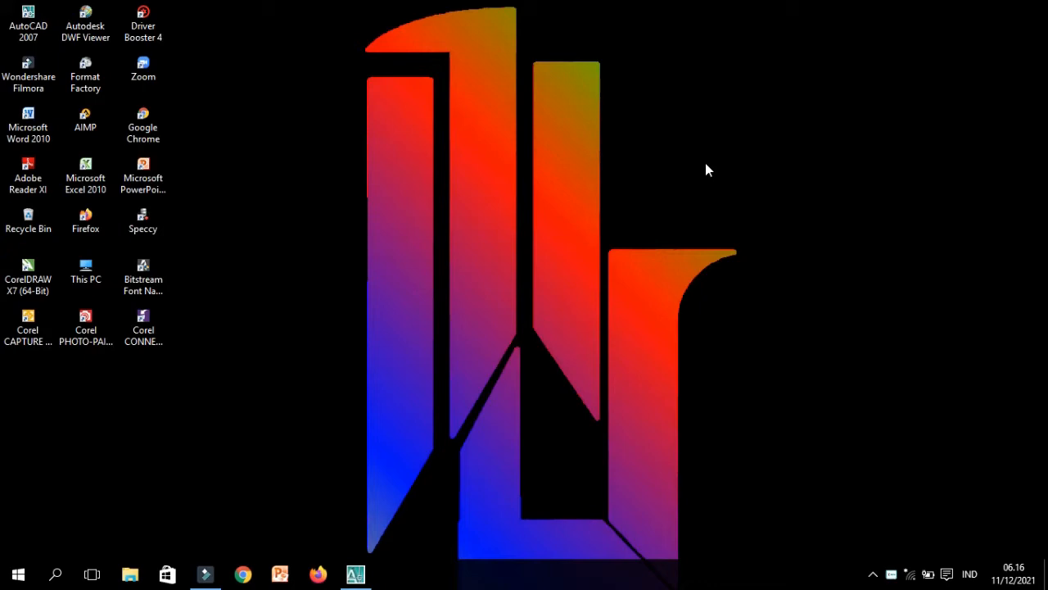
Switch to AutoCAD 2007 and display the Draw toolbar over the empty drawing.
left_click(355, 574)
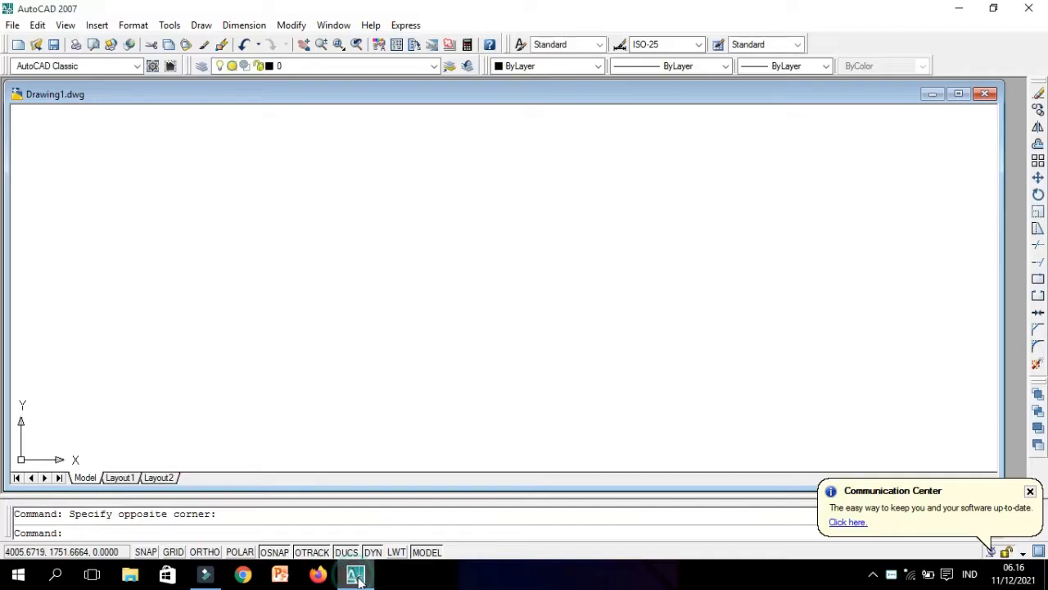
right_click(1004, 57)
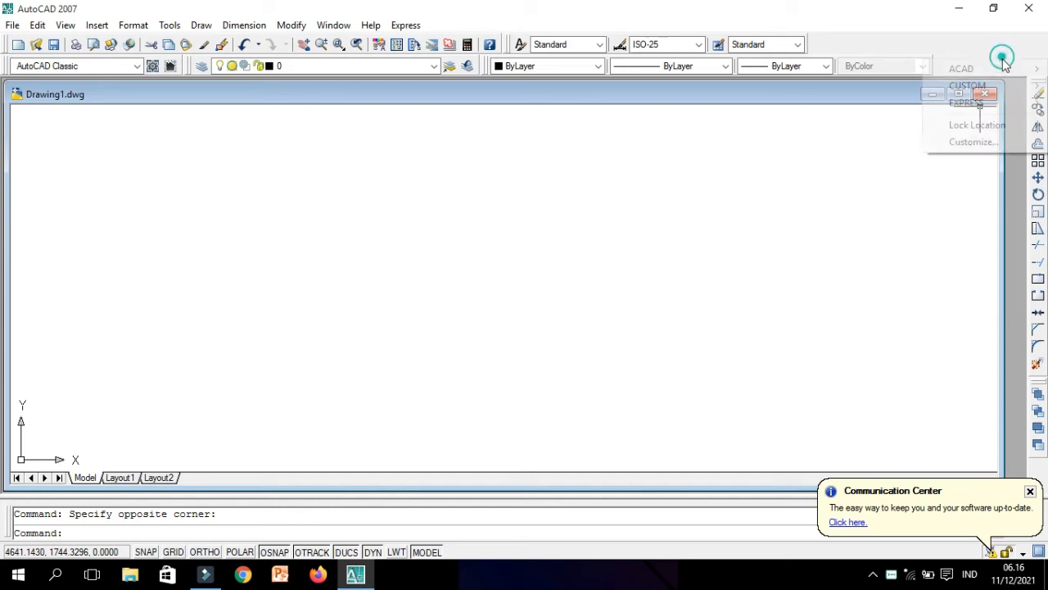
mouse_move(991, 68)
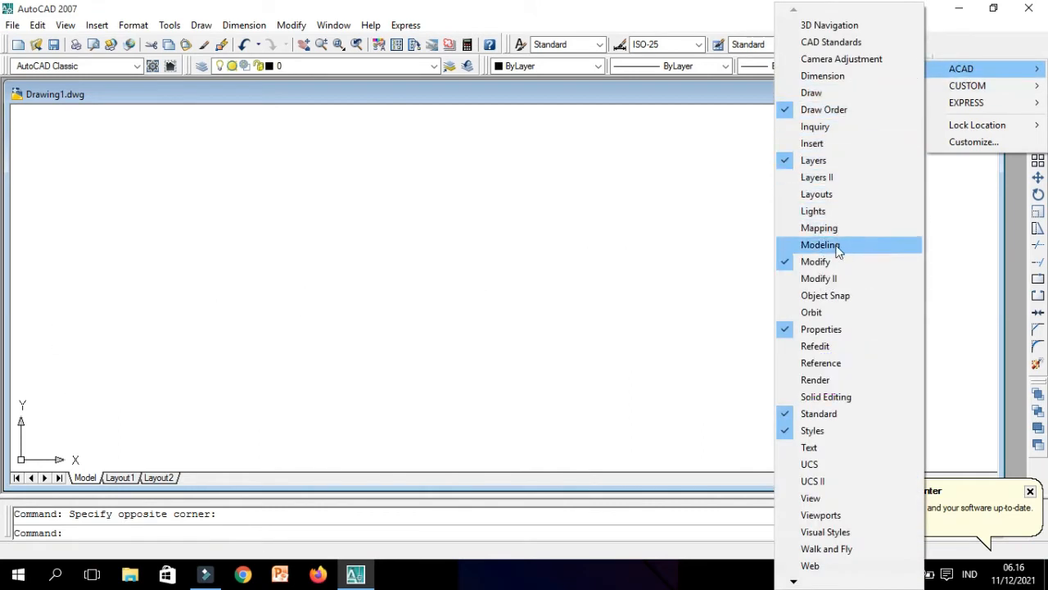
left_click(819, 92)
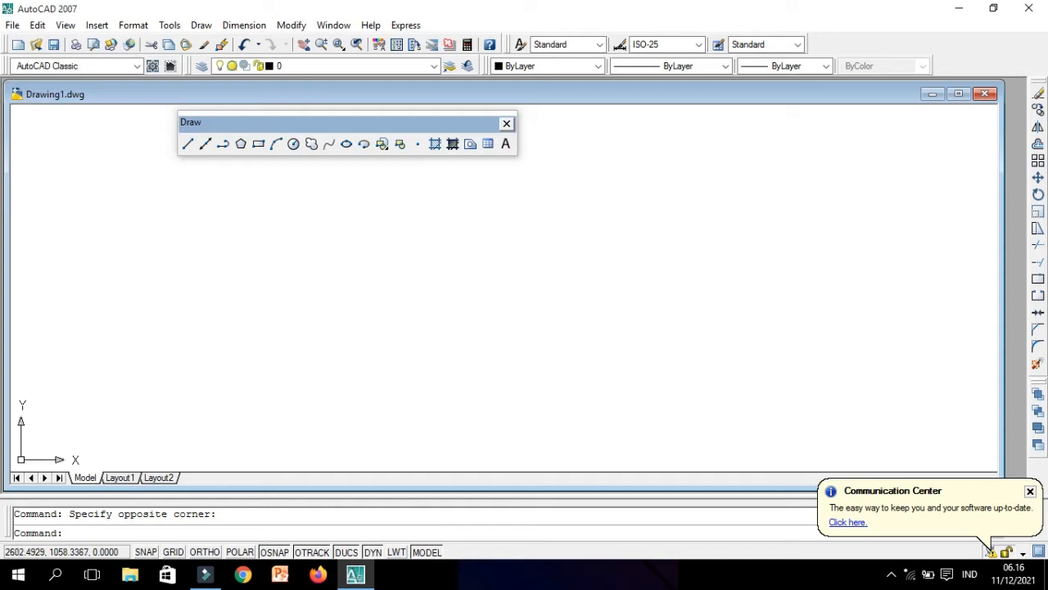
left_click(187, 145)
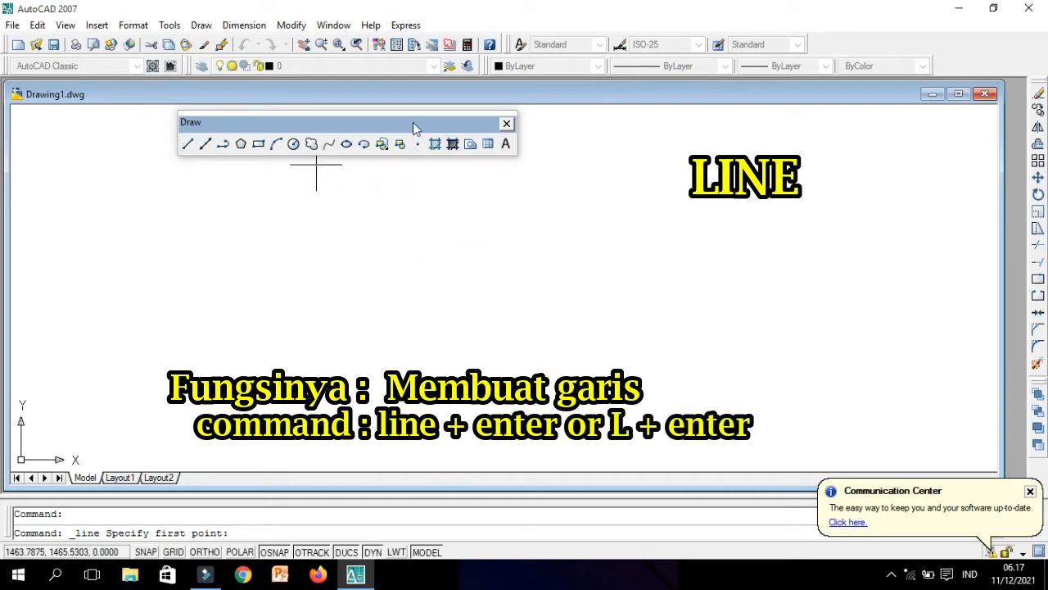
type("lin")
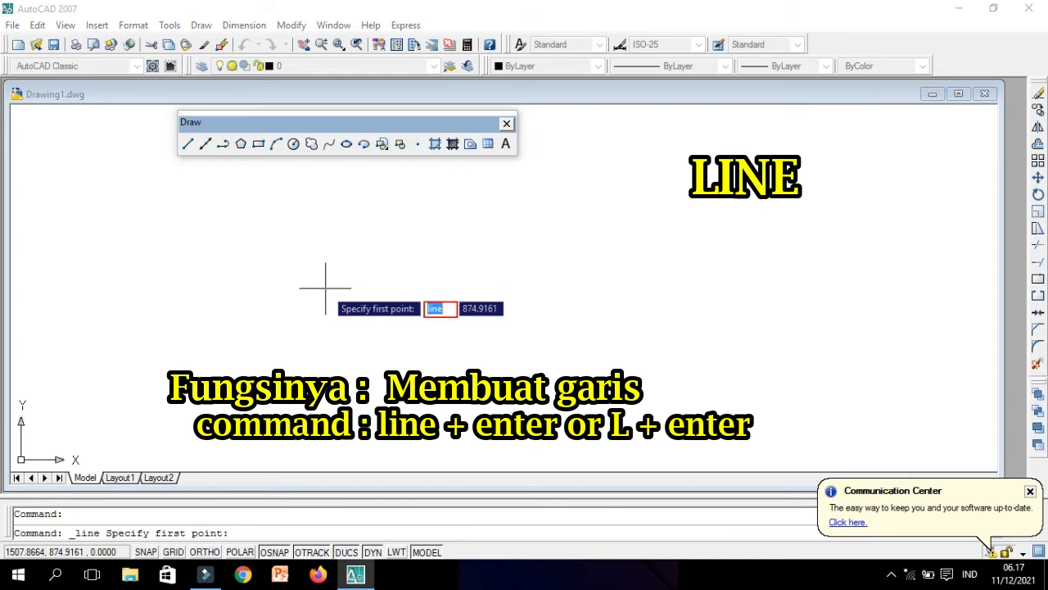
type("e")
key("Escape")
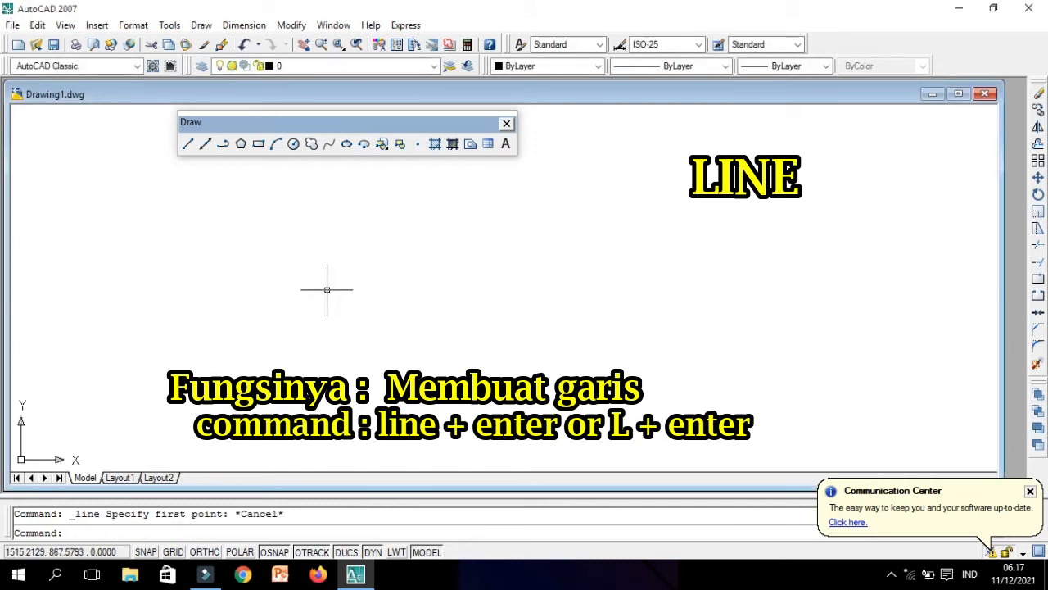
Draw a rectangle from connected Line segments near the middle of the drawing, with Ortho turned on.
type("line")
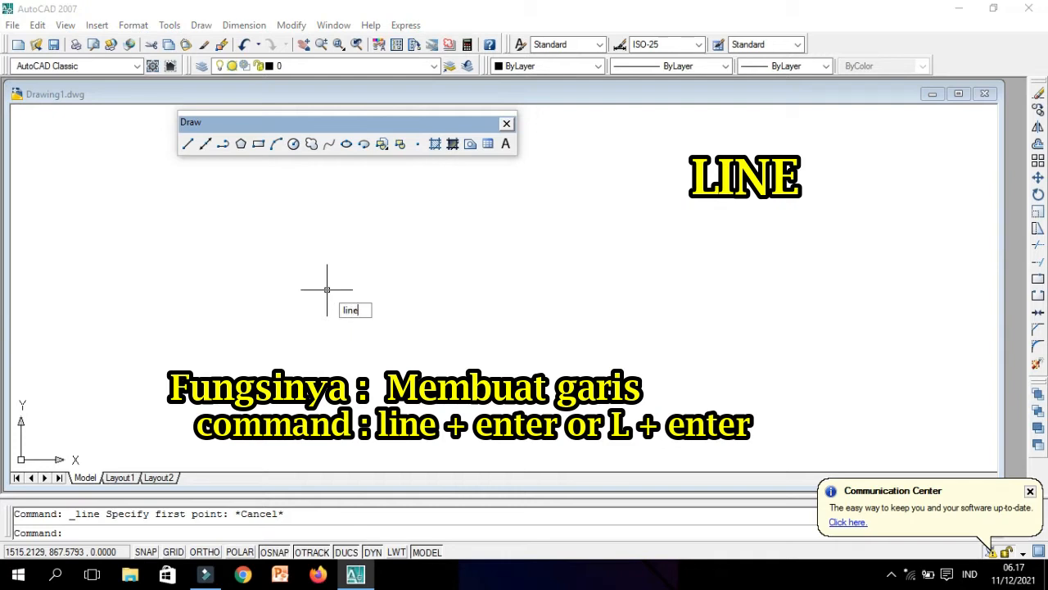
key("Return")
left_click(327, 292)
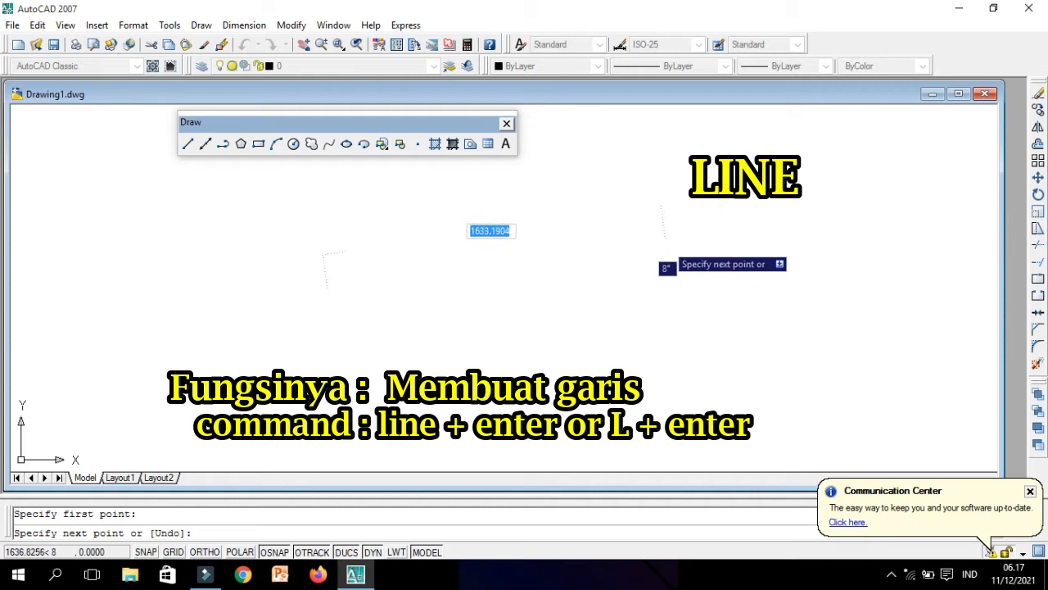
left_click(206, 553)
left_click(596, 292)
left_click(596, 417)
left_click(322, 417)
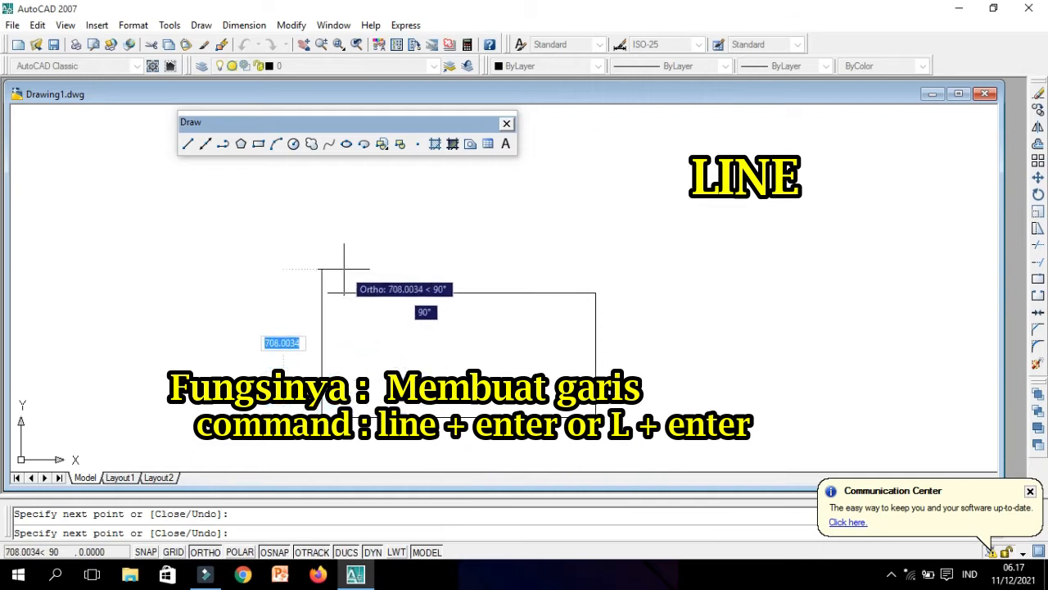
left_click(321, 295)
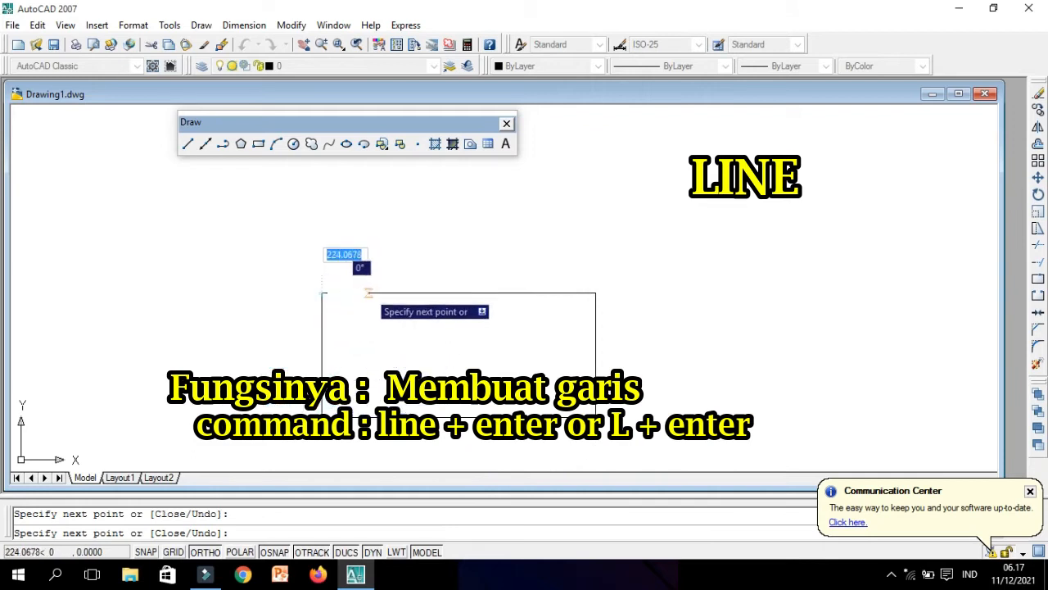
key("Escape")
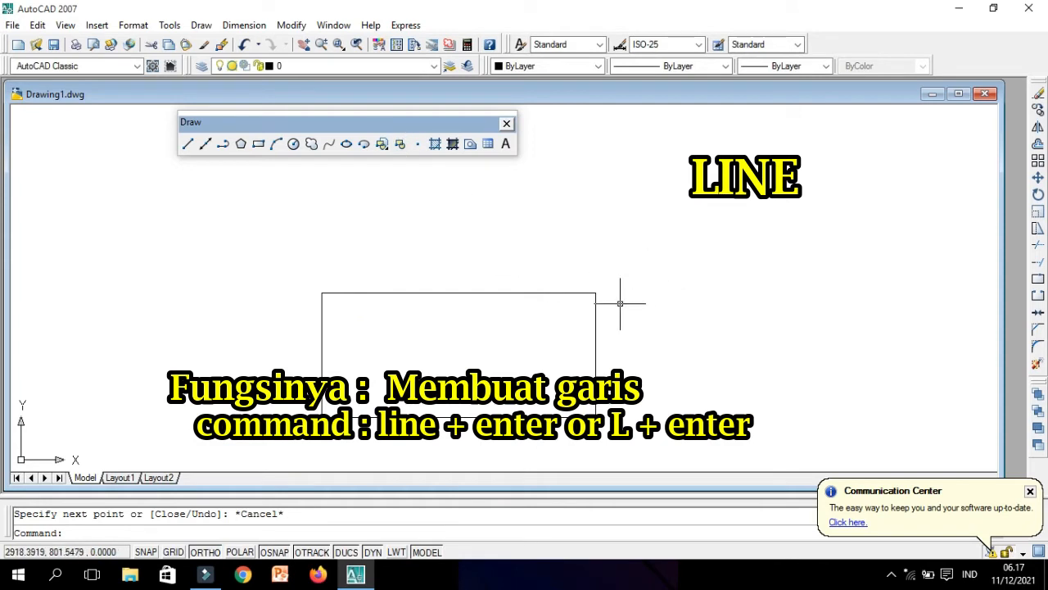
Erase all the line segments of the rectangle.
left_click(628, 420)
left_click(233, 240)
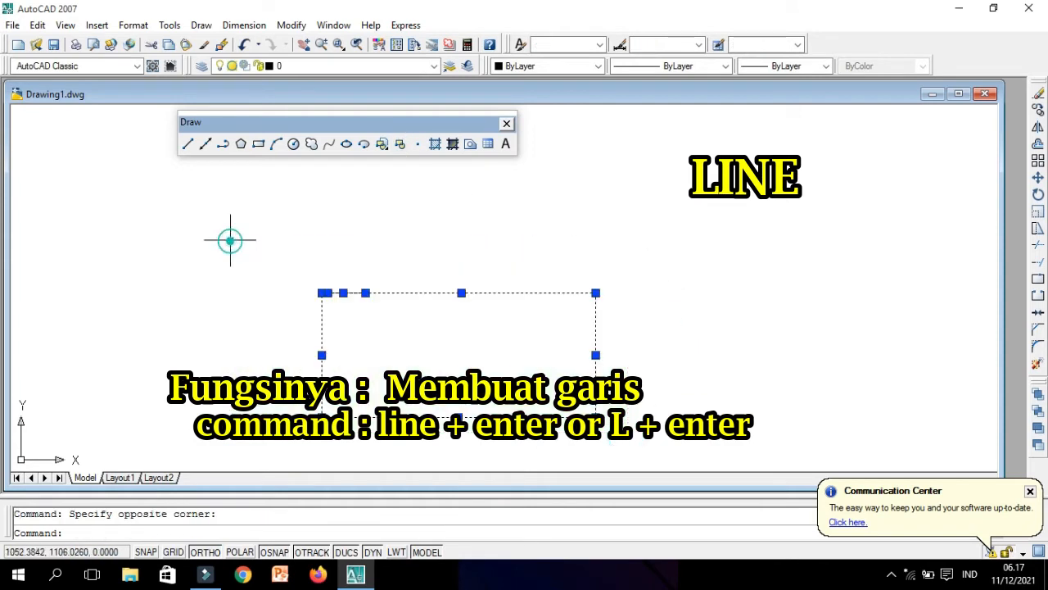
key("Delete")
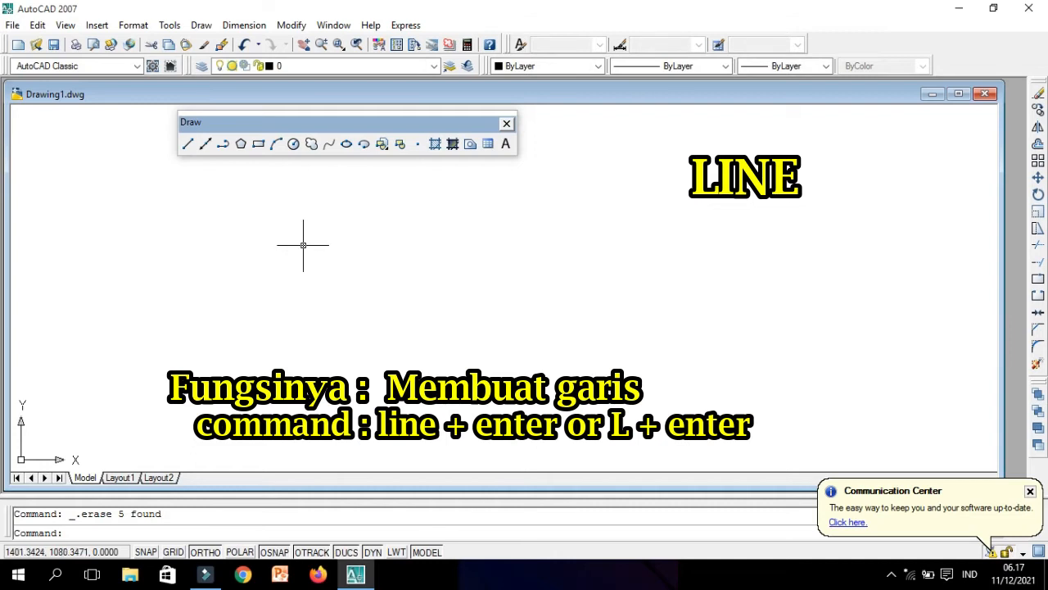
Draw a three-sided outline open on its left with Line: a horizontal segment, a vertical one down, and a shorter horizontal one back.
type("l")
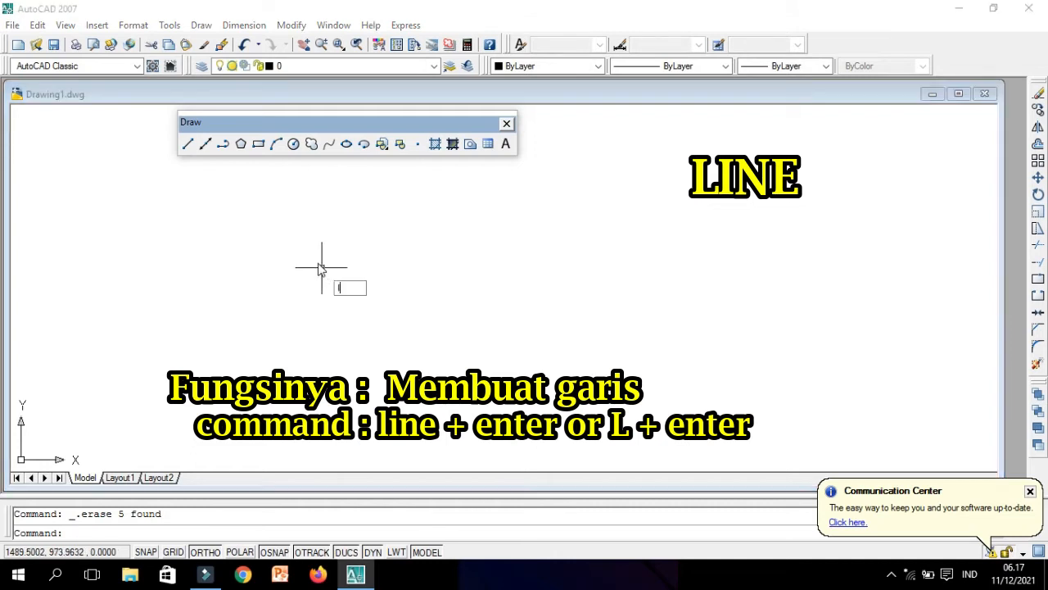
key("Return")
left_click(396, 229)
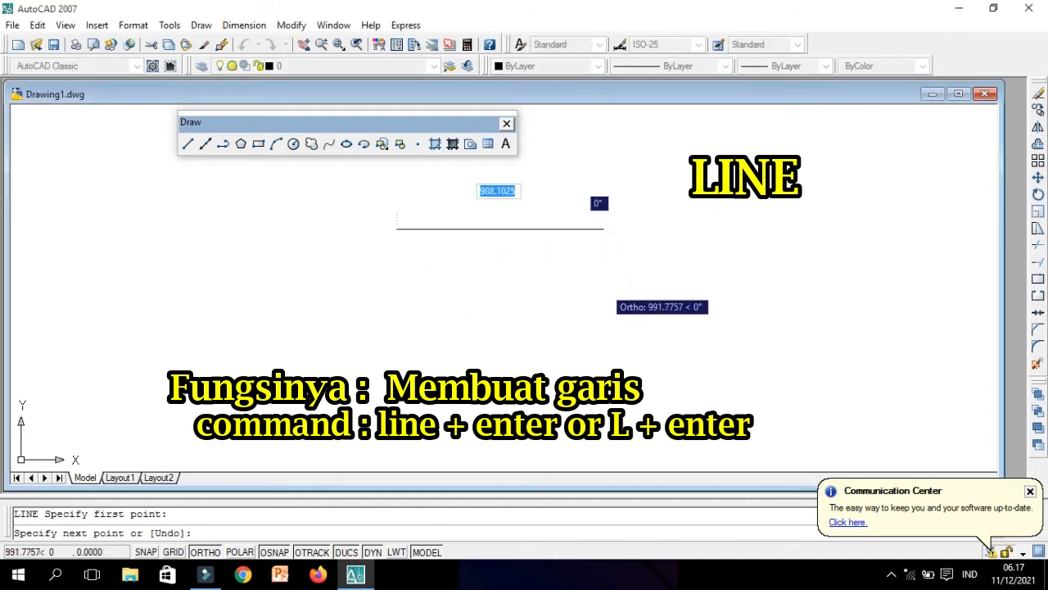
left_click(619, 246)
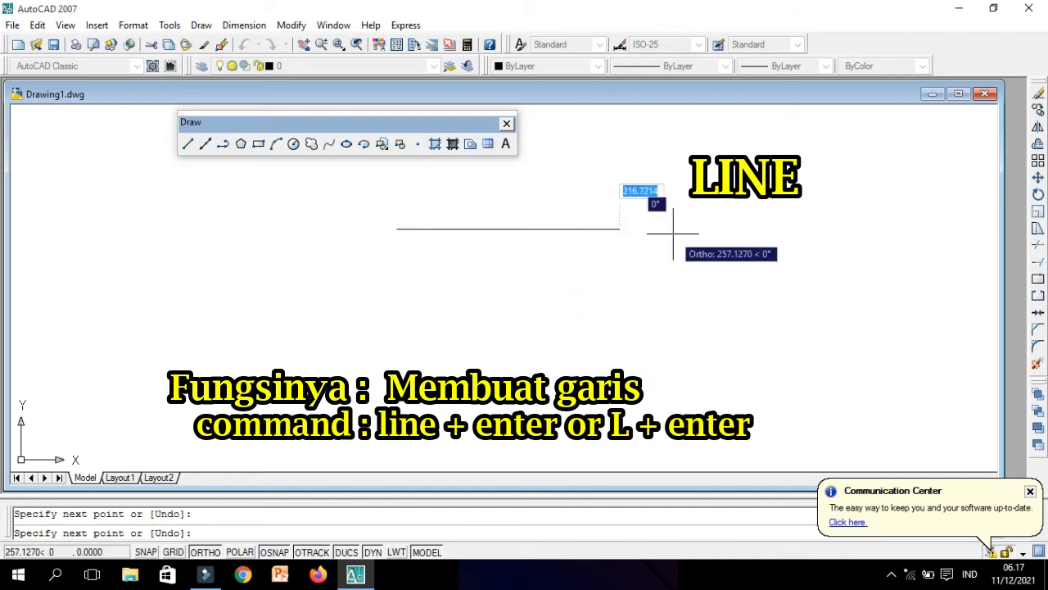
left_click(602, 348)
left_click(454, 347)
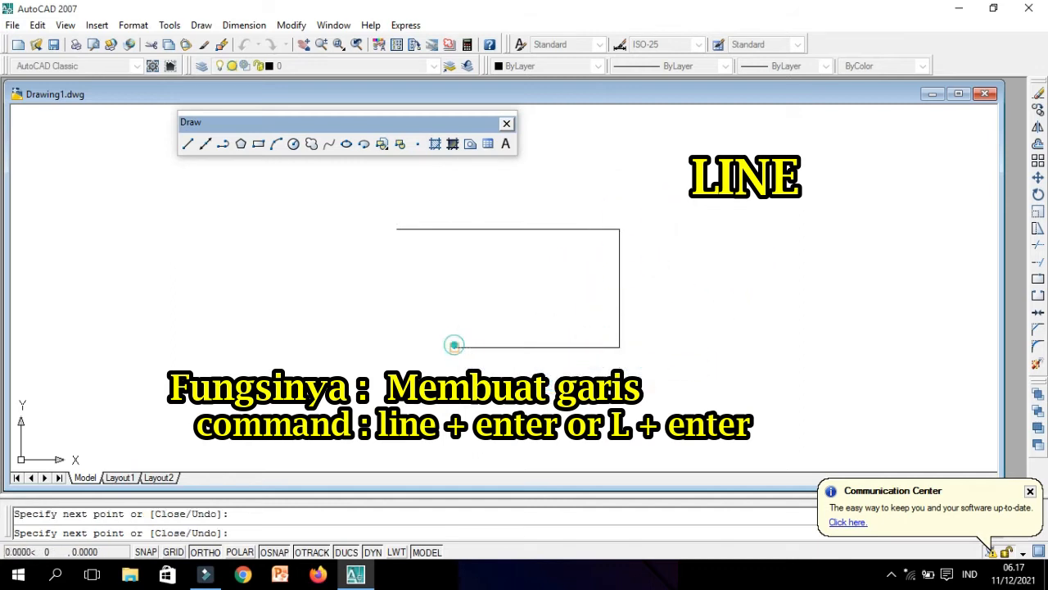
key("Escape")
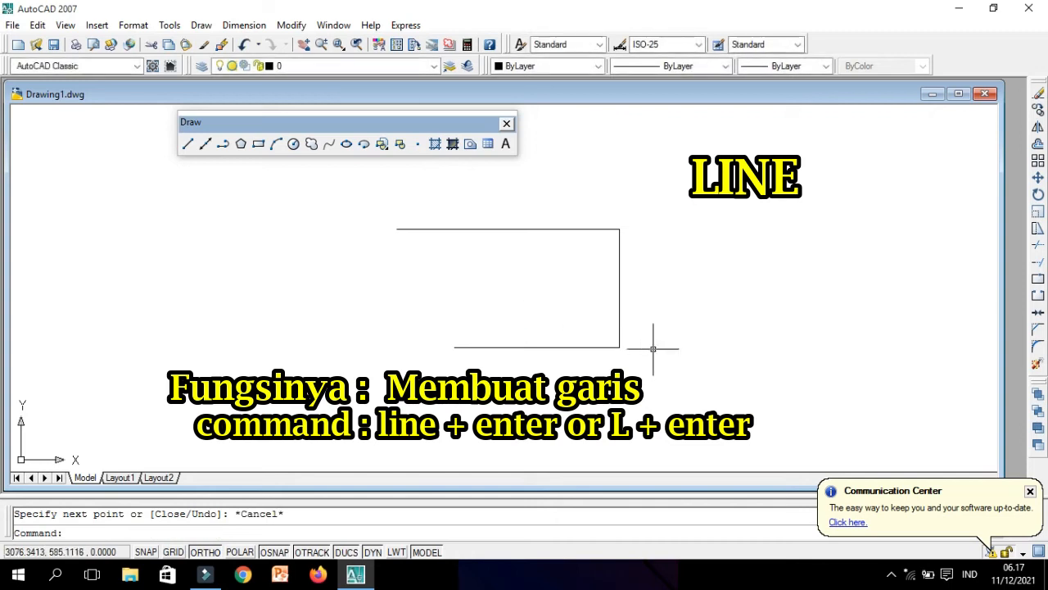
left_click(12, 24)
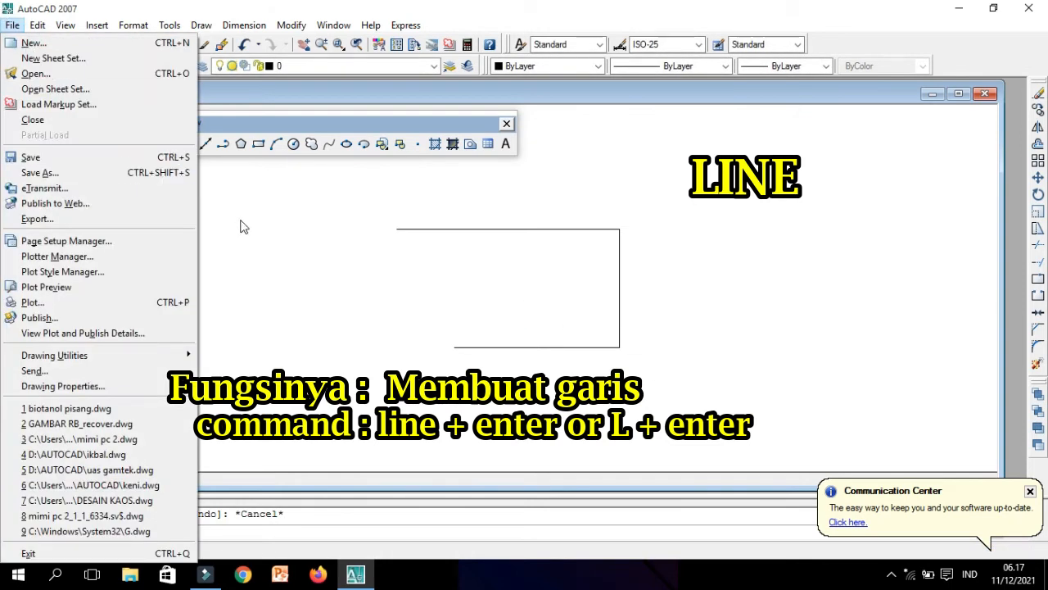
left_click(238, 221)
left_click(209, 180)
Erase the three lines of the open outline.
left_click(679, 382)
left_click(347, 199)
key("Delete")
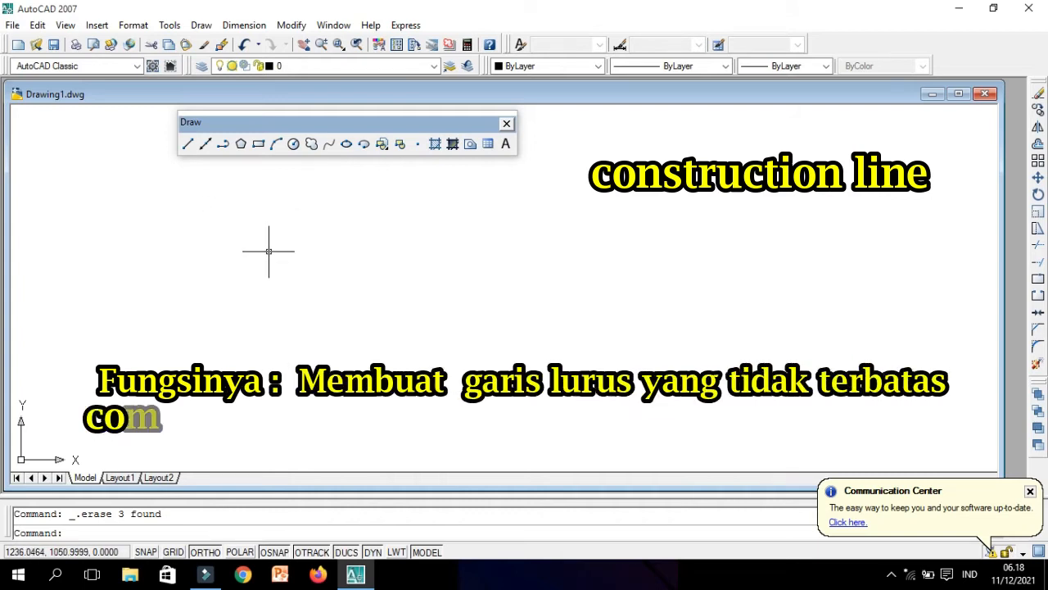
Draw a vertical and a horizontal construction line through one common point with the xline command.
type("x")
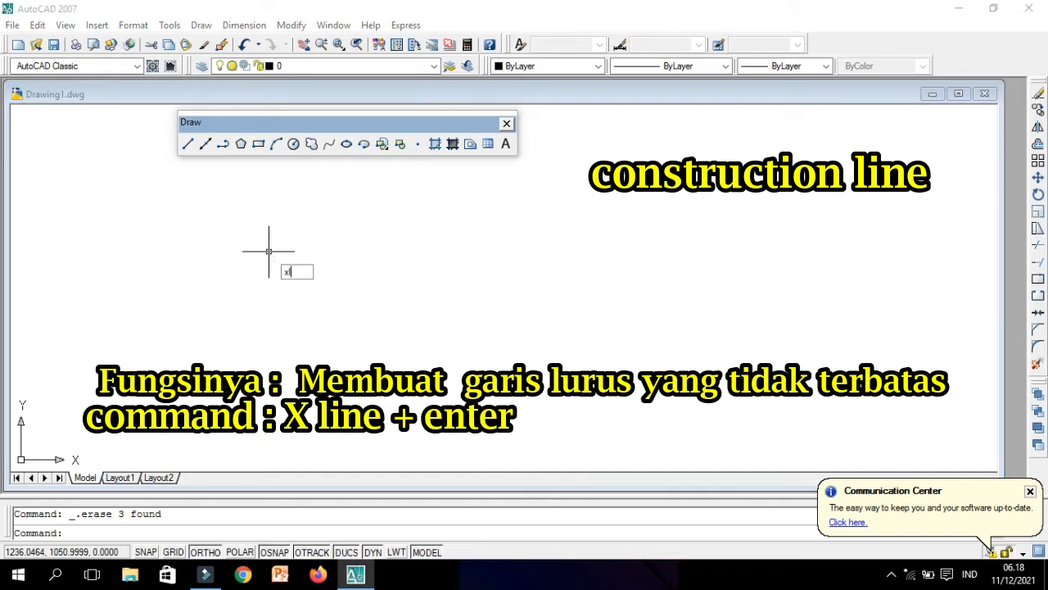
type("line")
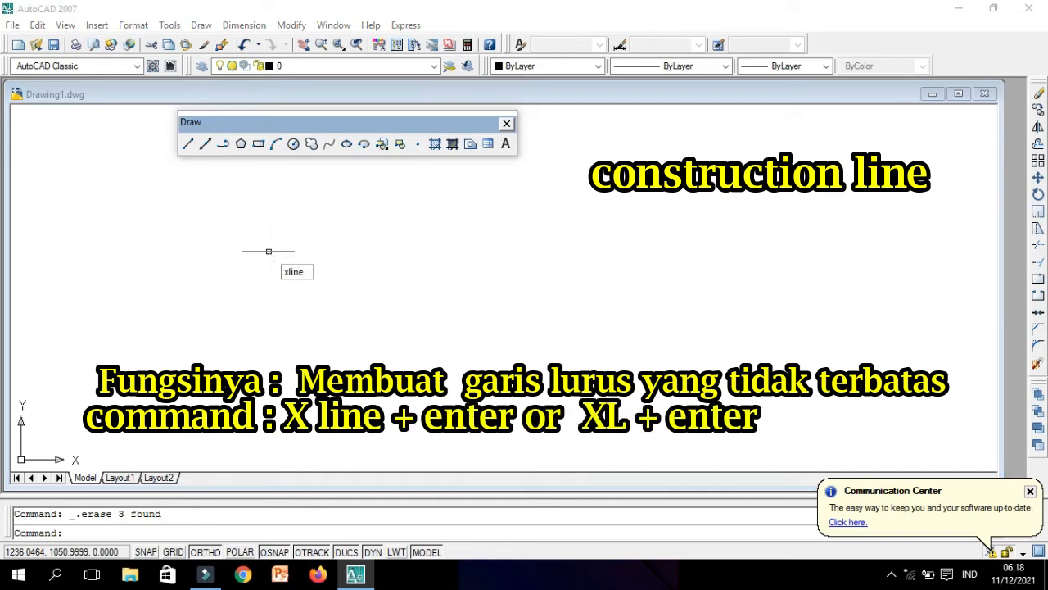
key("Return")
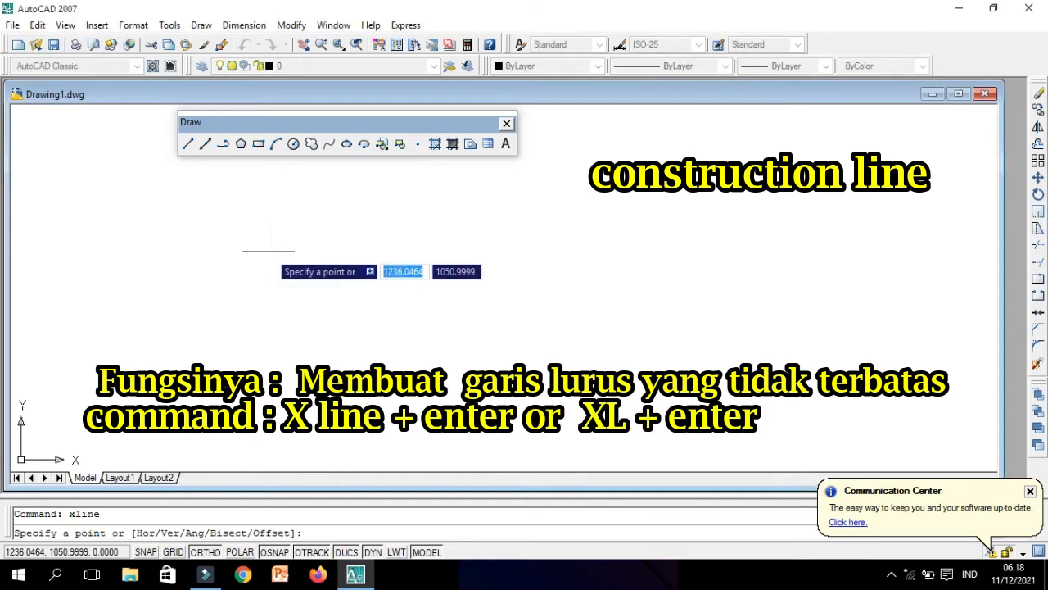
left_click(268, 251)
left_click(270, 282)
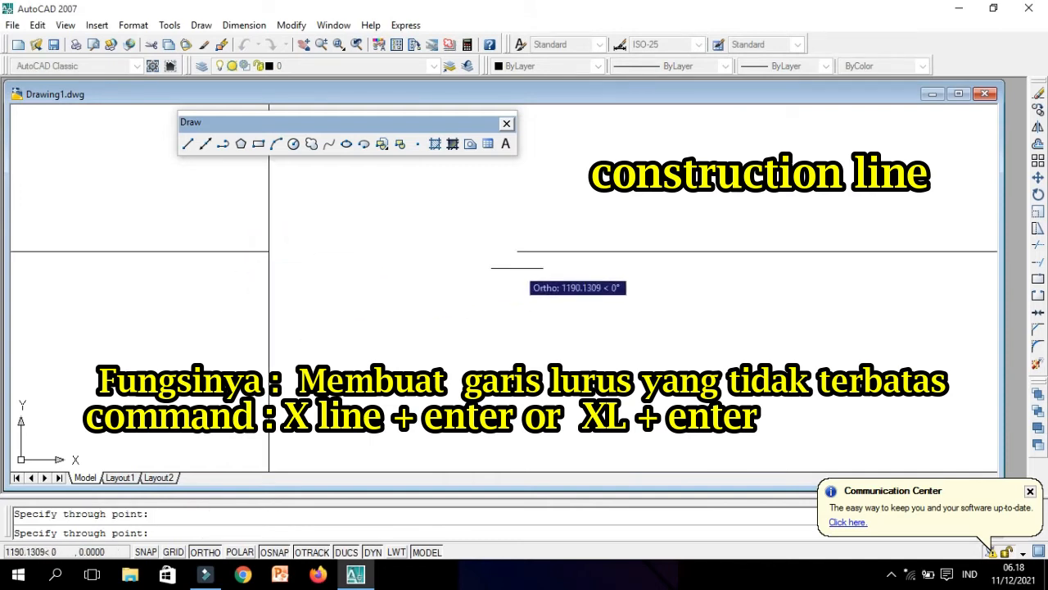
left_click(516, 267)
key("Escape")
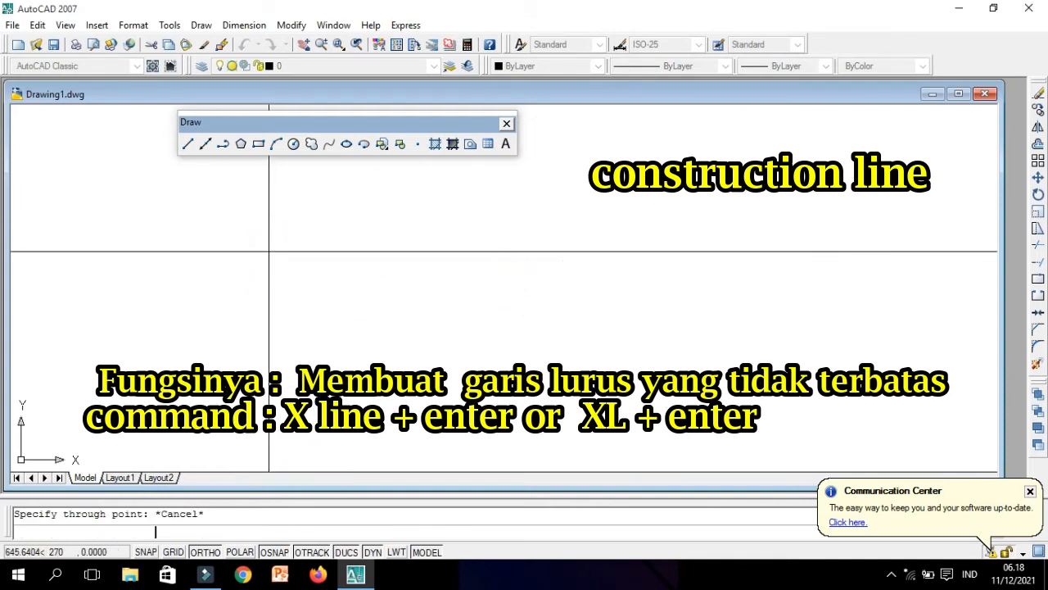
Check how far the two construction lines extend, and erase them both.
scroll(524, 254, "down", 4)
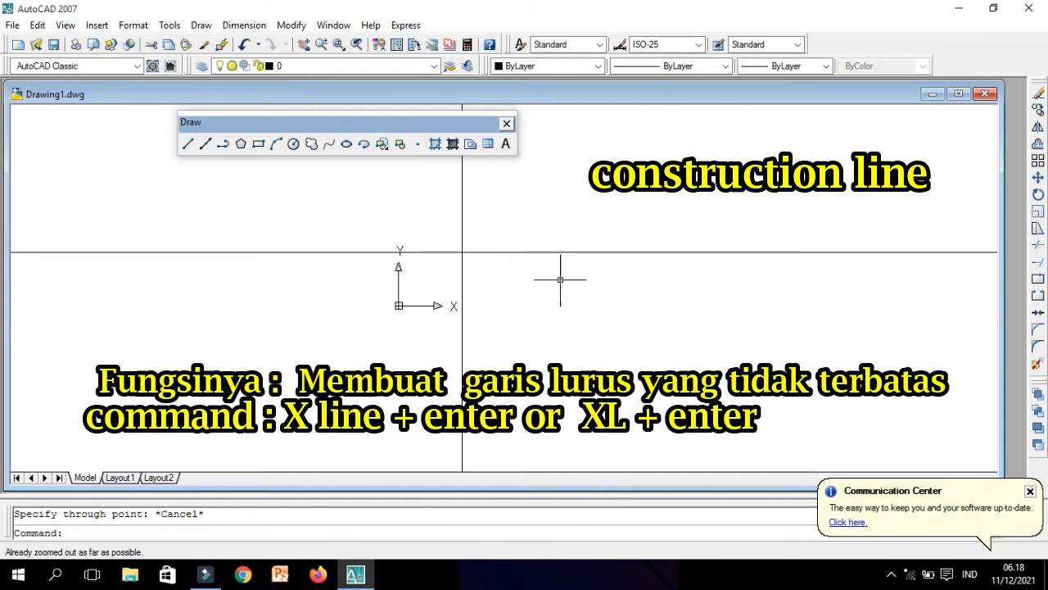
middle_click_drag(556, 279, 509, 294)
scroll(508, 295, "up", 9)
scroll(442, 269, "down", 3)
middle_click_drag(483, 231, 616, 101)
left_click(524, 360)
left_click(419, 264)
key("Delete")
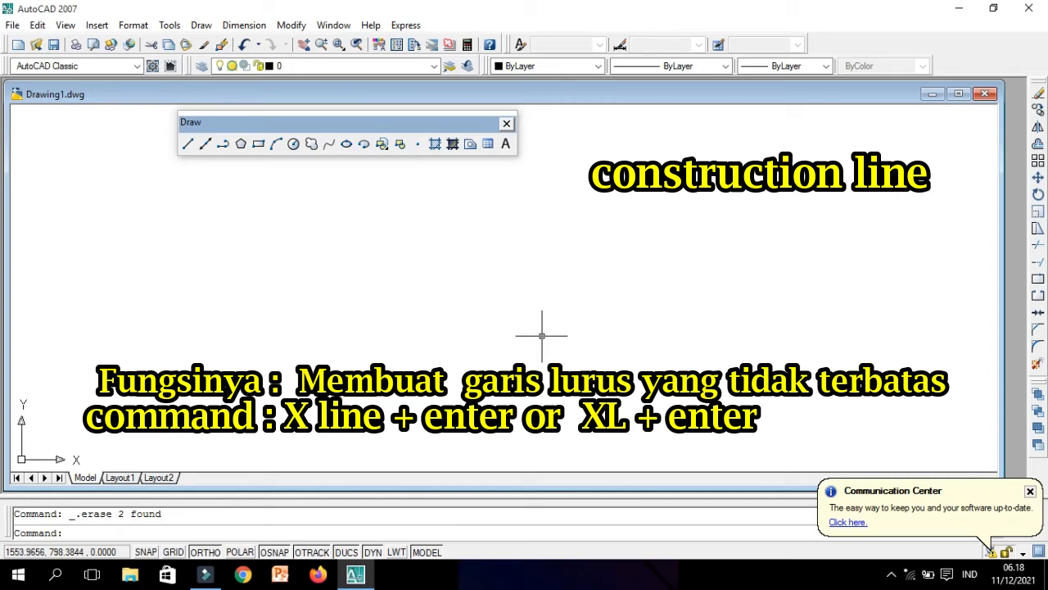
Draw another perpendicular pair of construction lines through a new point, using the short command xl.
type("x")
key("Return")
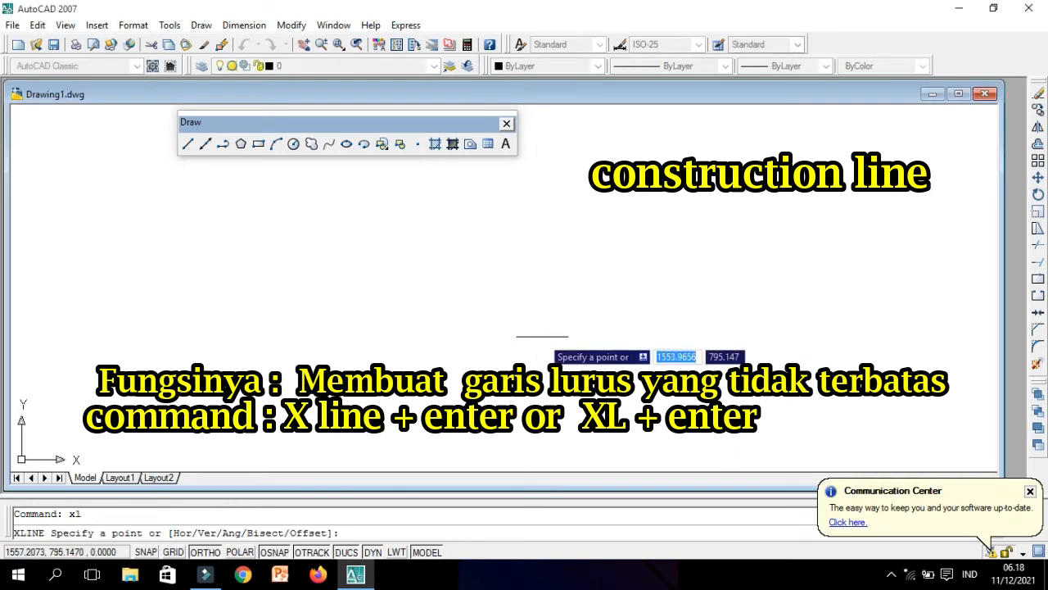
left_click(414, 289)
left_click(434, 387)
left_click(540, 316)
key("Escape")
Erase the second pair of crossing construction lines.
left_click(568, 385)
left_click(344, 266)
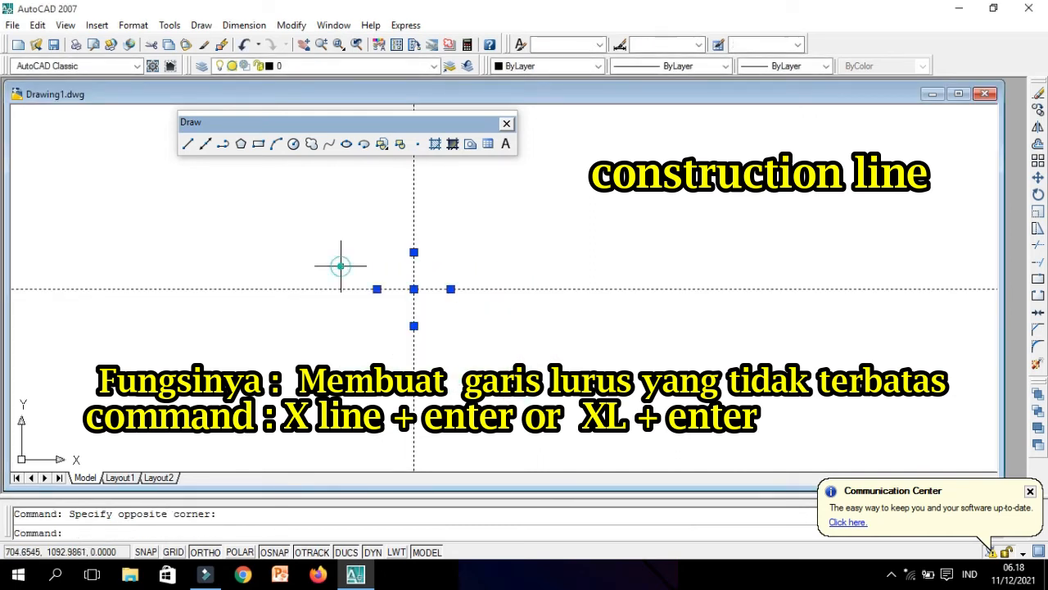
key("Delete")
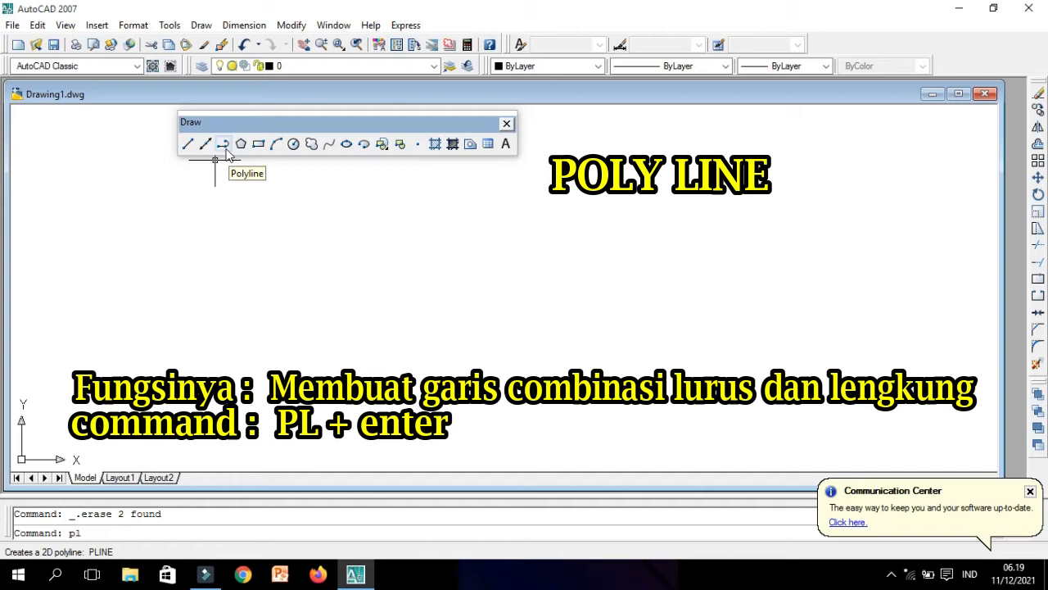
Draw a rectangular outline of straight segments with Polyline in the middle of the drawing.
key("Return")
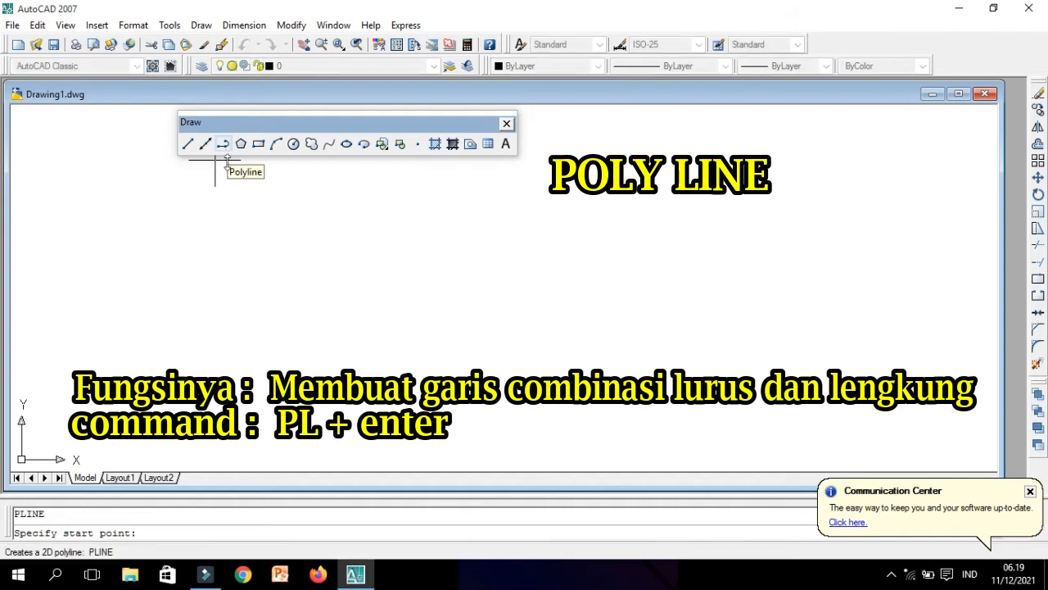
left_click(429, 245)
left_click(430, 361)
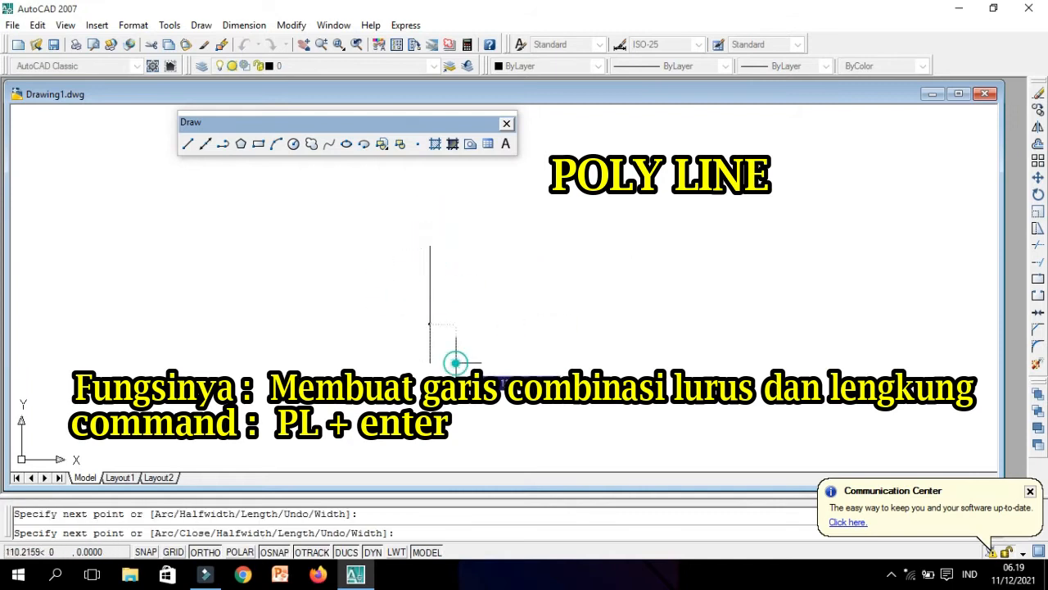
left_click(588, 361)
left_click(588, 235)
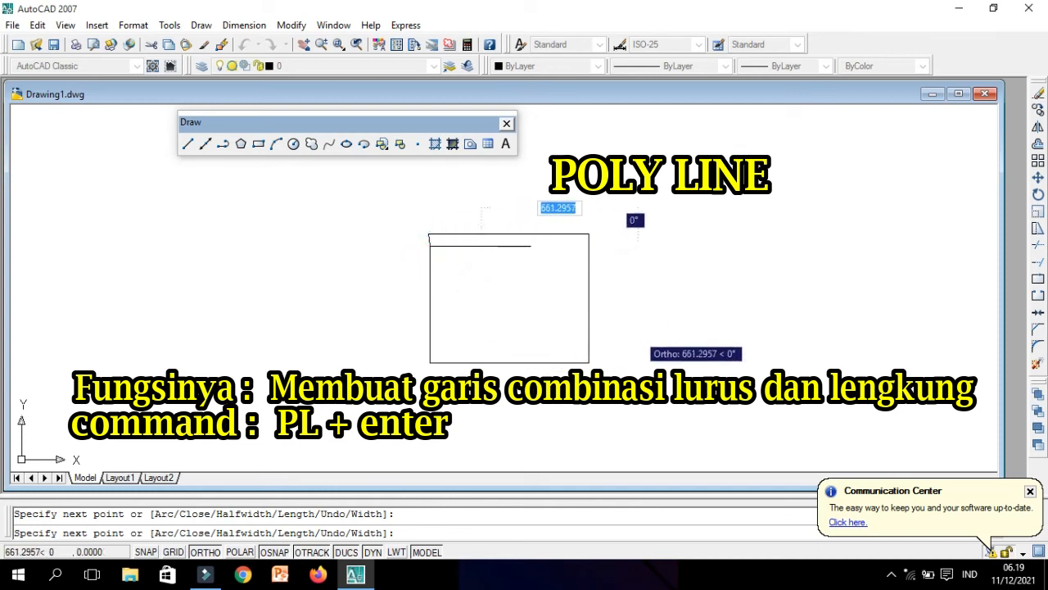
key("Escape")
Erase the rectangular polyline outline from the middle of the drawing.
left_click(625, 404)
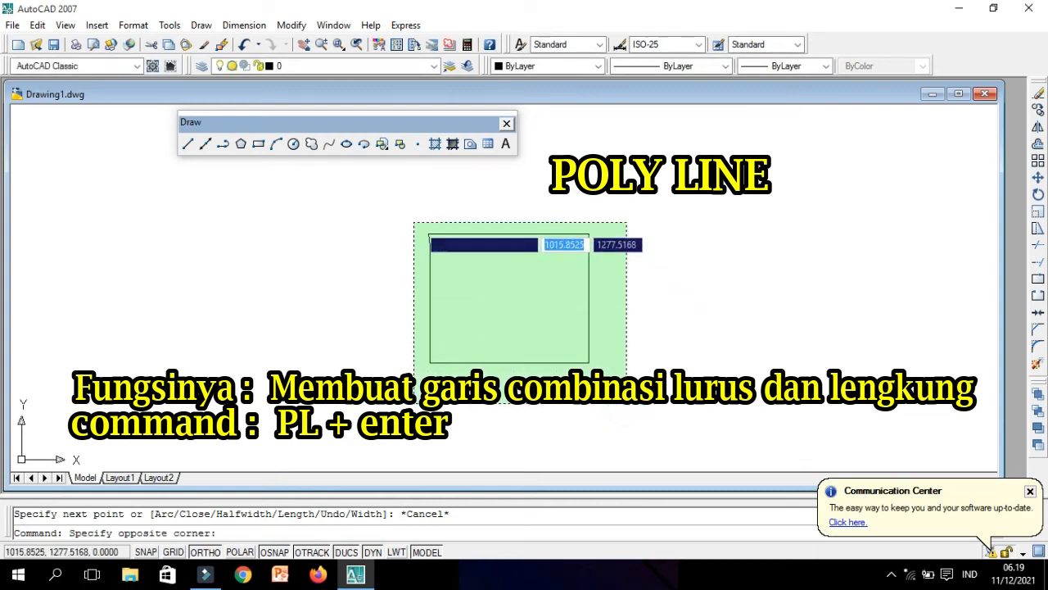
left_click(357, 187)
key("Delete")
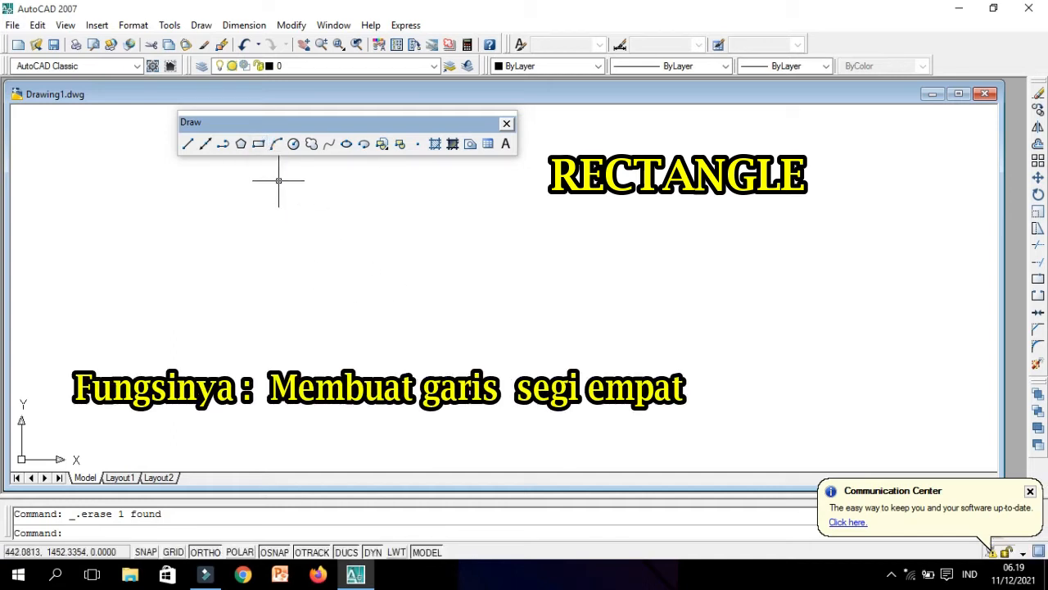
Try to draw a 1000 by 1000 rectangle using the short command rec, and cancel before placing the second corner.
type("rec")
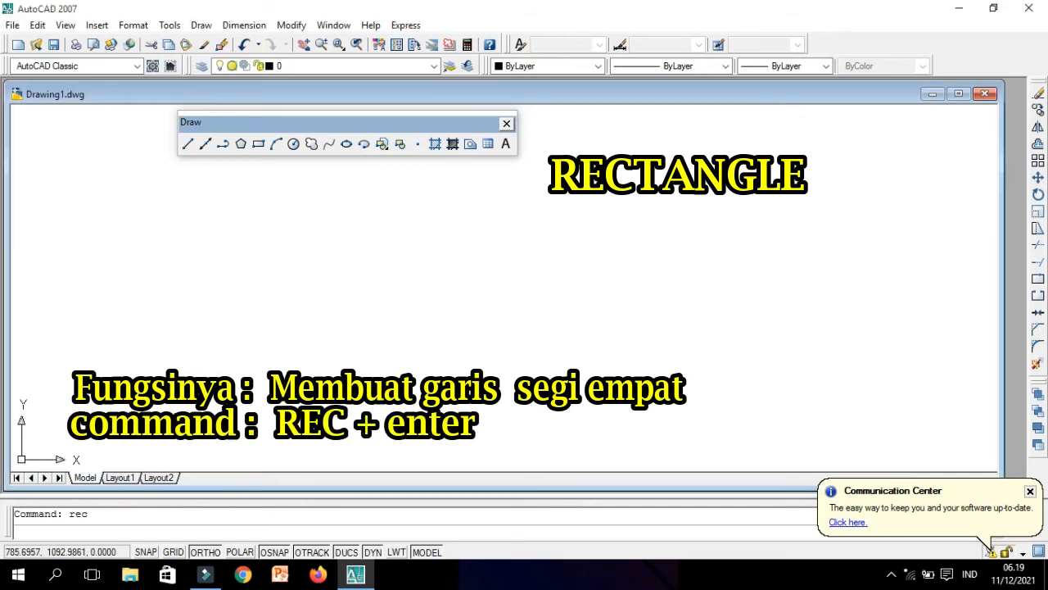
key("Return")
left_click(349, 247)
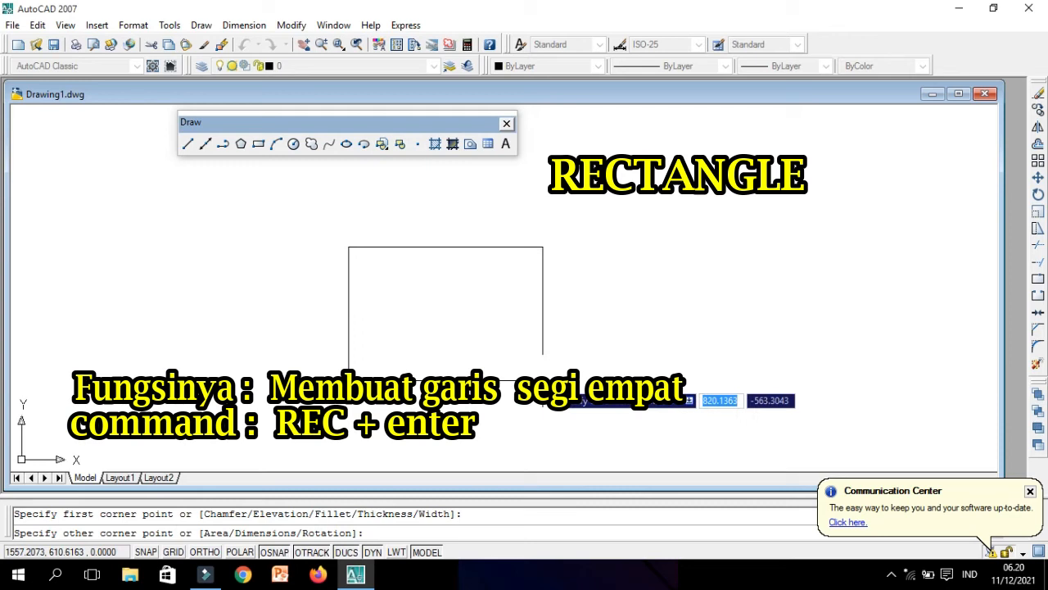
type("1000")
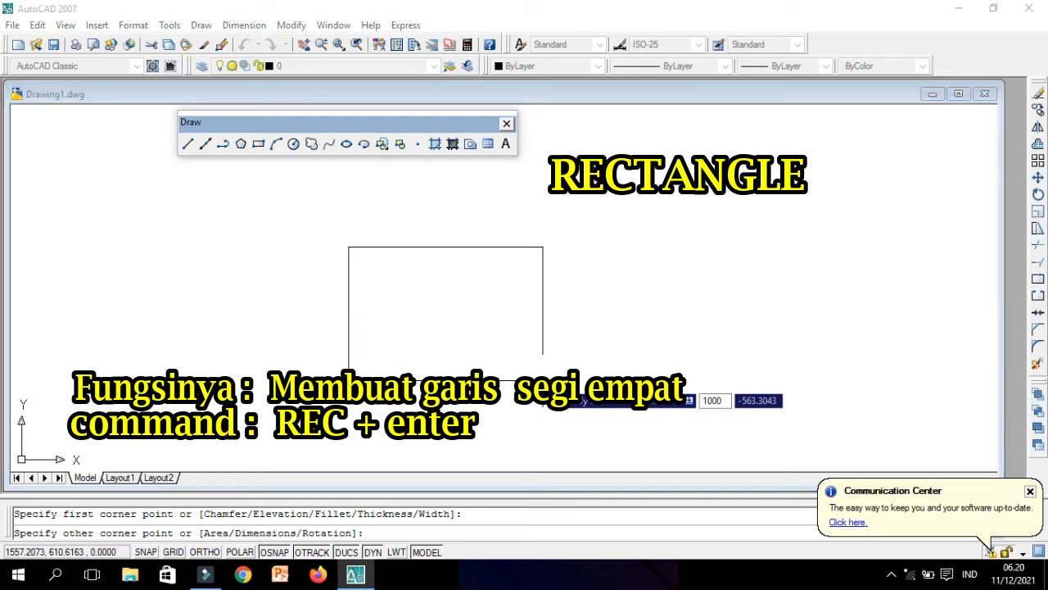
key("Tab")
type("1000")
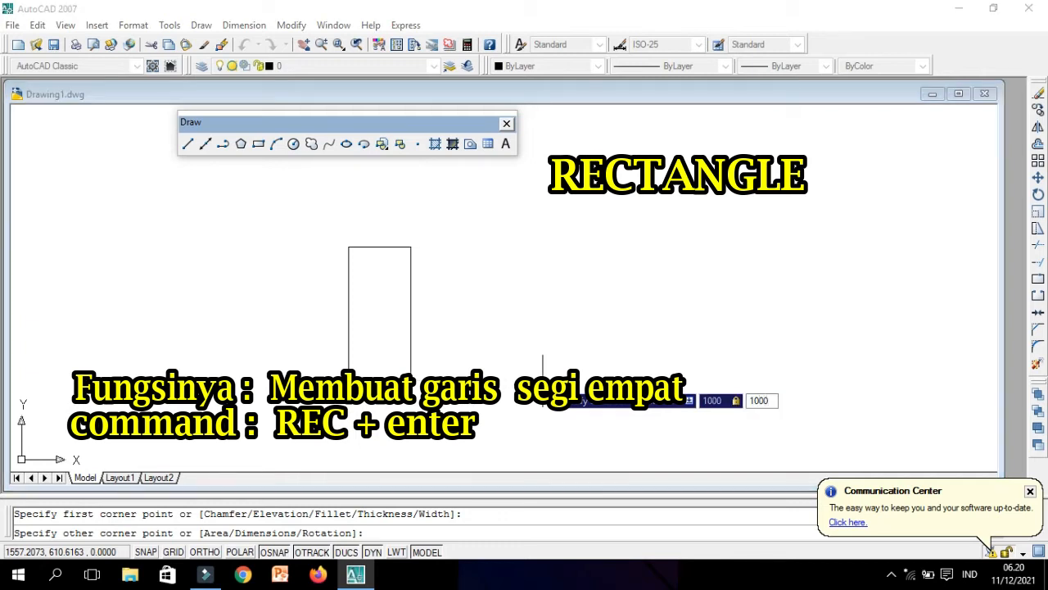
key("Tab")
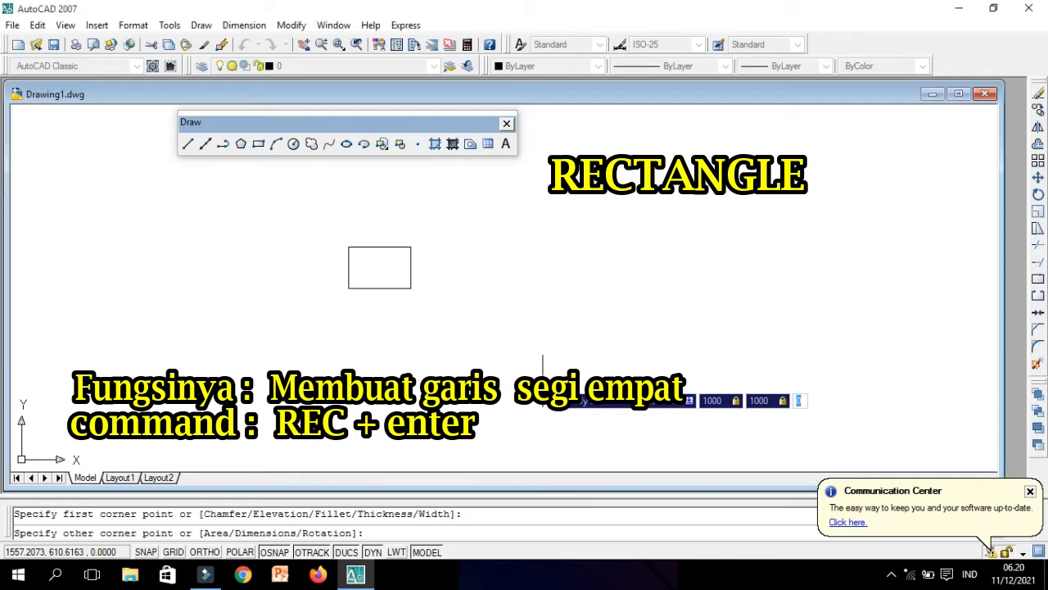
key("Escape")
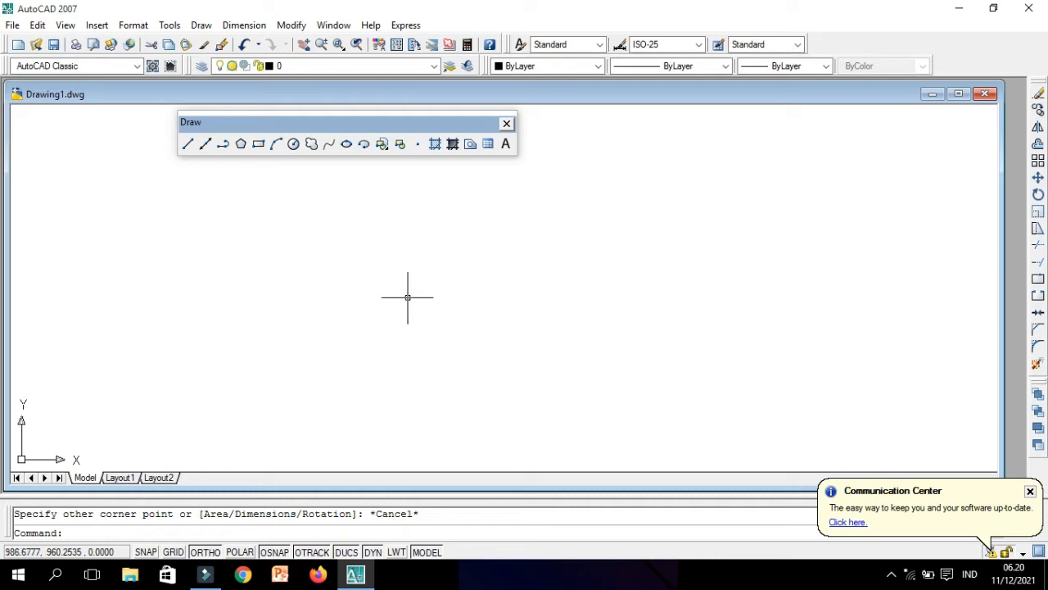
Draw a circle with a radius of about 280 units in the middle of the drawing, using the short command c.
left_click(293, 151)
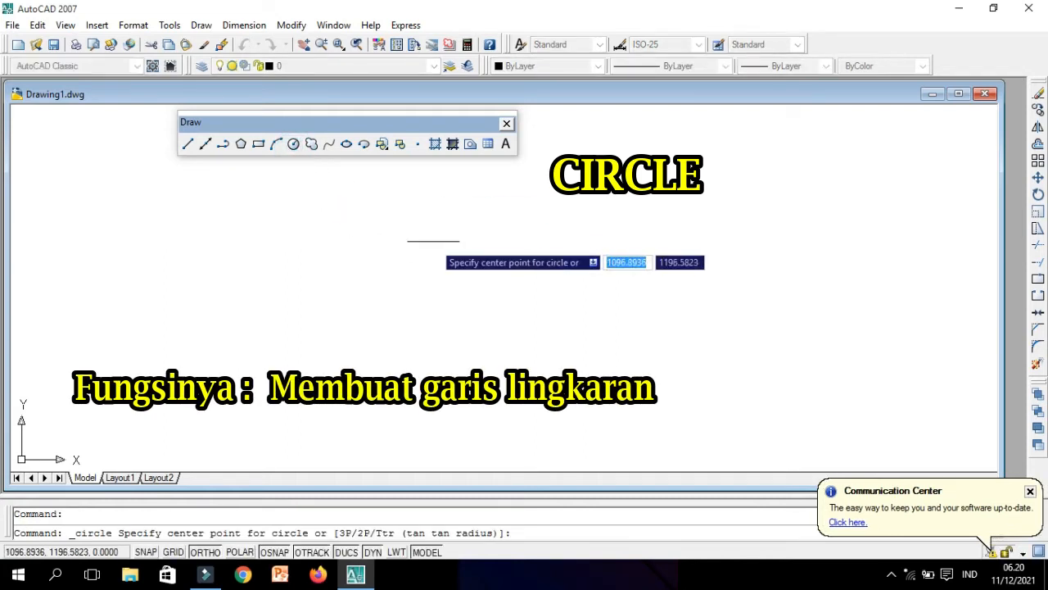
key("Escape")
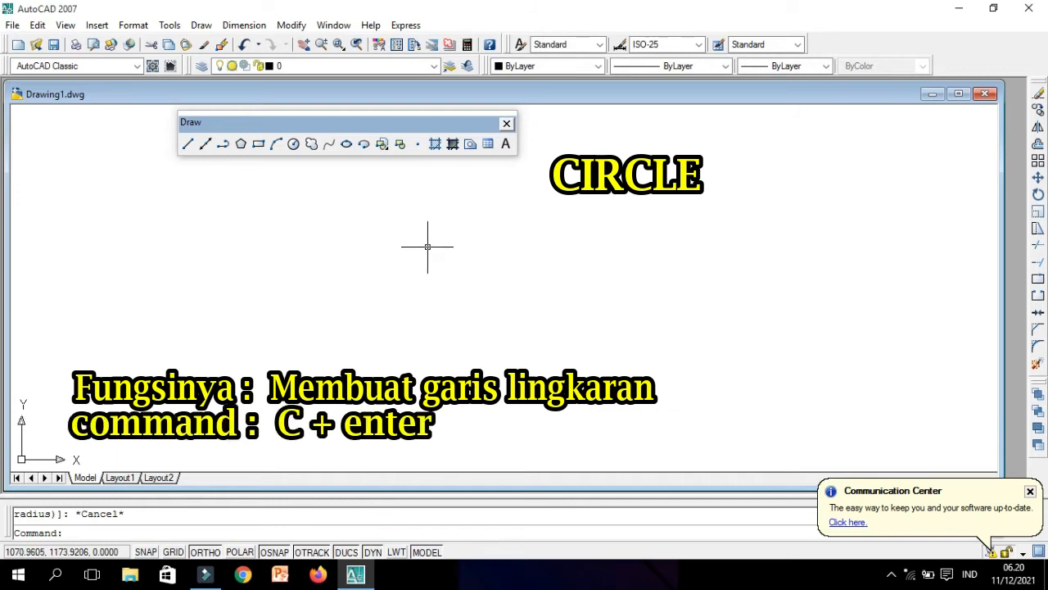
type("c")
key("Return")
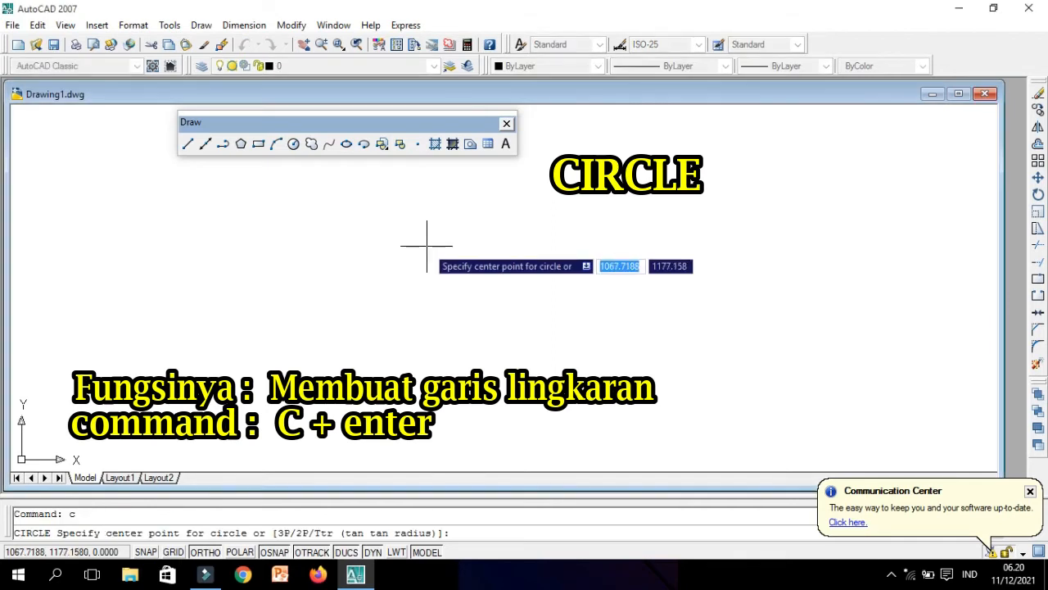
left_click(426, 246)
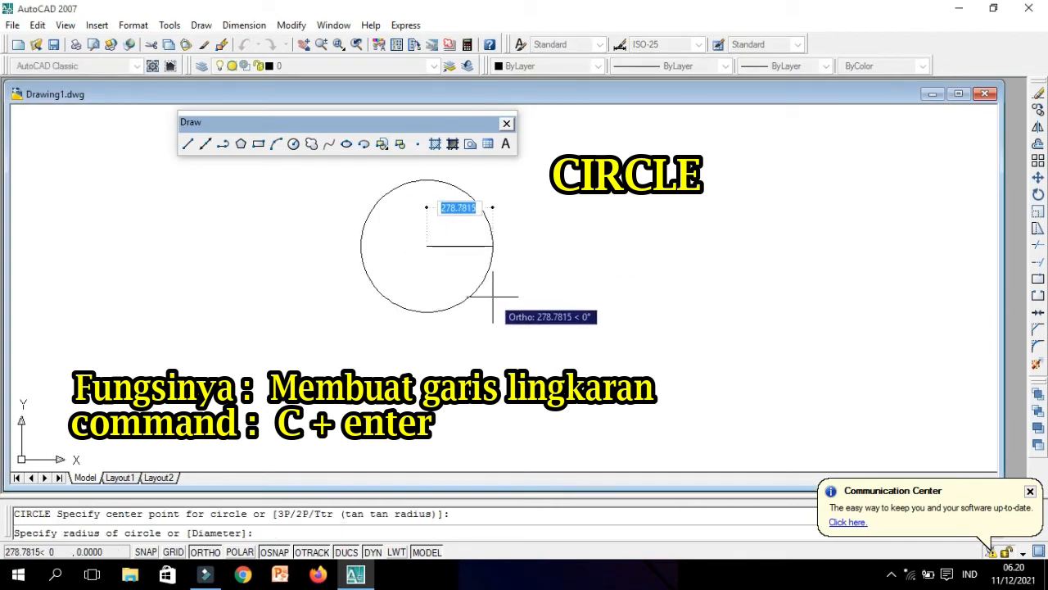
left_click(492, 296)
Erase the circle from the drawing.
left_click(536, 342)
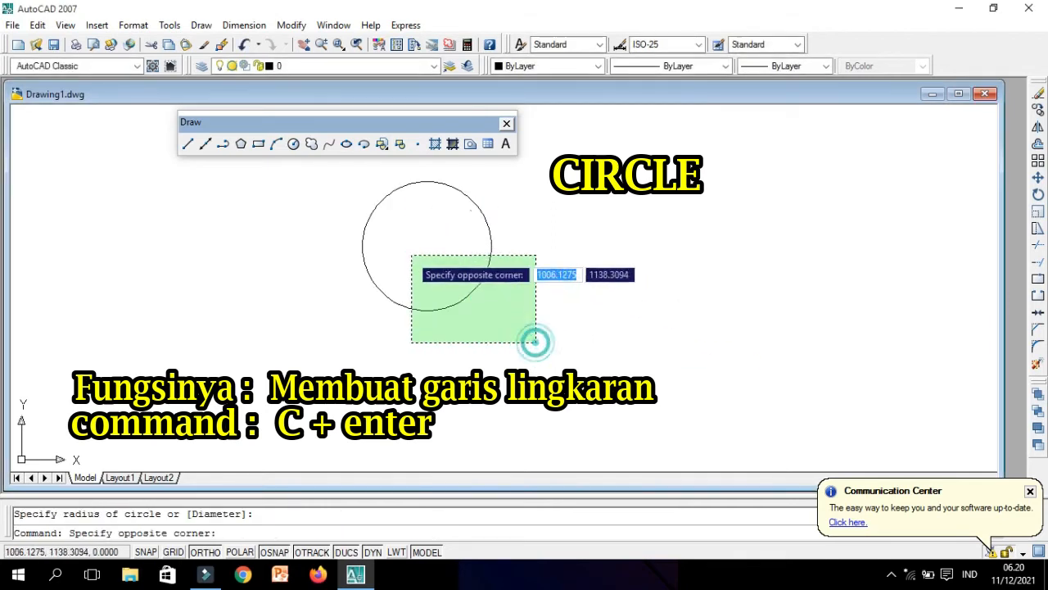
left_click(355, 218)
key("Delete")
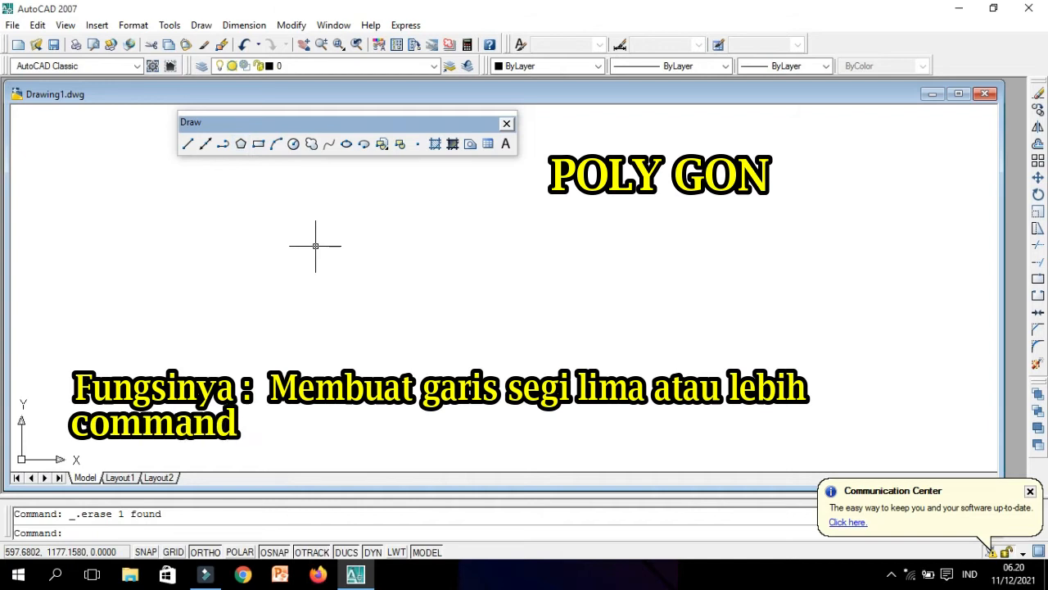
type("pl")
key("Return")
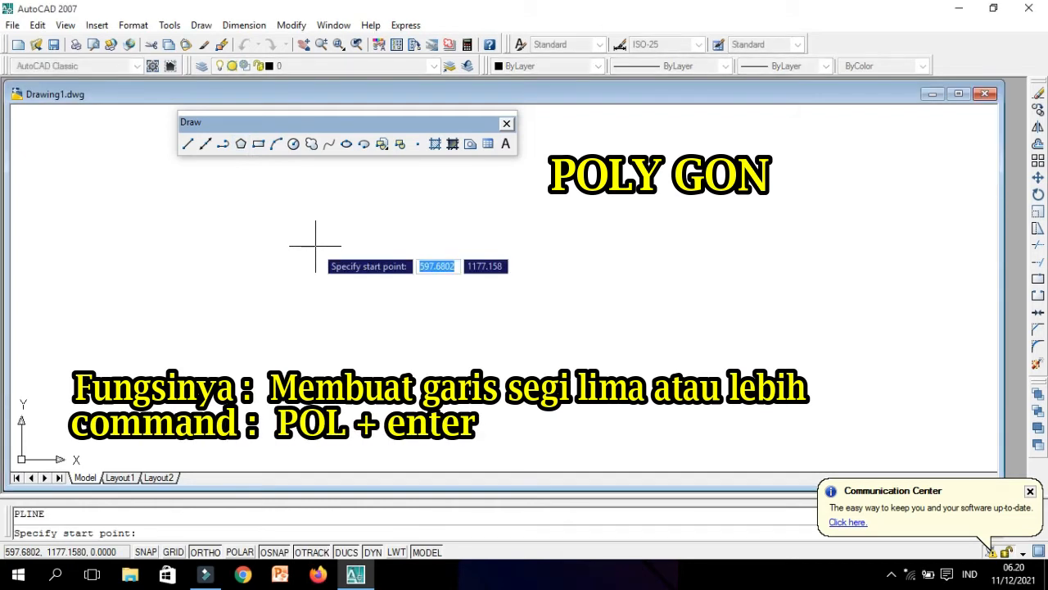
left_click(316, 250)
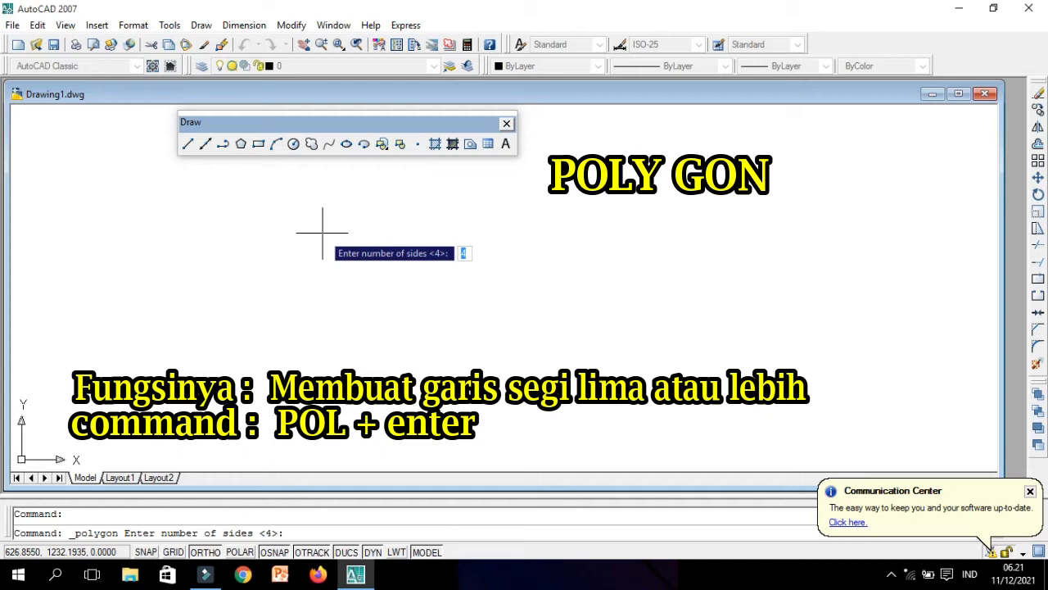
Draw a small 6-sided polygon inscribed in a circle, centred in the empty area below the Draw toolbar.
type("6")
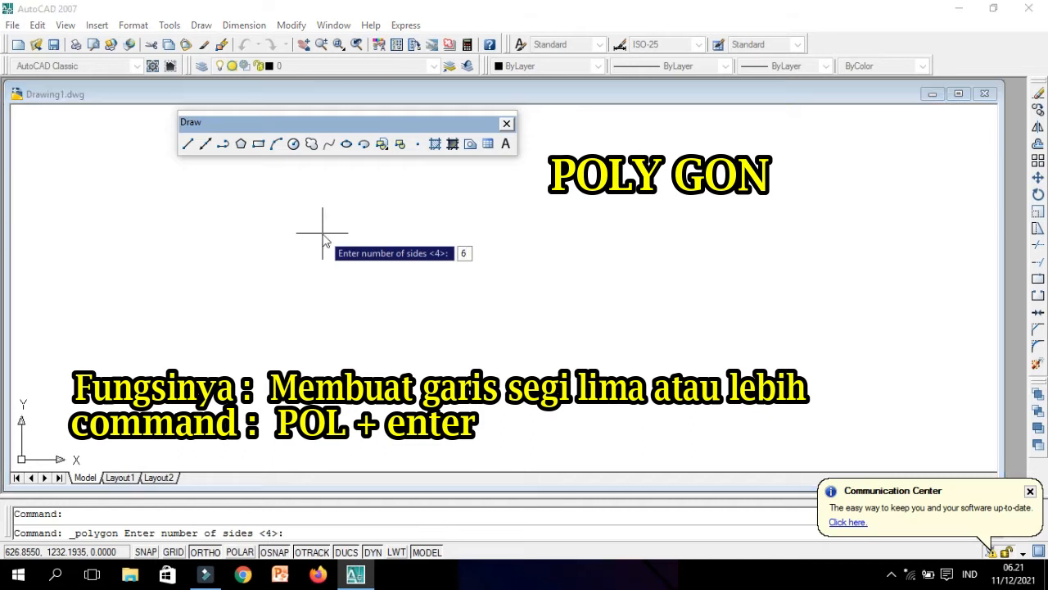
key("Return")
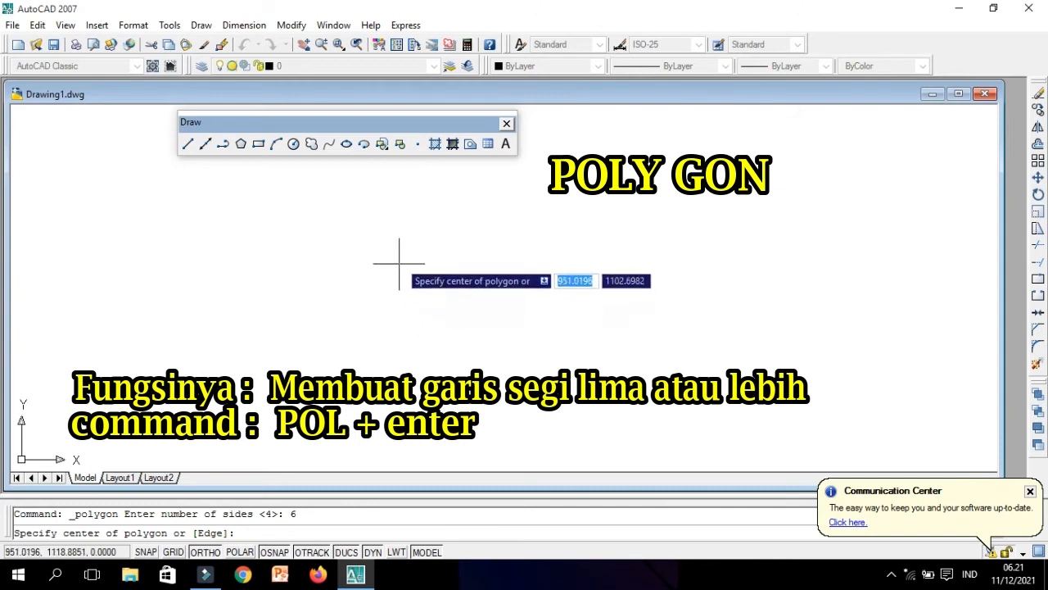
left_click(395, 238)
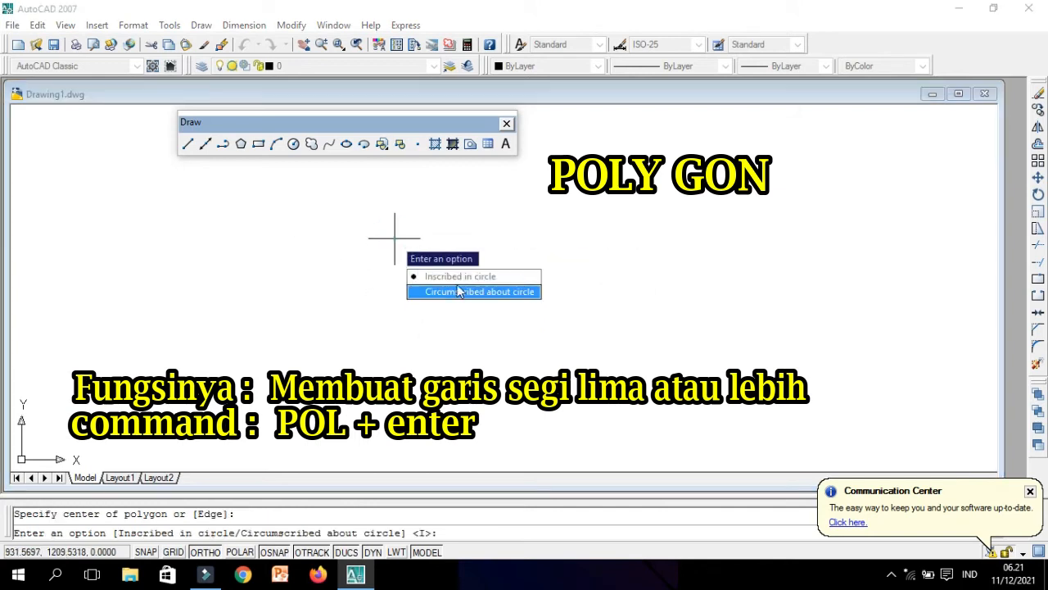
left_click(460, 277)
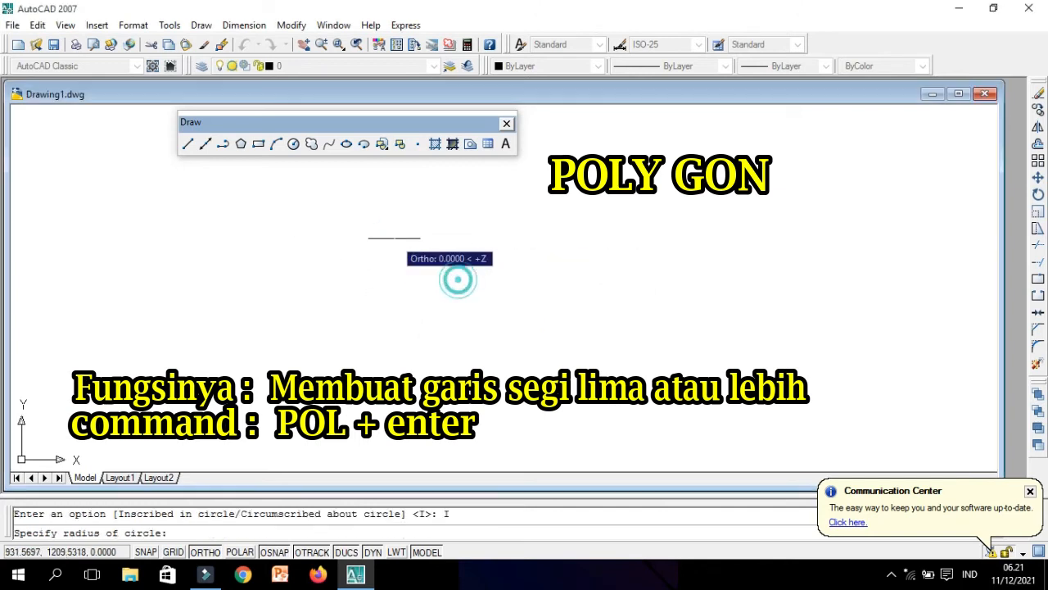
left_click(369, 271)
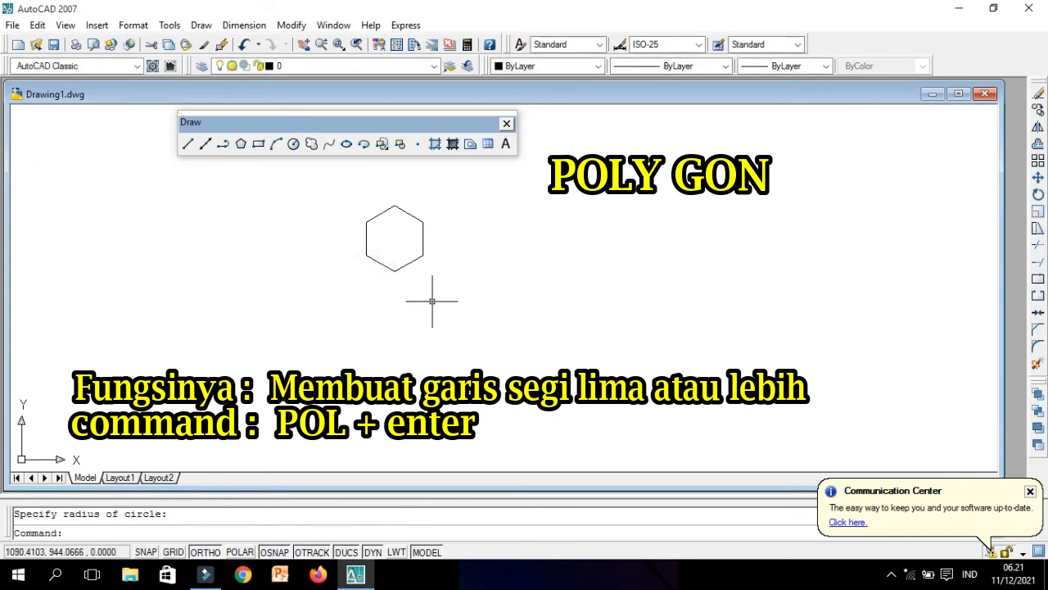
Draw a larger 7-sided polygon inscribed in a circle to the right of the hexagon.
left_click(240, 145)
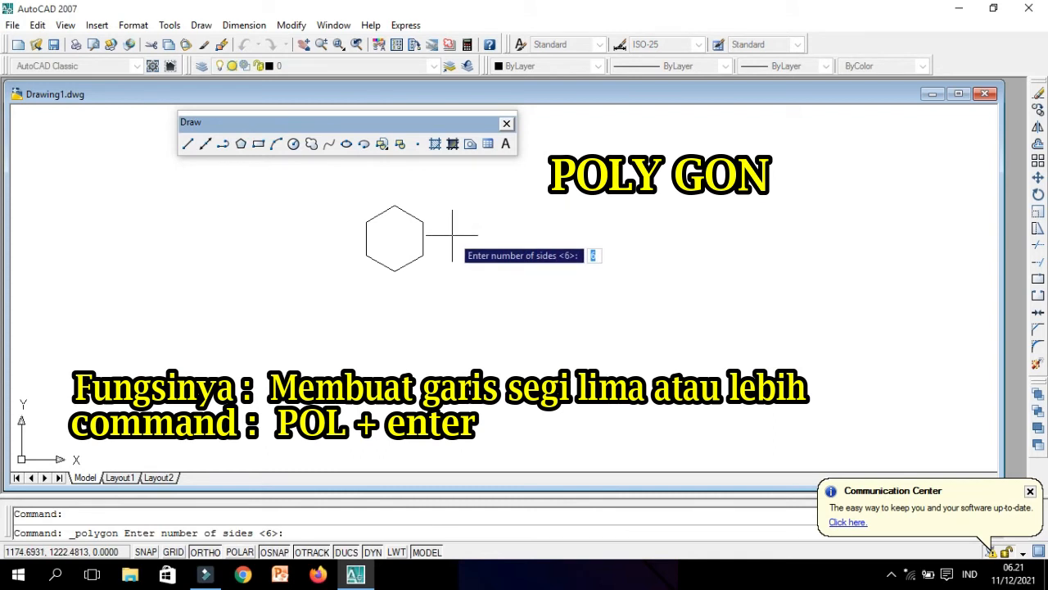
type("7")
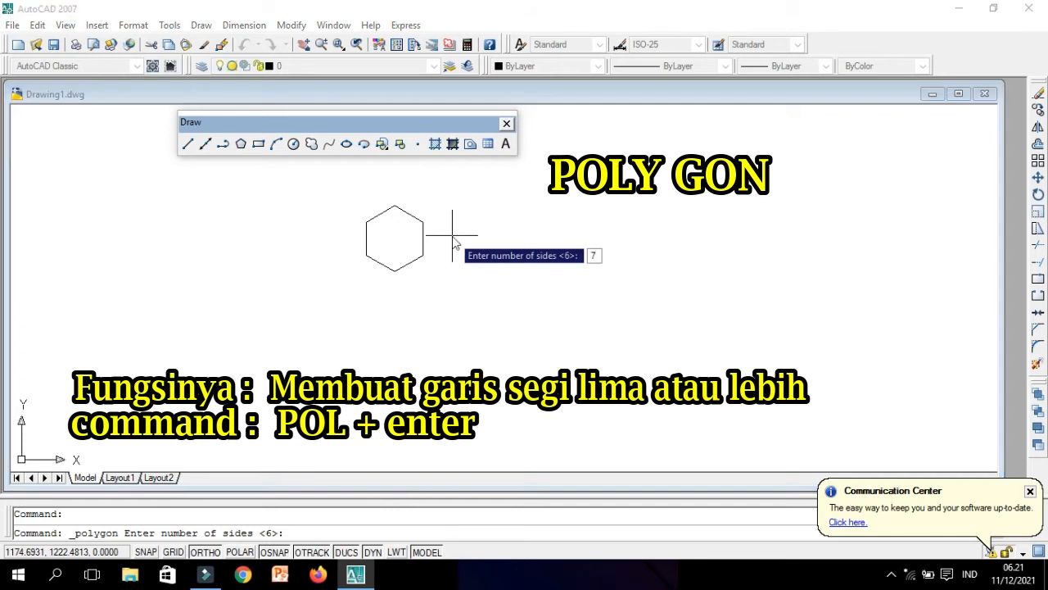
key("Return")
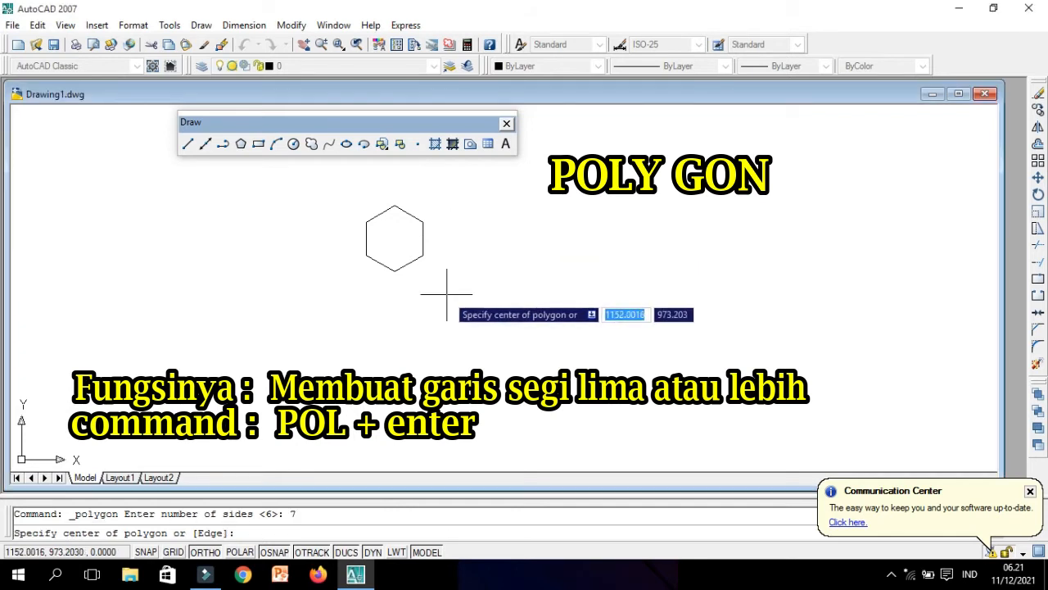
left_click(591, 208)
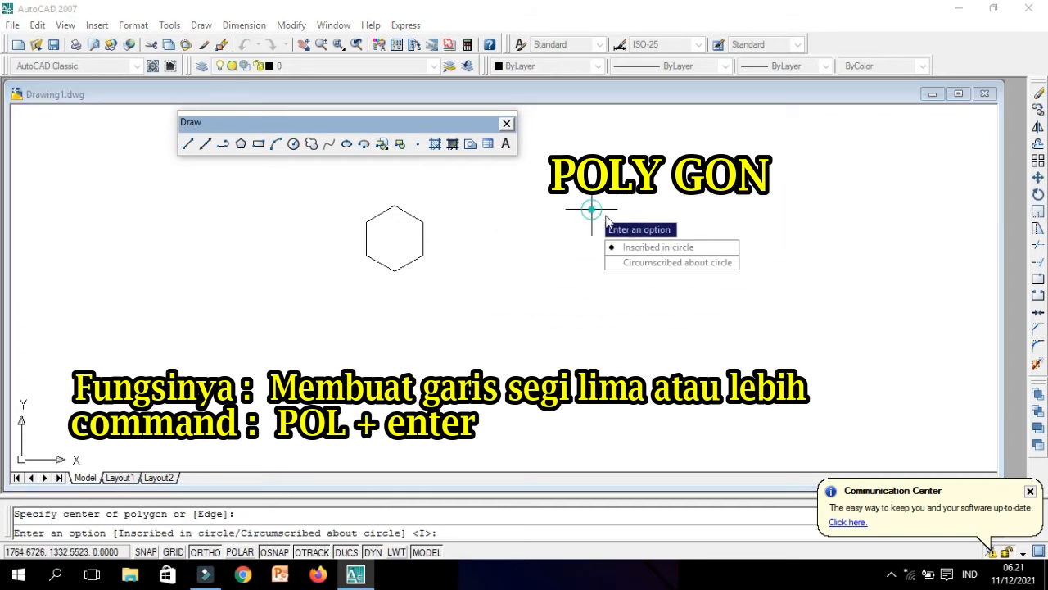
left_click(662, 252)
left_click(660, 295)
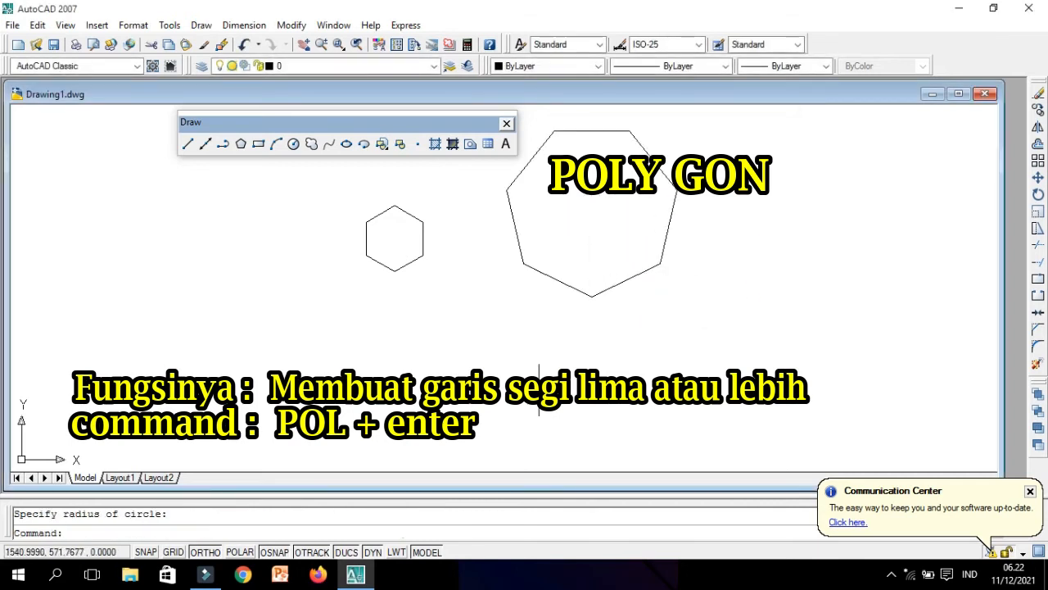
Erase both the hexagon and the seven-sided polygon together.
left_click(645, 354)
left_click(363, 228)
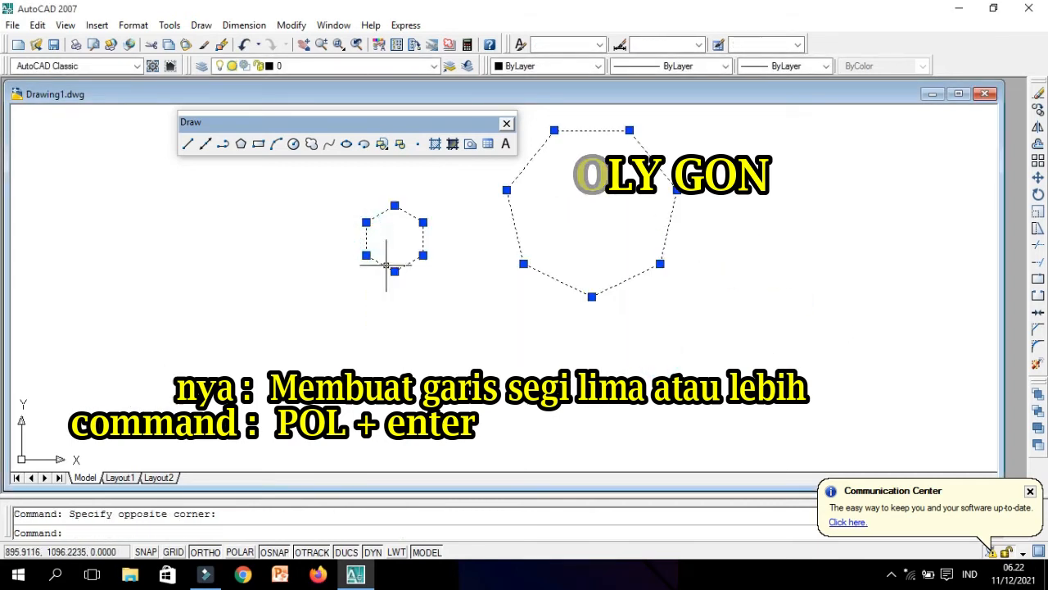
key("Delete")
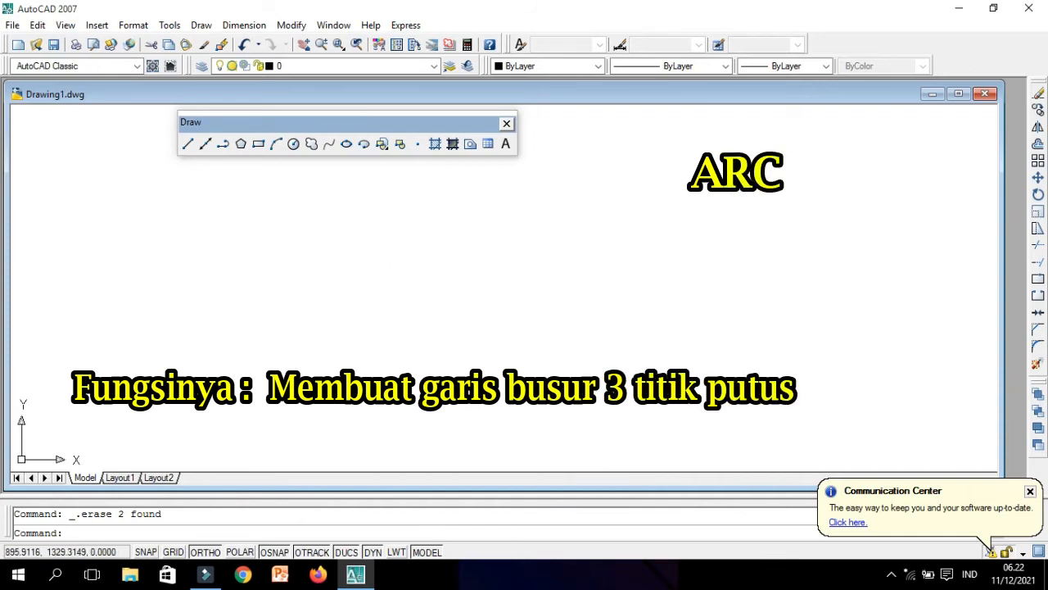
Draw a three-point arc bulging to the right in the empty drawing area.
left_click(277, 151)
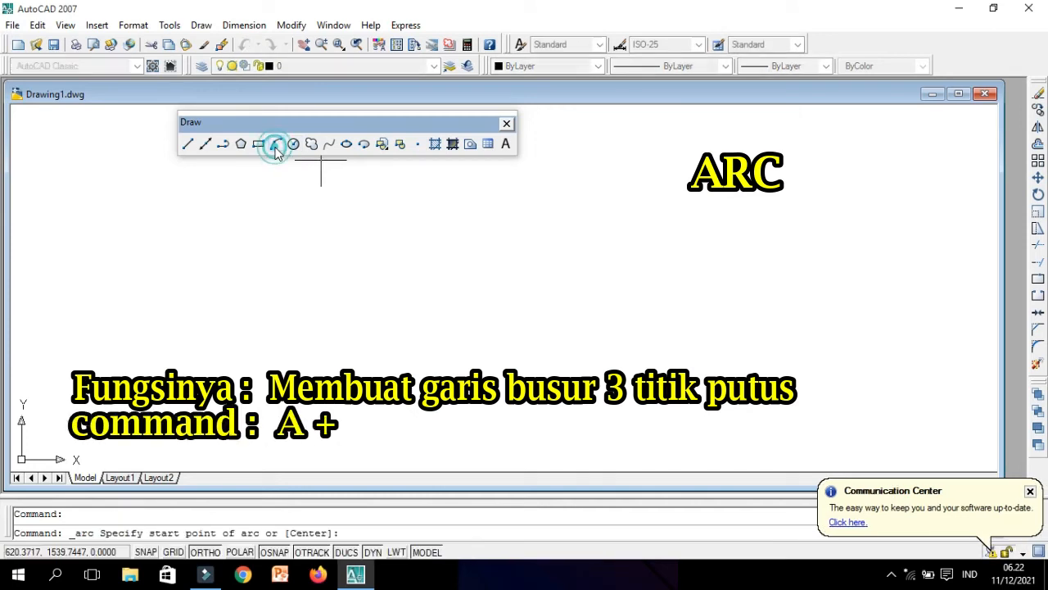
left_click(565, 258)
left_click(562, 344)
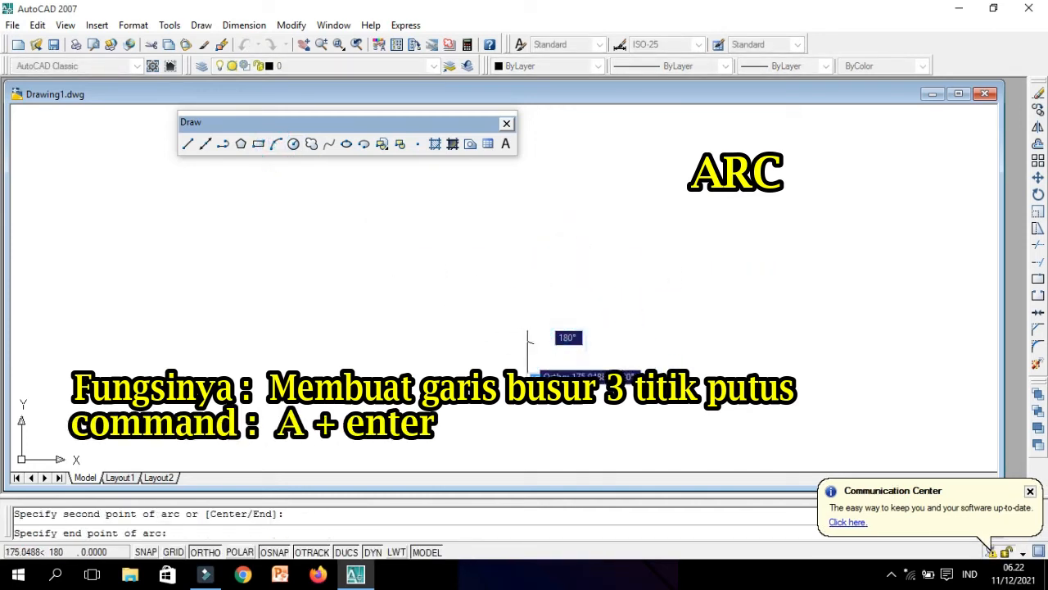
left_click(515, 342)
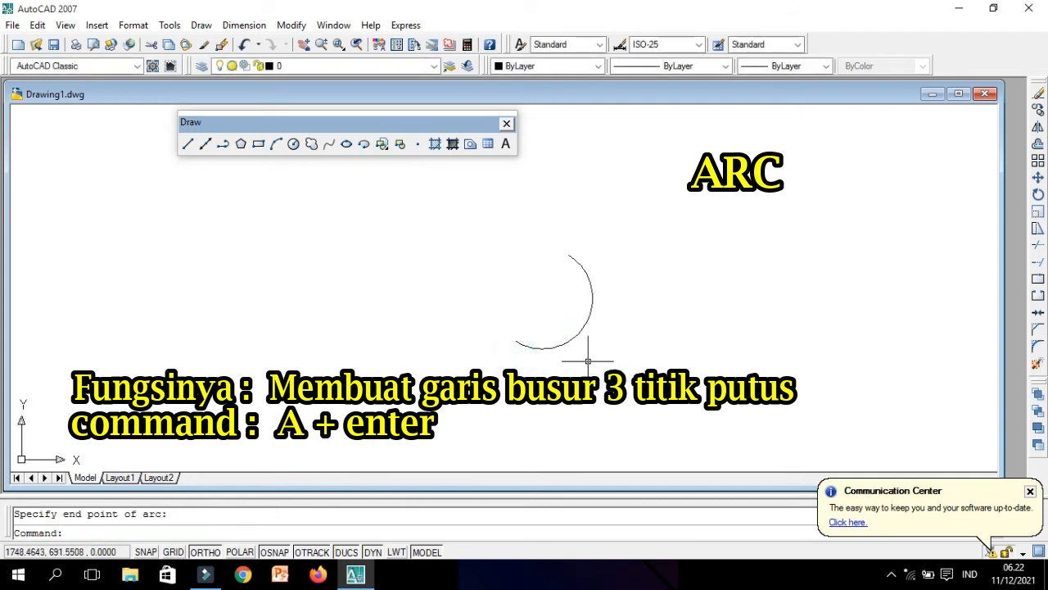
Select the arc to show its grip points, and erase it.
left_click(591, 307)
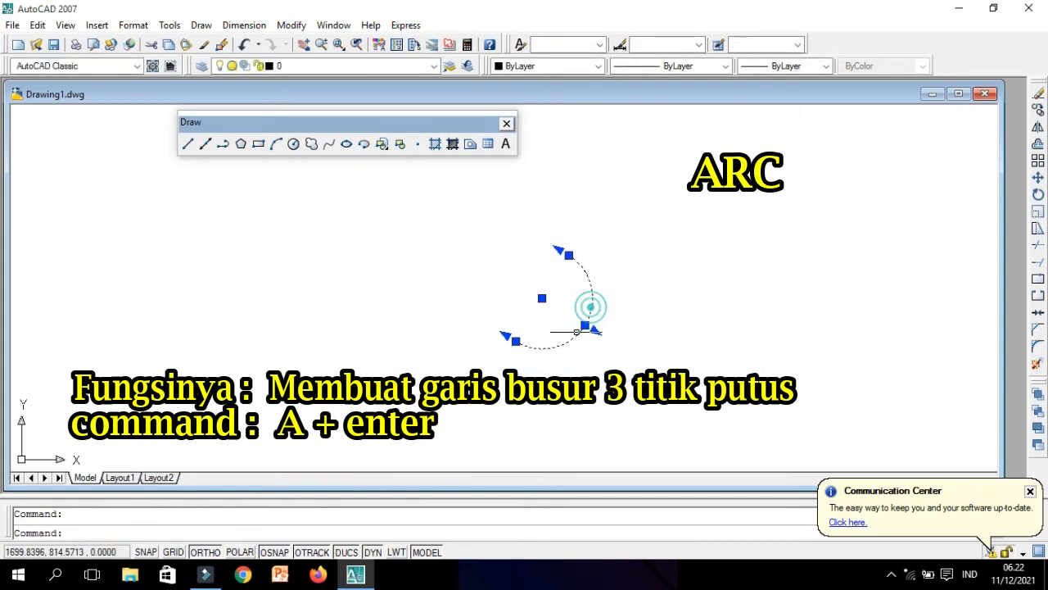
left_click(570, 255)
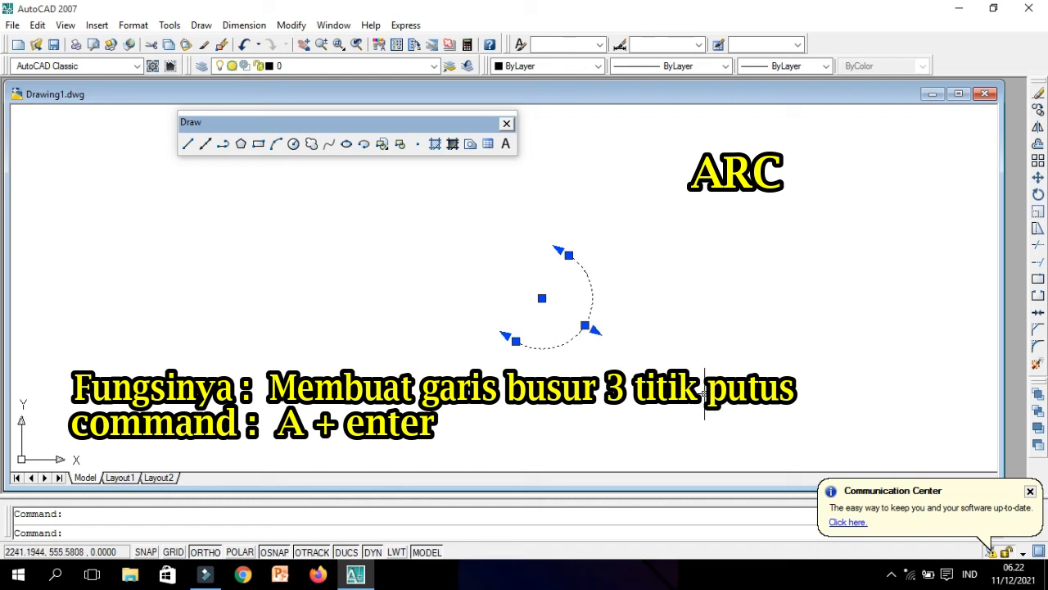
key("Delete")
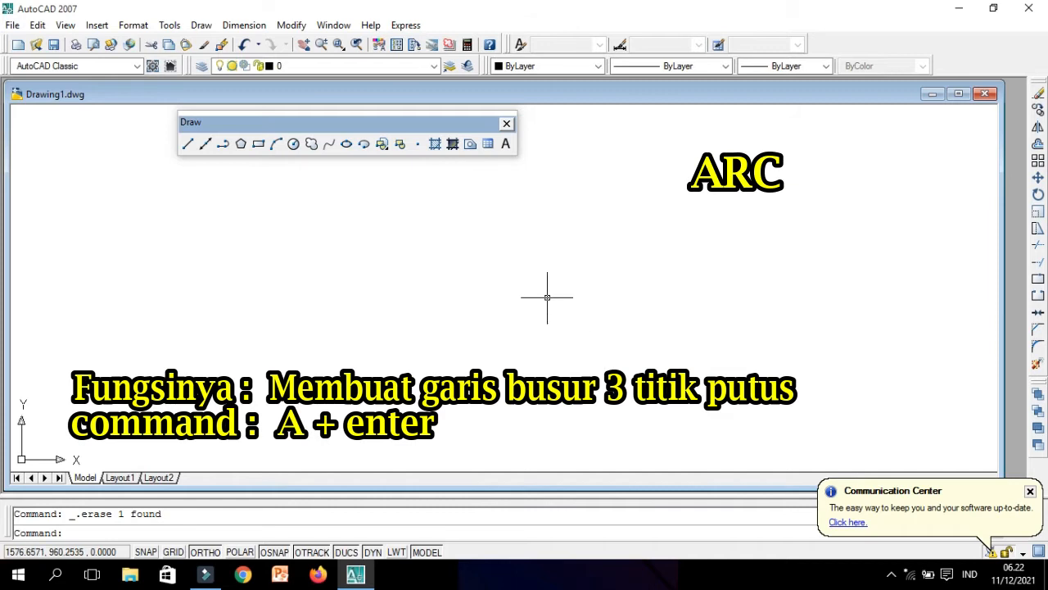
Draw a three-point arc bulging to the left, with its ends almost vertically aligned, in the empty drawing area.
type("a")
key("Return")
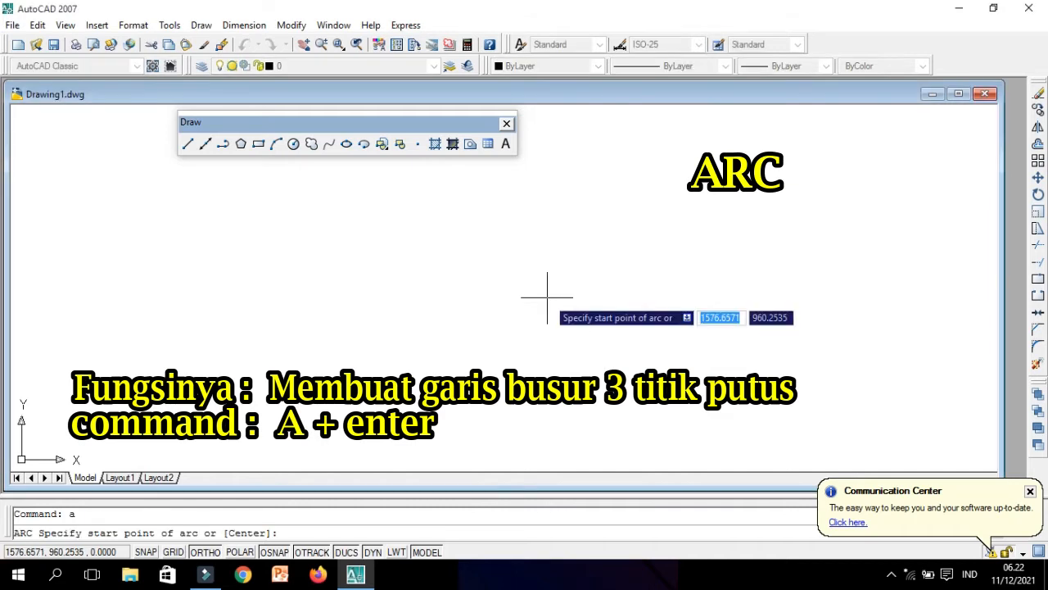
left_click(566, 227)
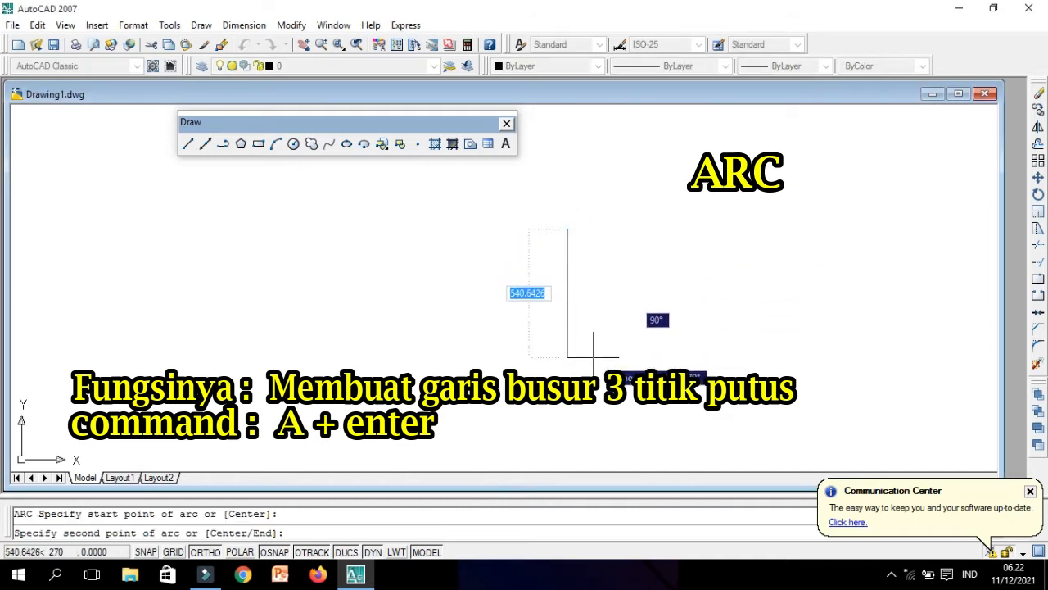
left_click(592, 356)
left_click(577, 357)
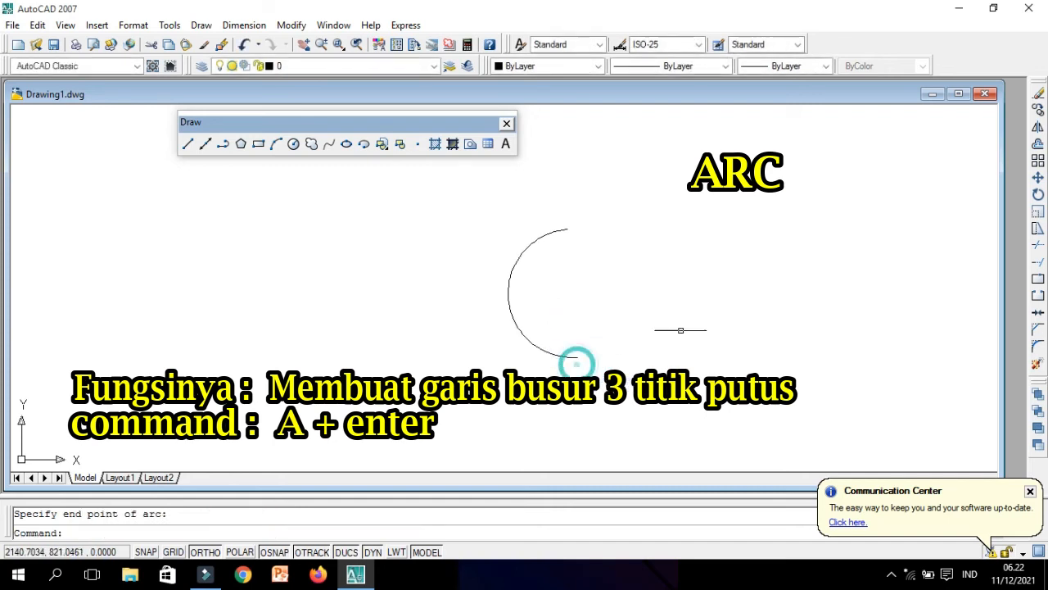
Select the left-bulging arc to show its grip points, and erase it.
left_click(507, 296)
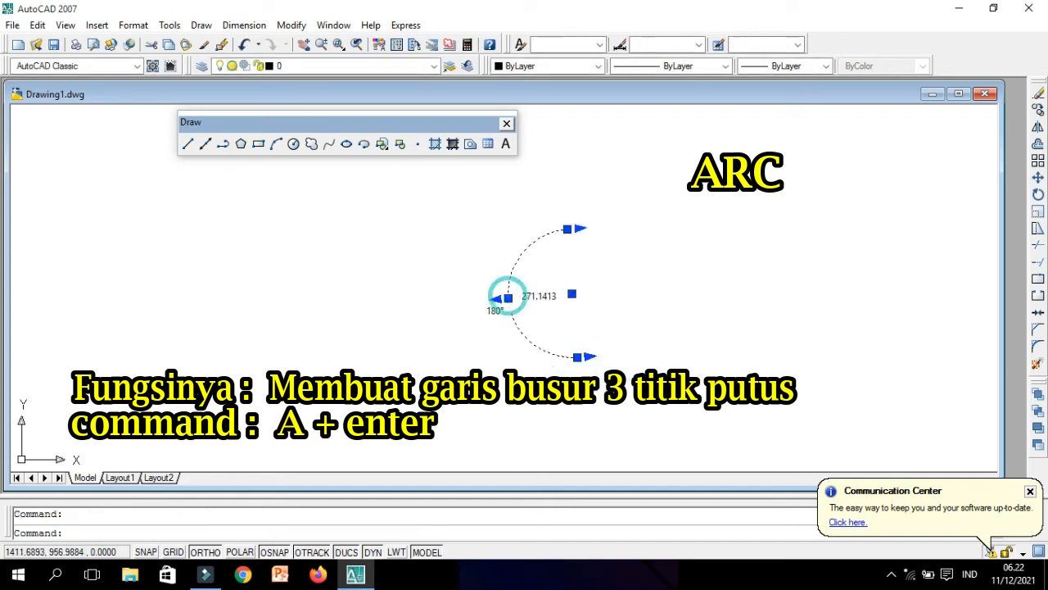
left_click(664, 391)
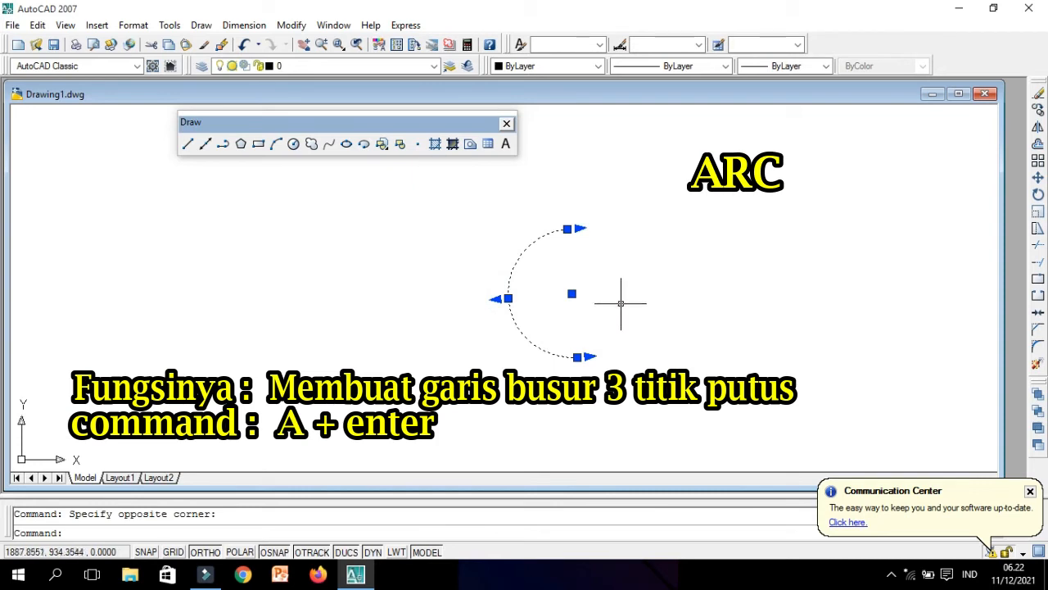
key("Delete")
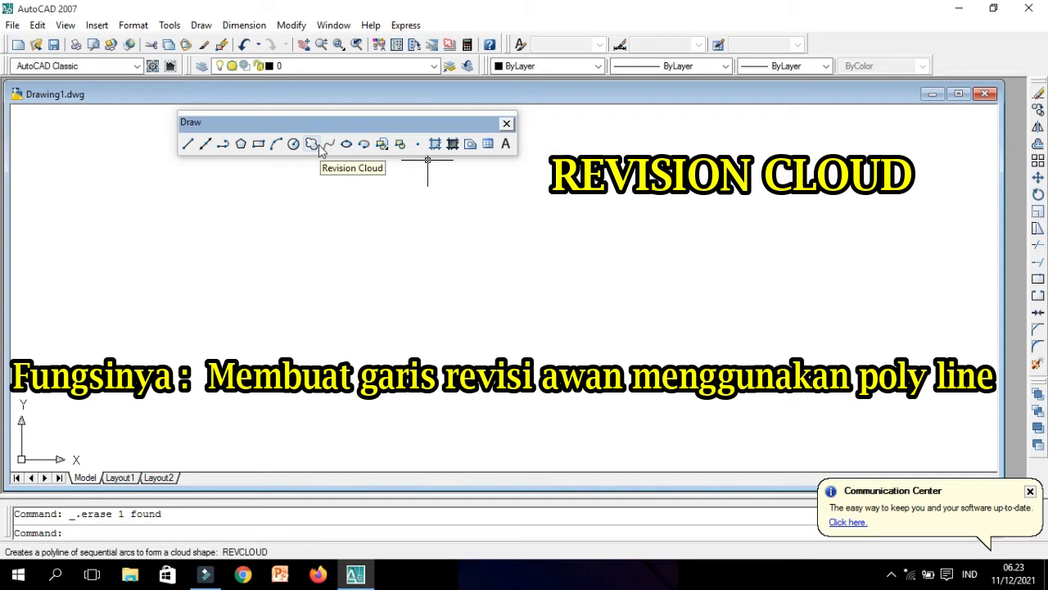
Draw a freehand revision cloud with REVCLOUD, guiding its path through several loops around the middle of the drawing area.
left_click(428, 311)
type("rev")
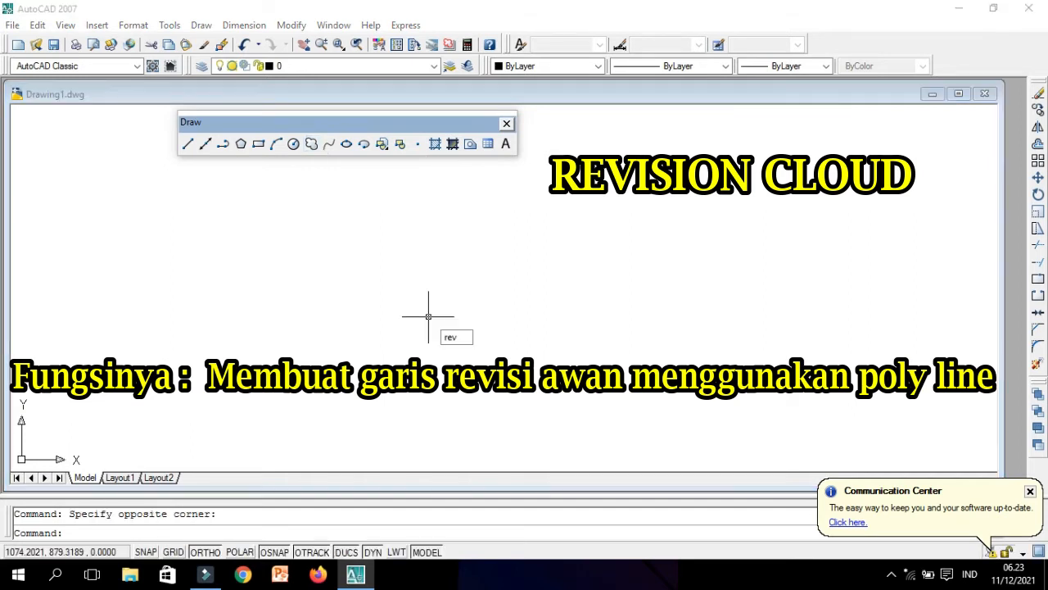
type("cloud")
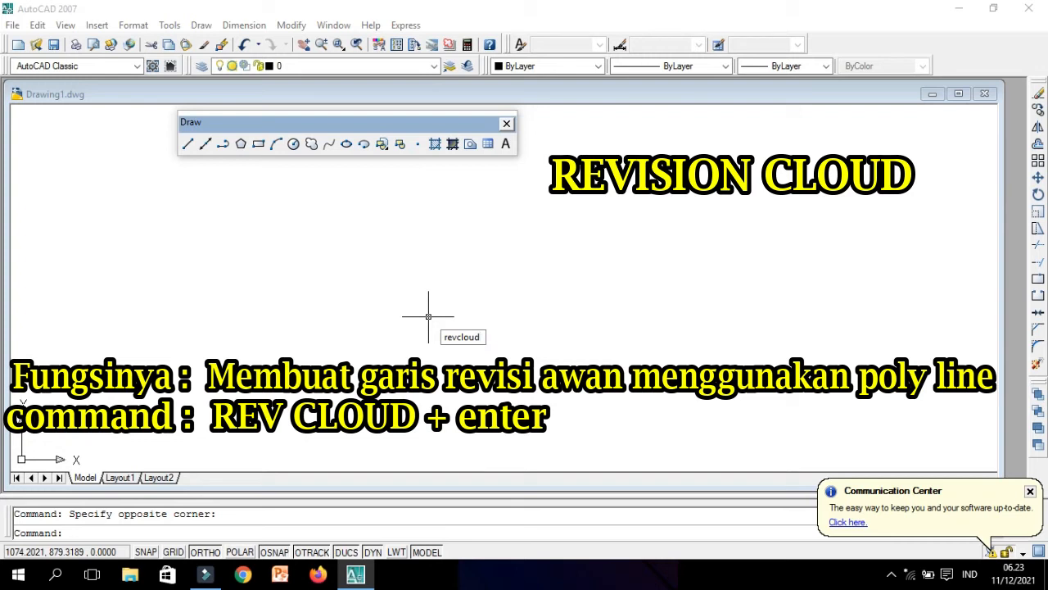
key("Return")
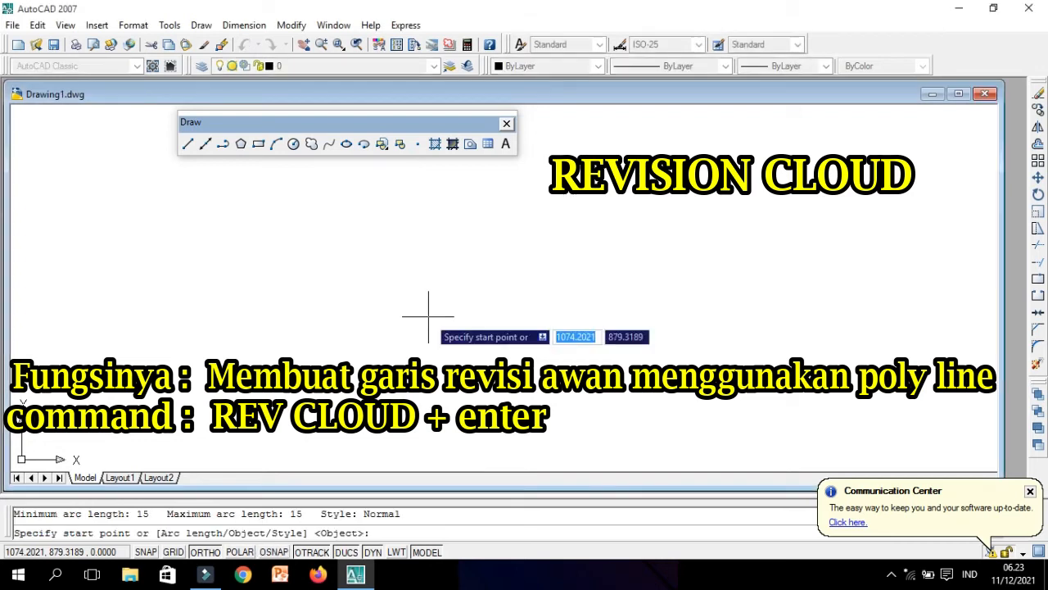
left_click(388, 247)
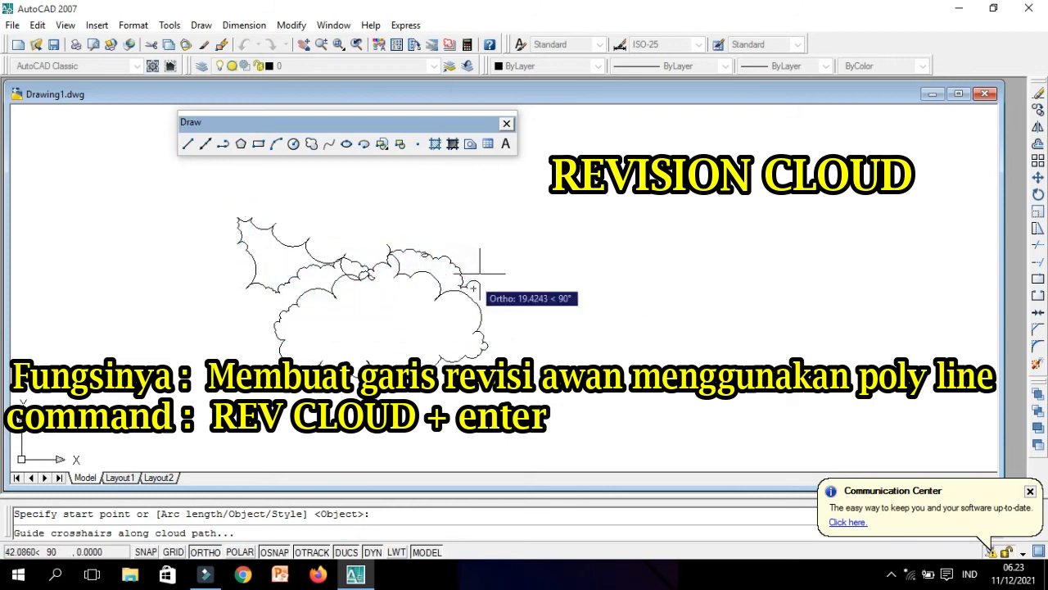
key("Escape")
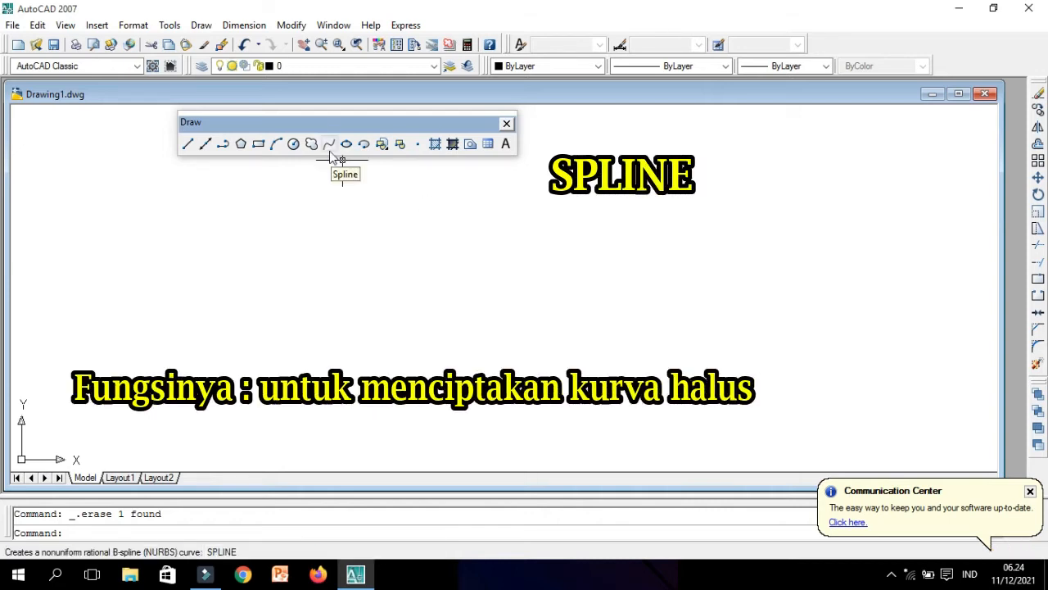
Draw an open, hook-shaped spline through six points at right-angled offsets, accepting the default start and end tangents.
type("spl")
key("Return")
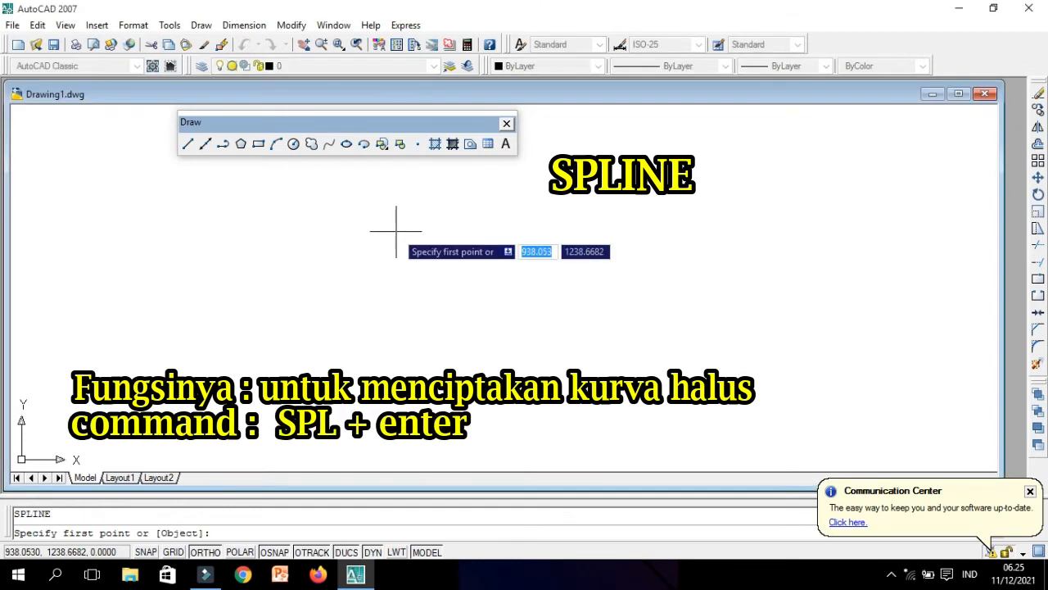
left_click(396, 231)
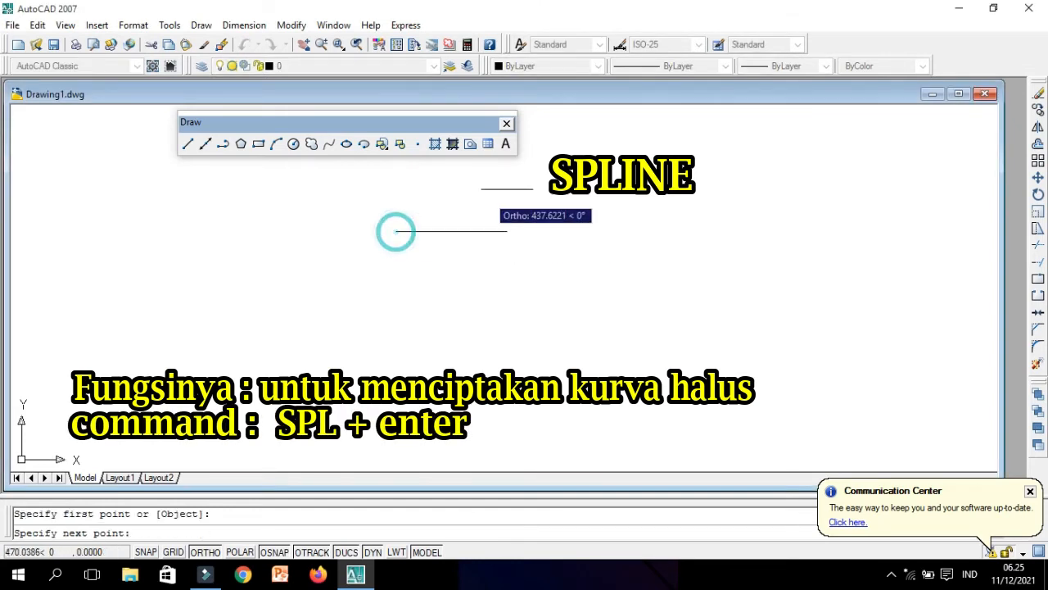
left_click(580, 234)
left_click(507, 373)
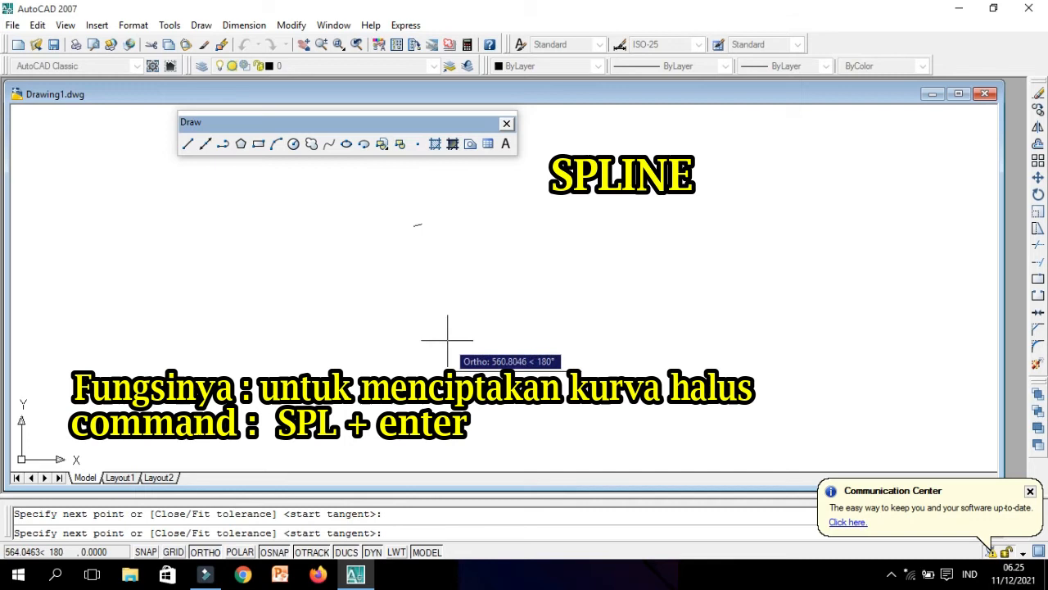
left_click(425, 265)
left_click(425, 284)
left_click(311, 283)
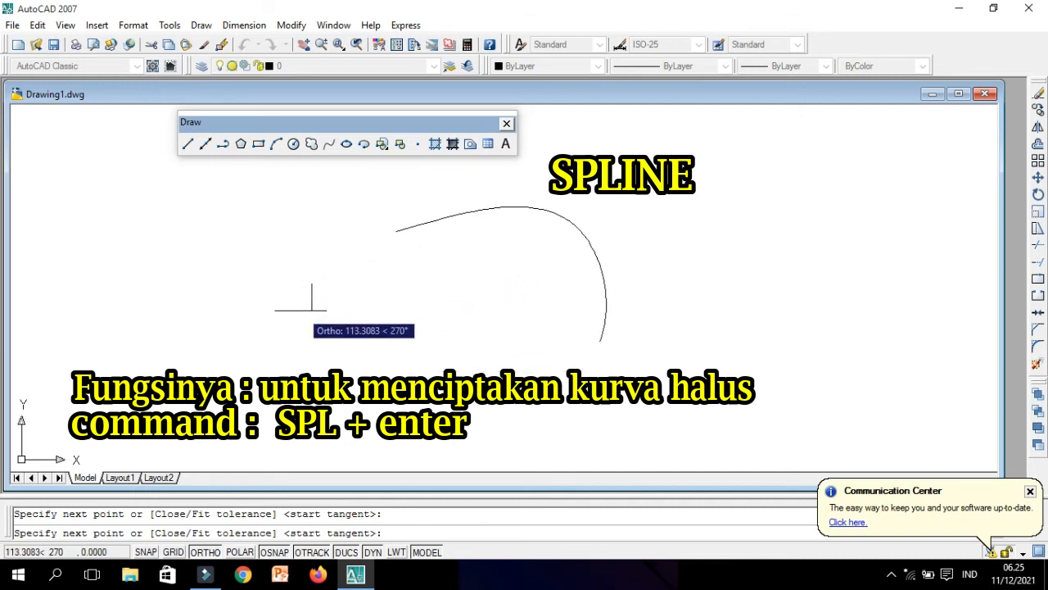
key("Return")
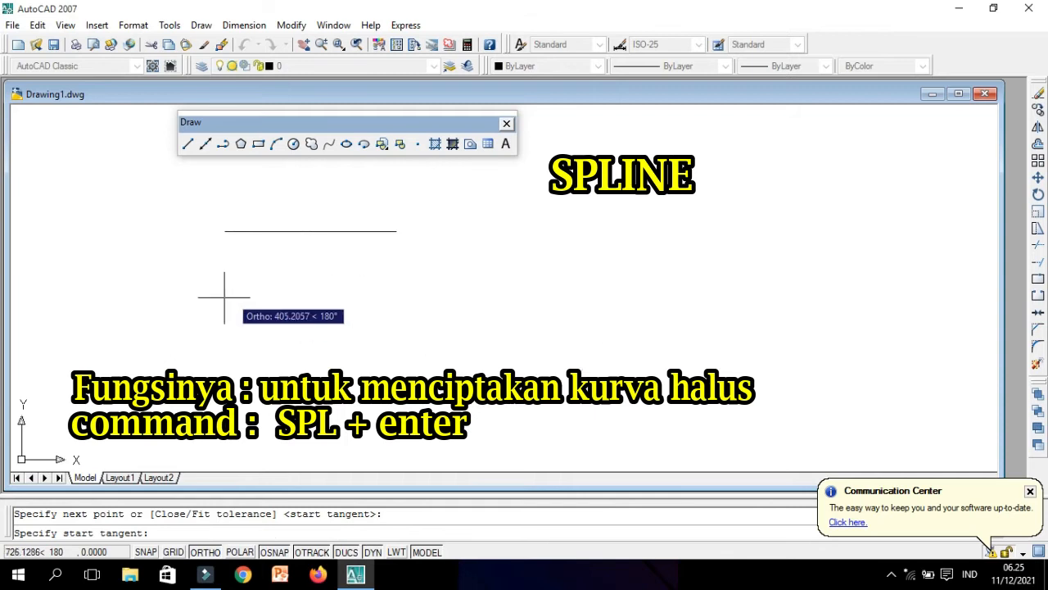
key("Return")
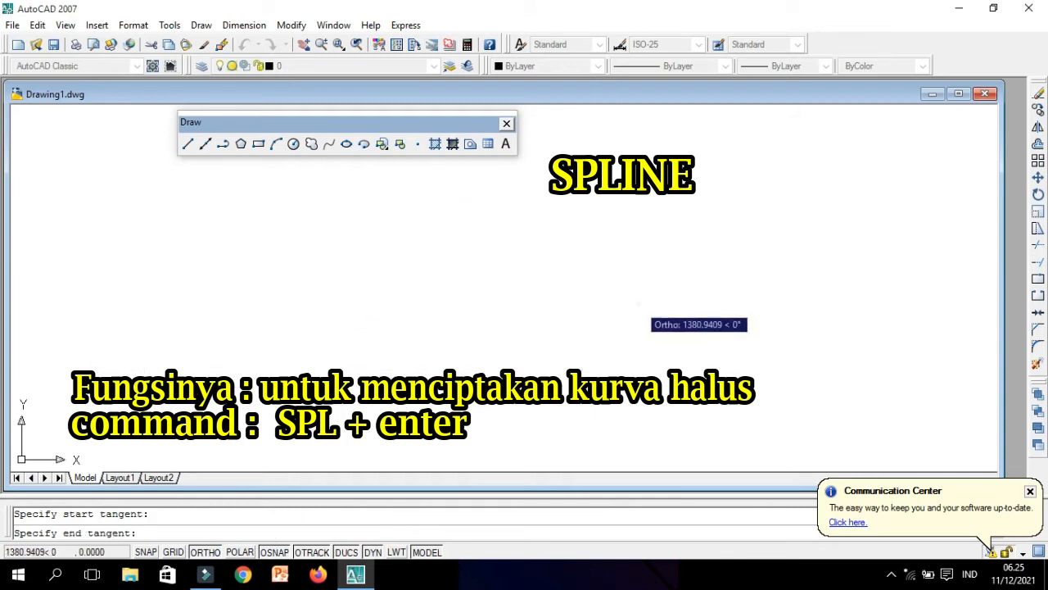
key("Return")
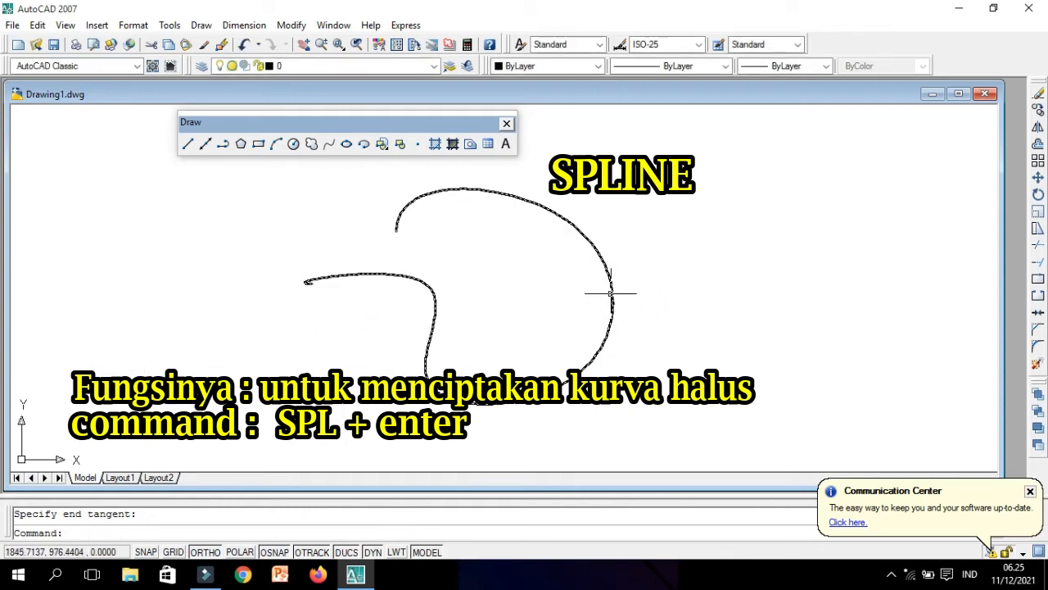
Select the spline to show its fit points, and erase it.
left_click(611, 293)
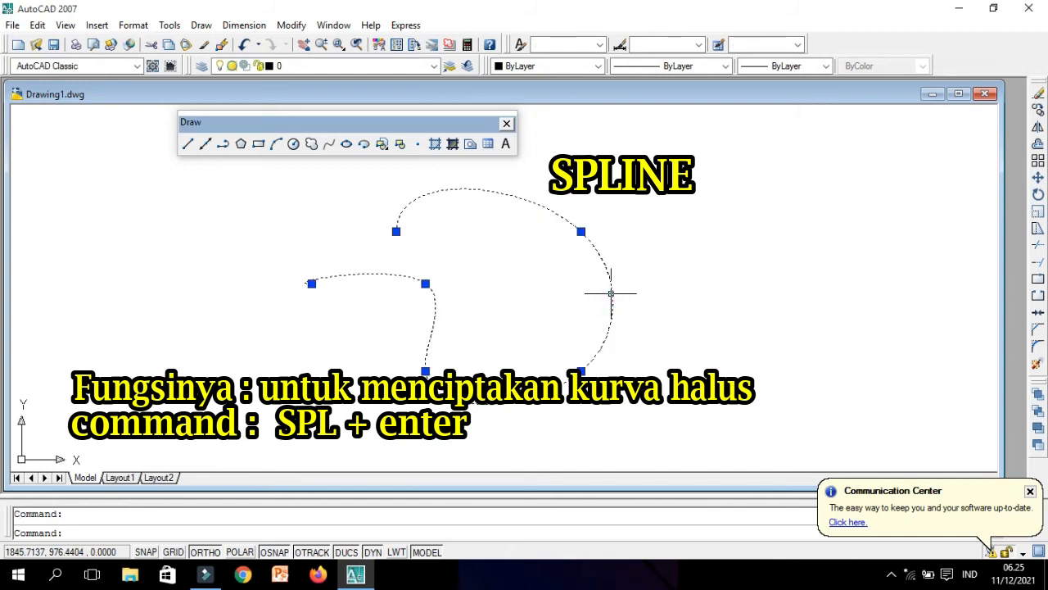
key("Delete")
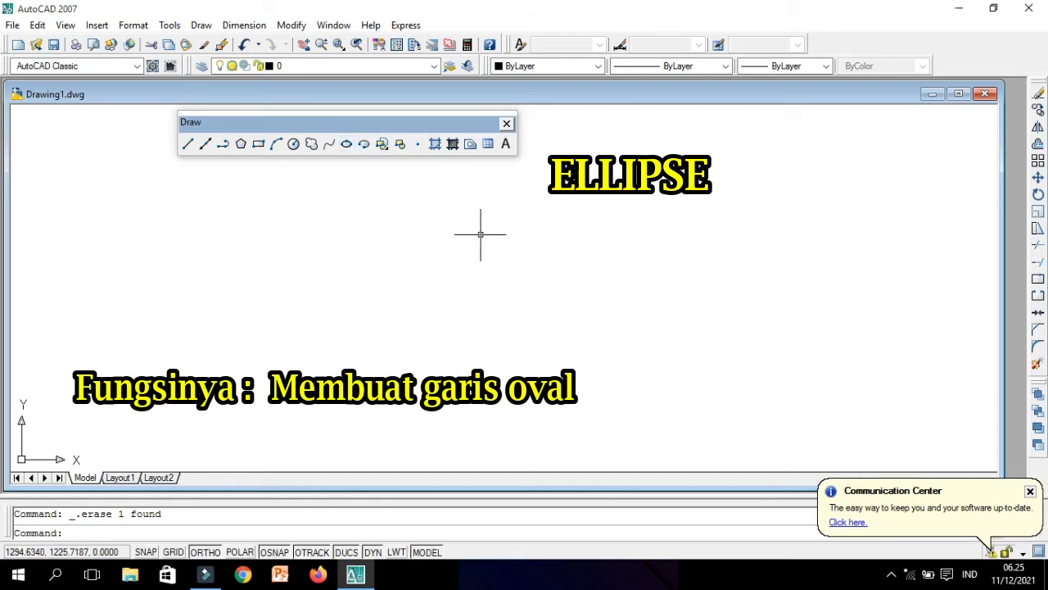
Draw a tall, narrow ellipse from a short horizontal axis, with a distance of 500 to the other axis.
type("el")
key("Return")
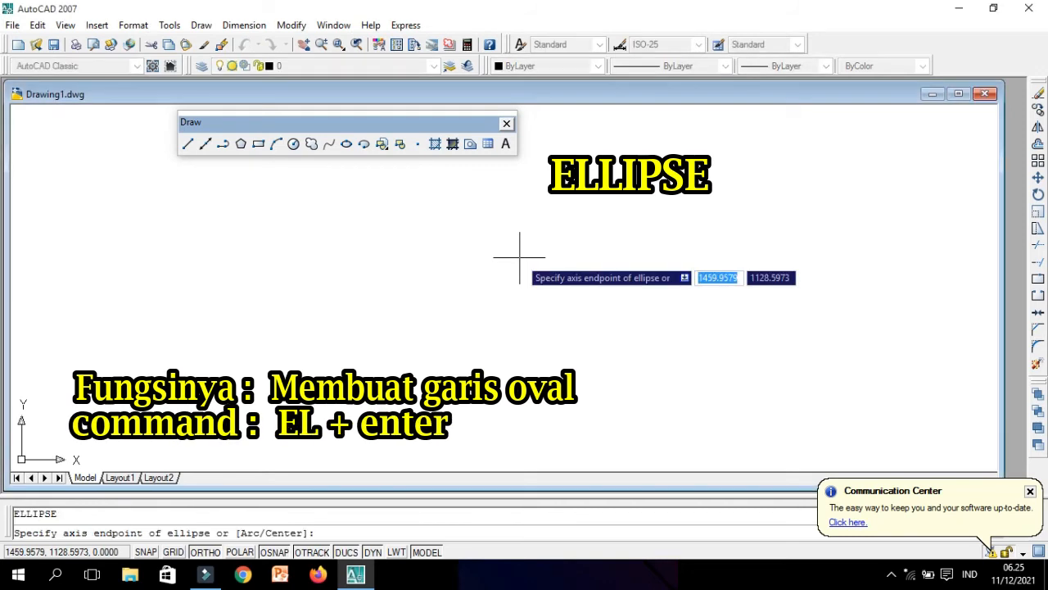
left_click(519, 257)
left_click(590, 321)
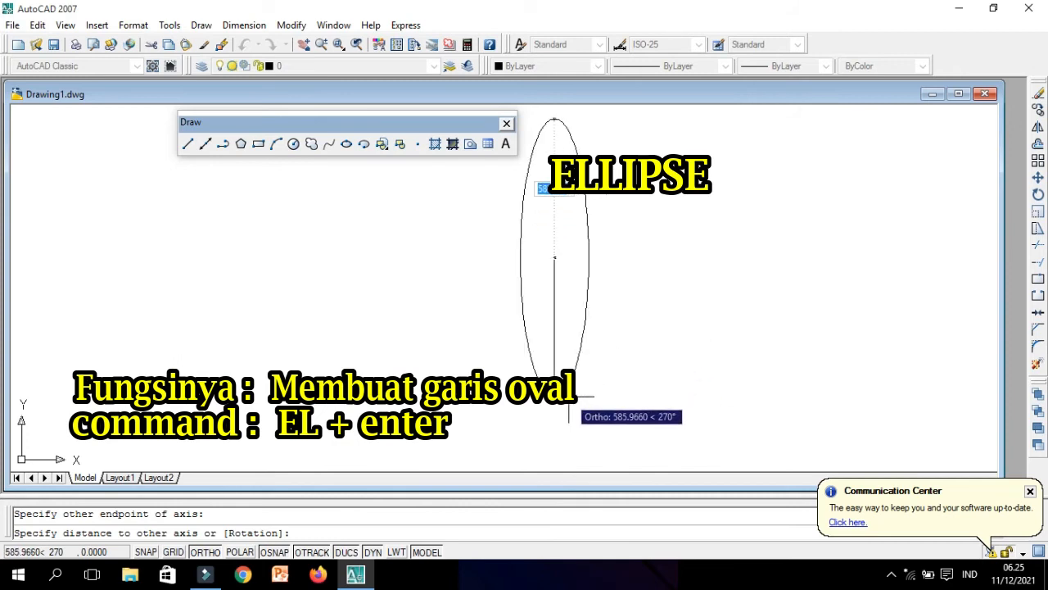
type("500")
key("Return")
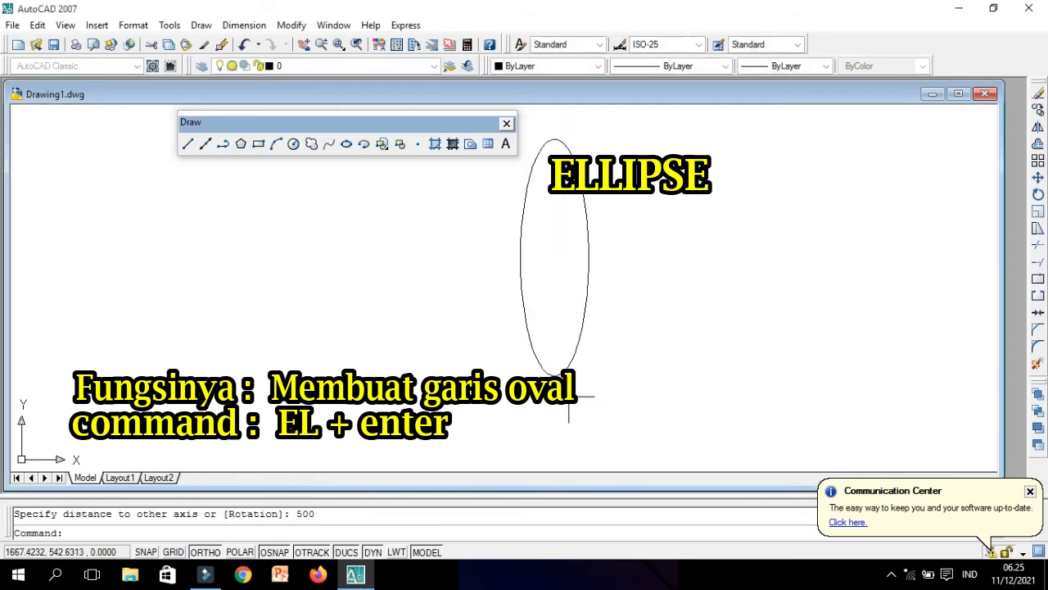
Select the ellipse with a crossing window over its lower end, and erase it.
left_click(604, 371)
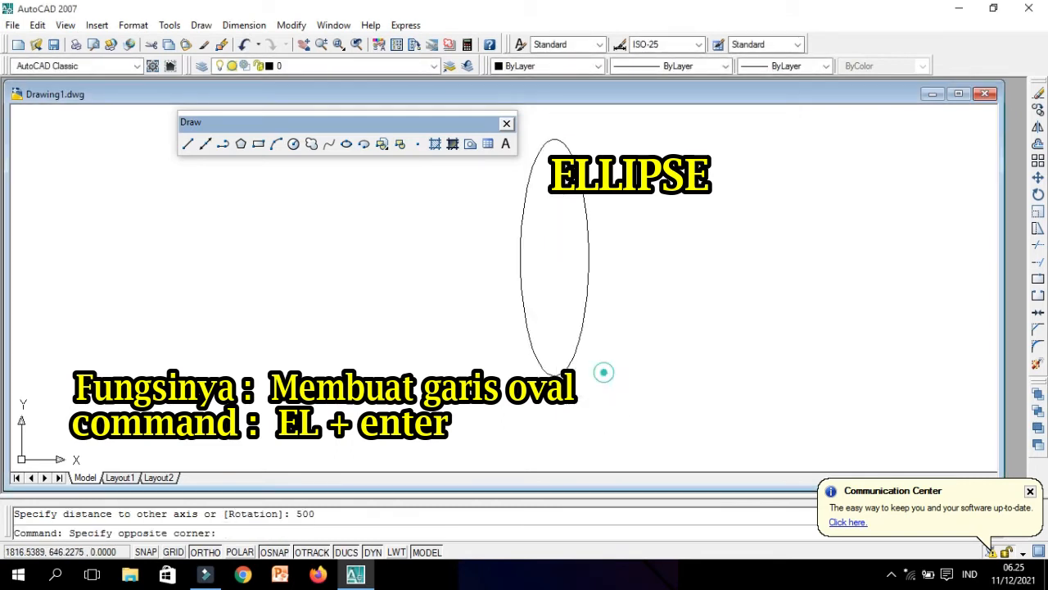
left_click(528, 355)
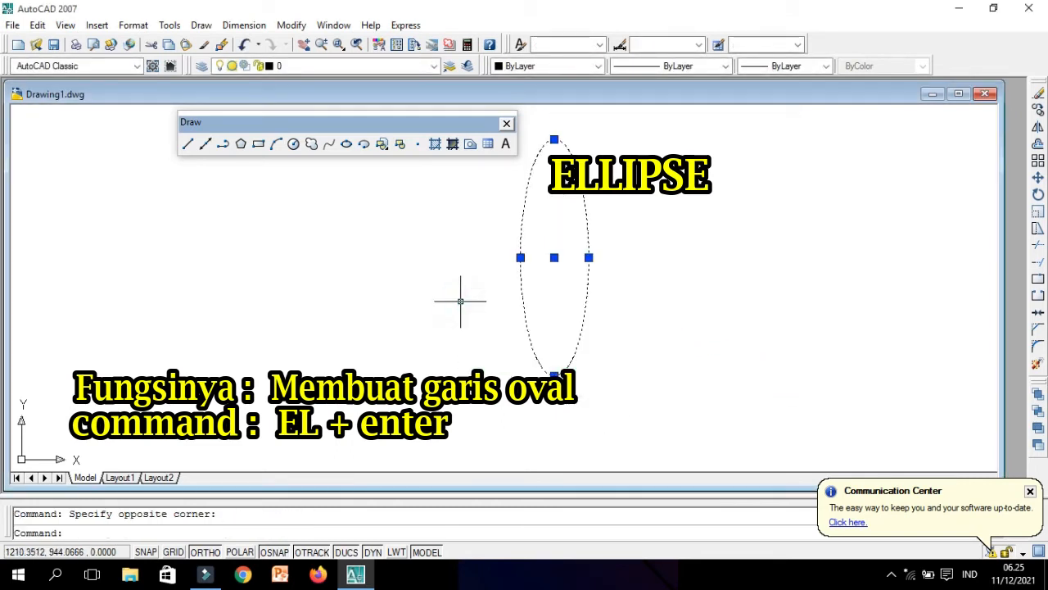
key("Delete")
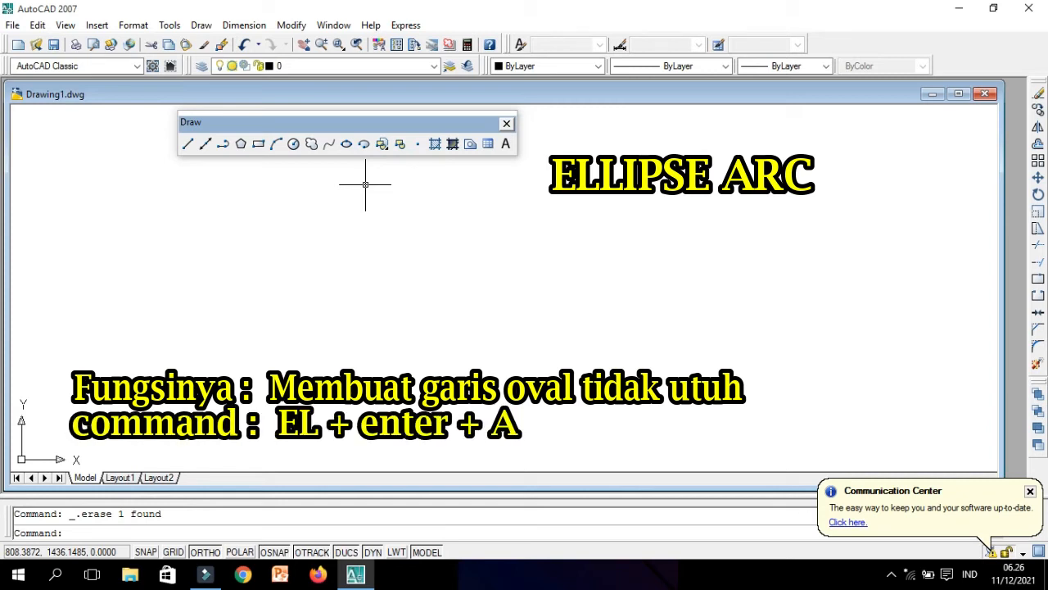
Draw an elliptical arc with the Ellipse command's Arc option, picking a vertical first axis and keeping only the lower-right quarter.
type("e")
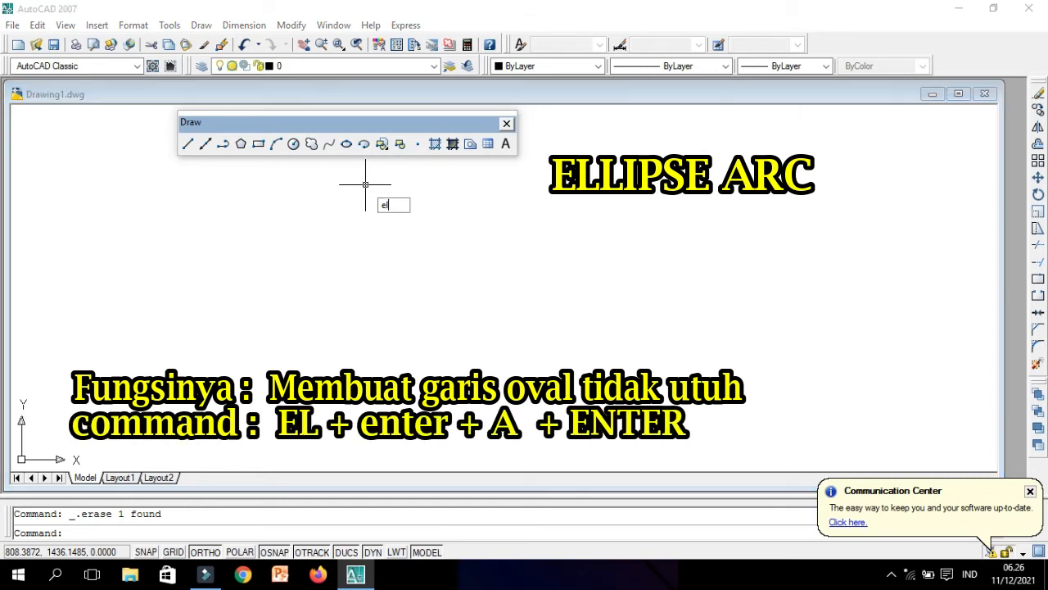
type("l")
key("Return")
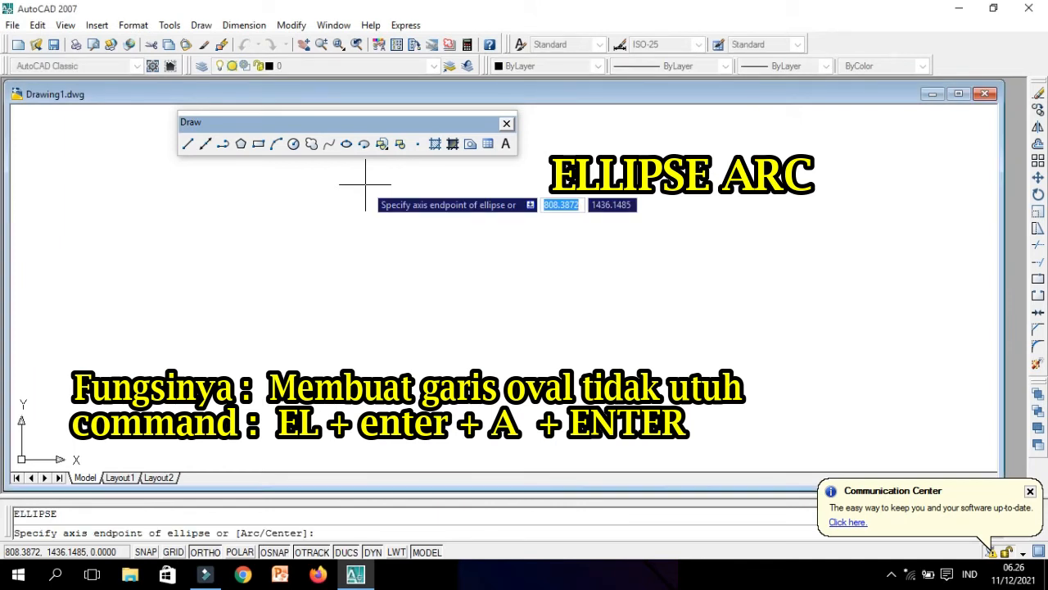
type("a")
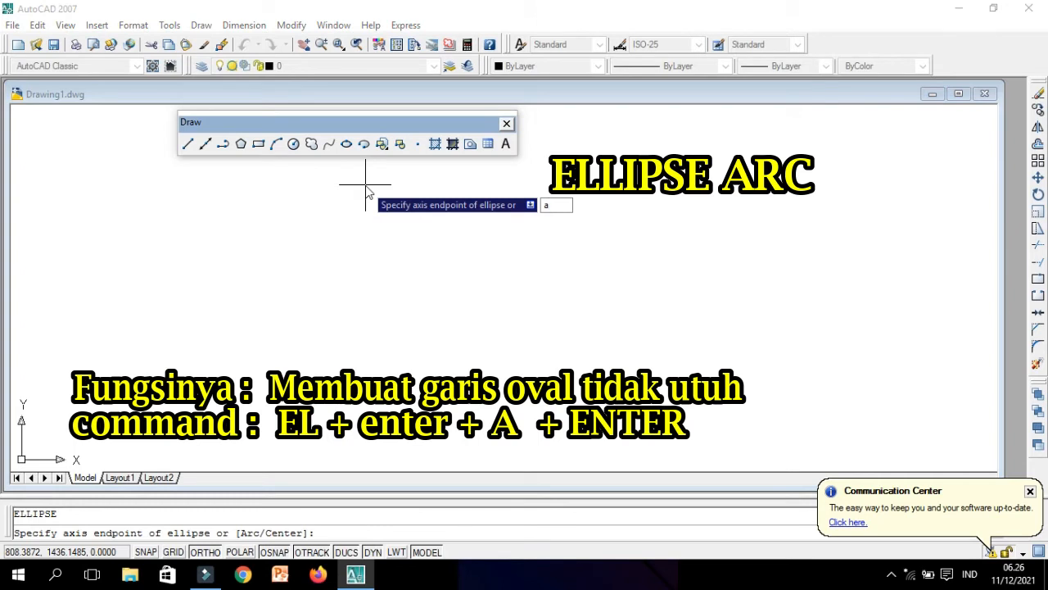
key("Return")
left_click(546, 242)
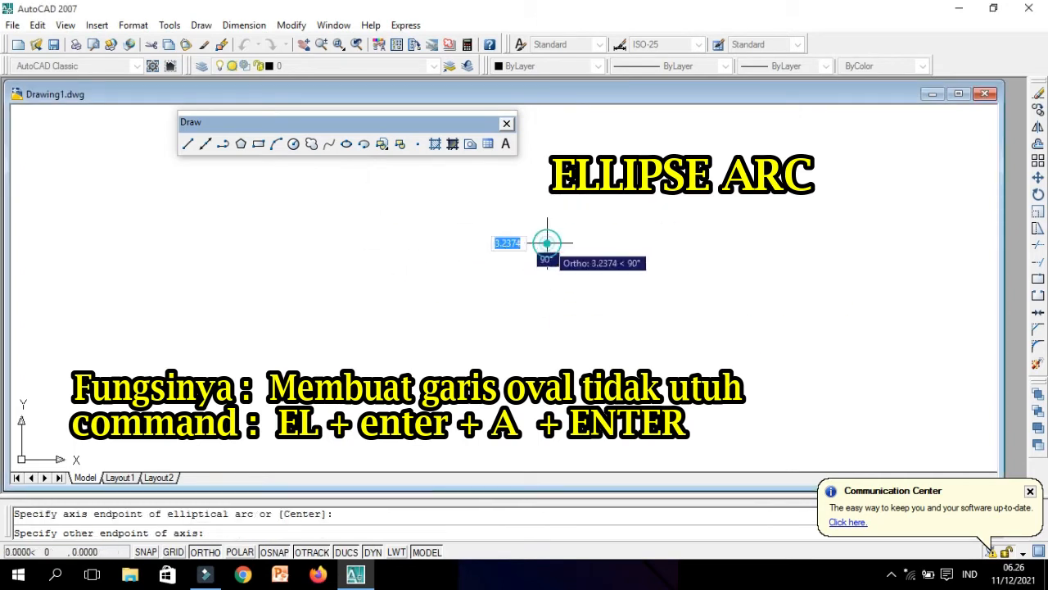
left_click(599, 319)
left_click(673, 322)
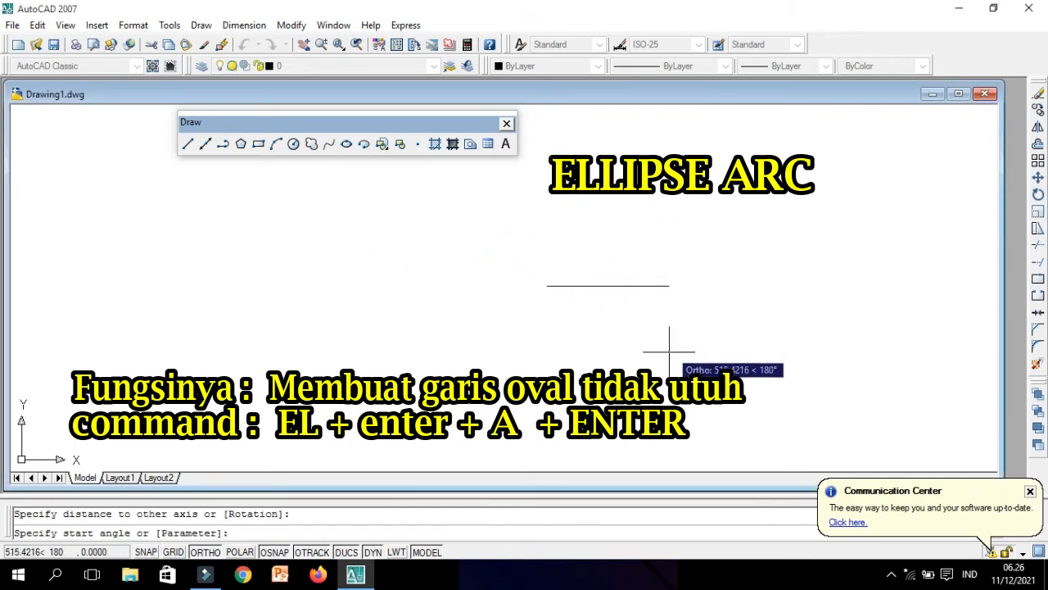
key("Return")
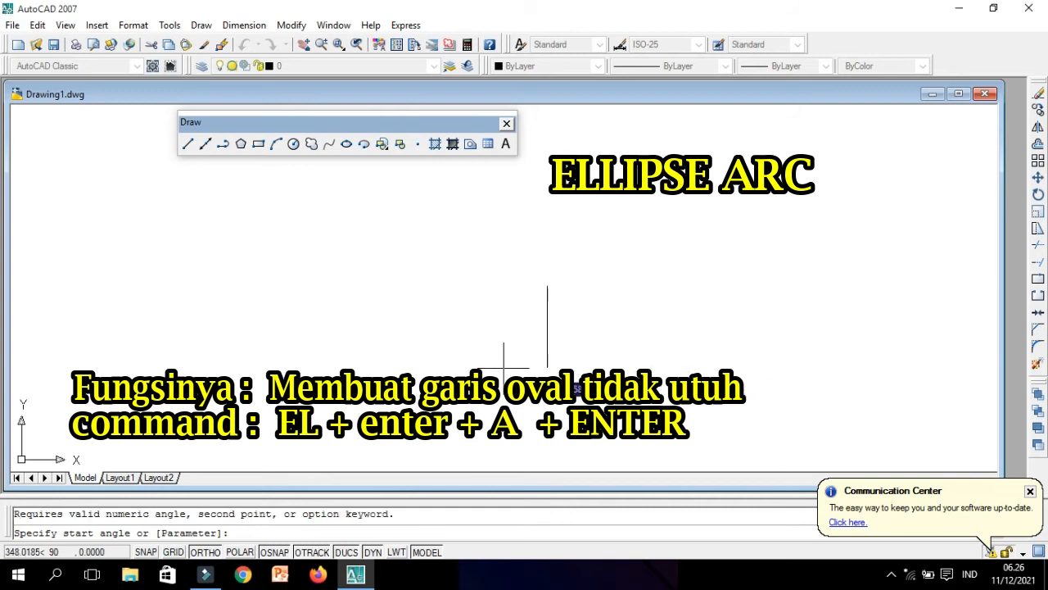
left_click(503, 369)
left_click(747, 311)
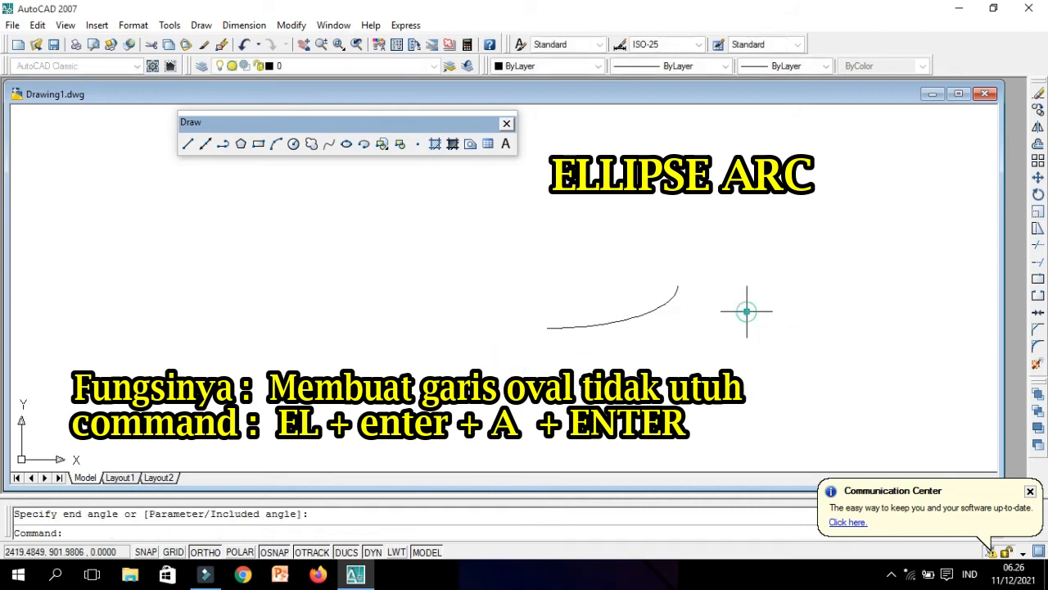
Select the elliptical arc and erase it.
left_click(677, 289)
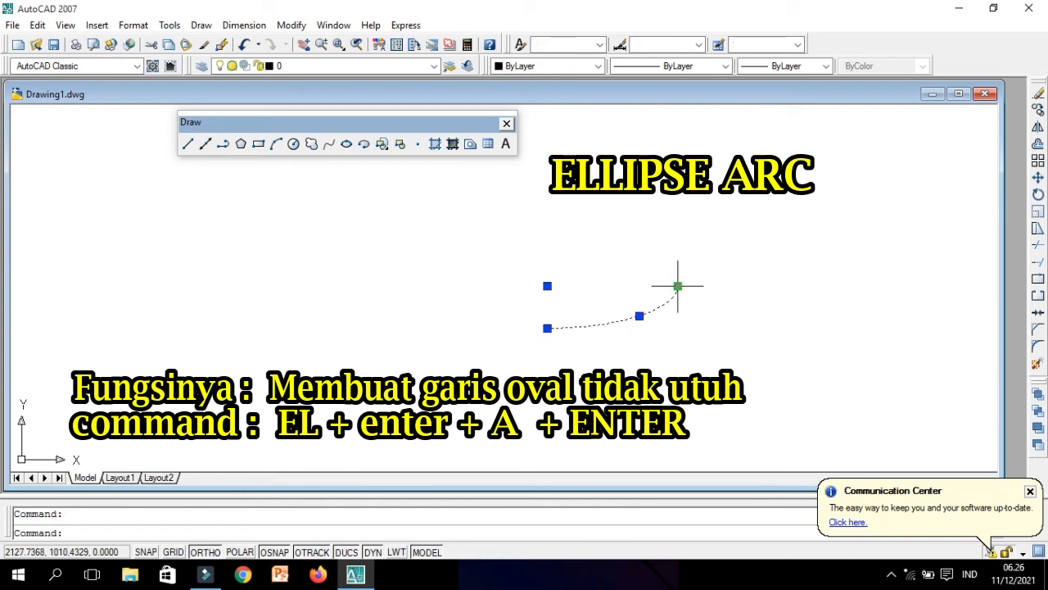
key("Delete")
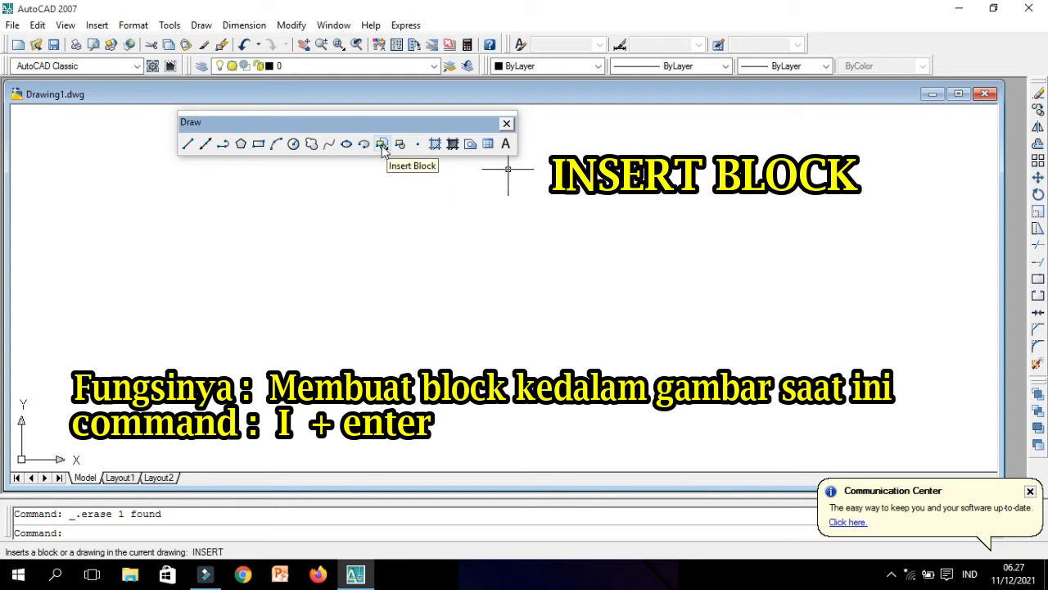
Draw a wide rectangle in the middle of the empty drawing area.
left_click(258, 143)
left_click(403, 239)
left_click(609, 369)
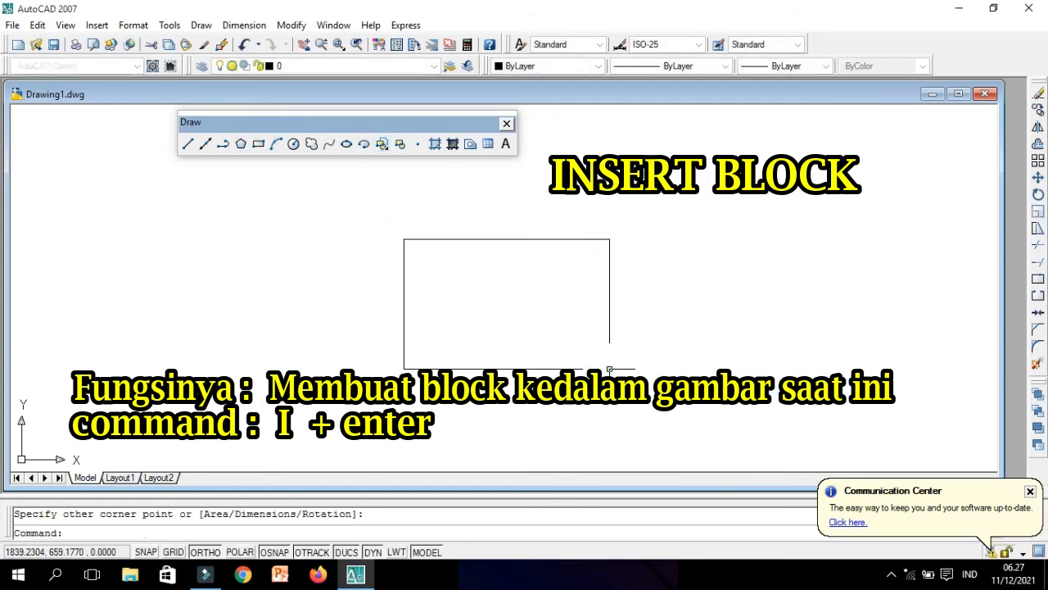
Open the Insert block dialog and close it without inserting anything, and erase the rectangle.
left_click(382, 145)
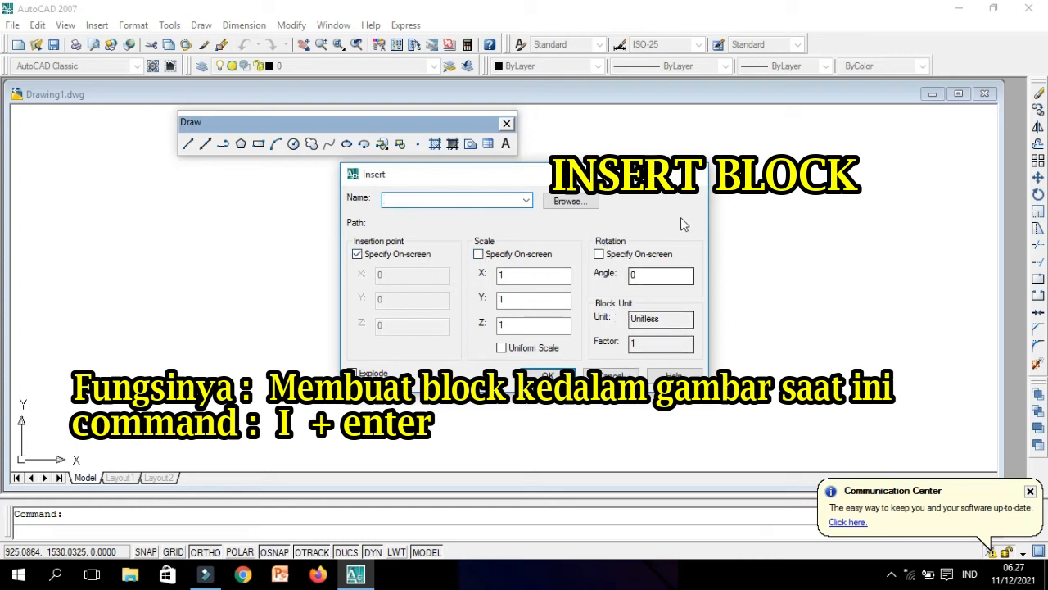
left_click(698, 174)
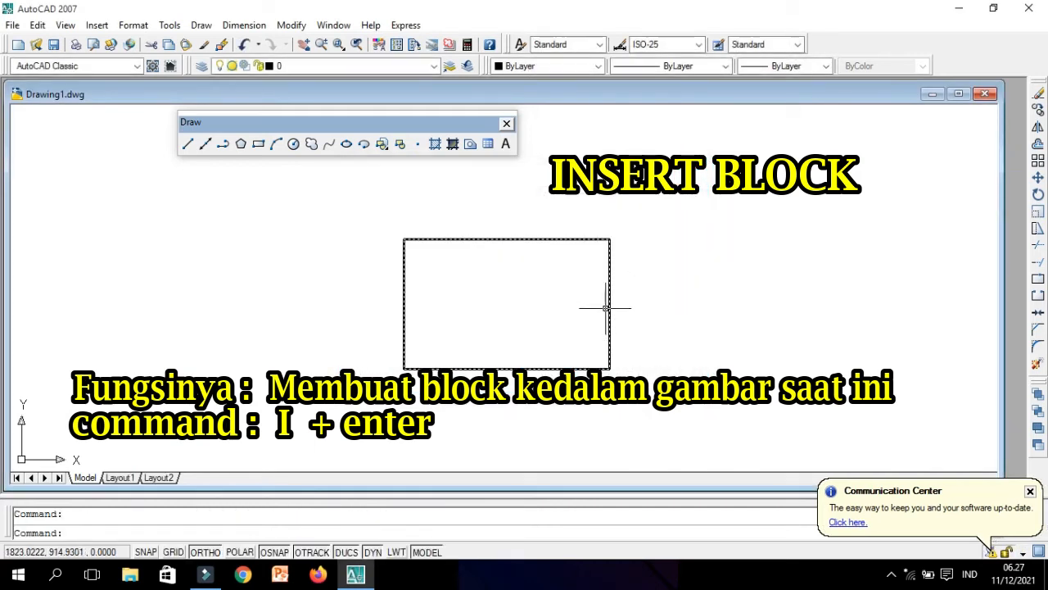
left_click_drag(613, 305, 580, 293)
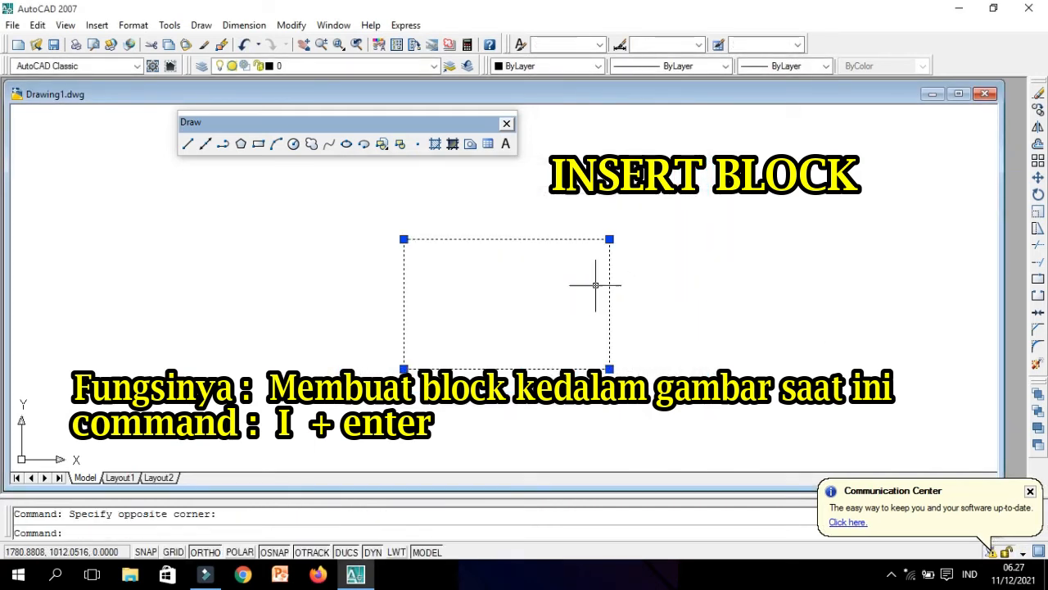
key("Delete")
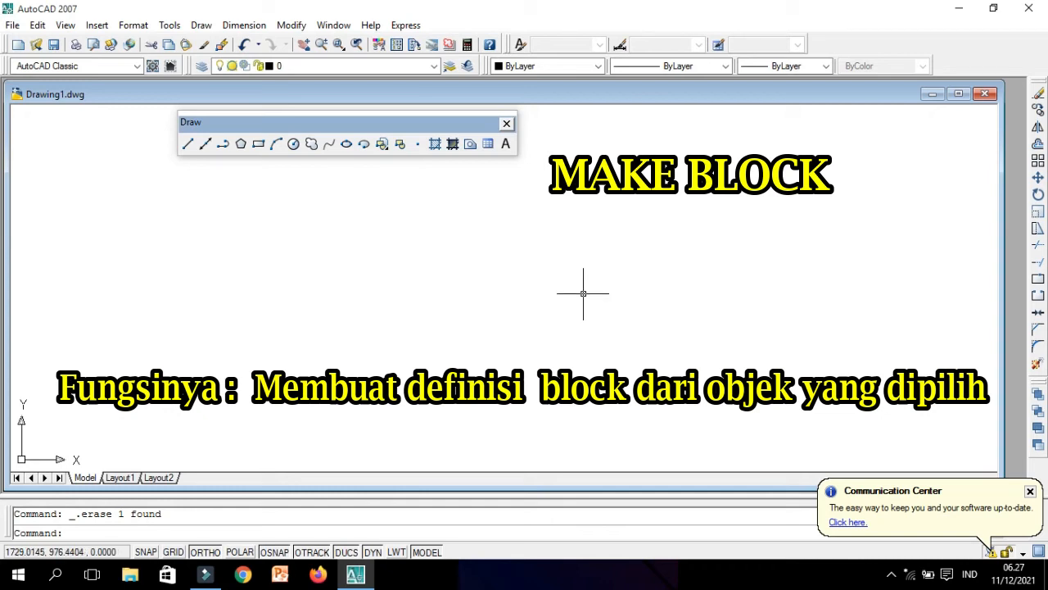
Open the Block Definition dialog, try to accept it without a block name, and close it.
type("b")
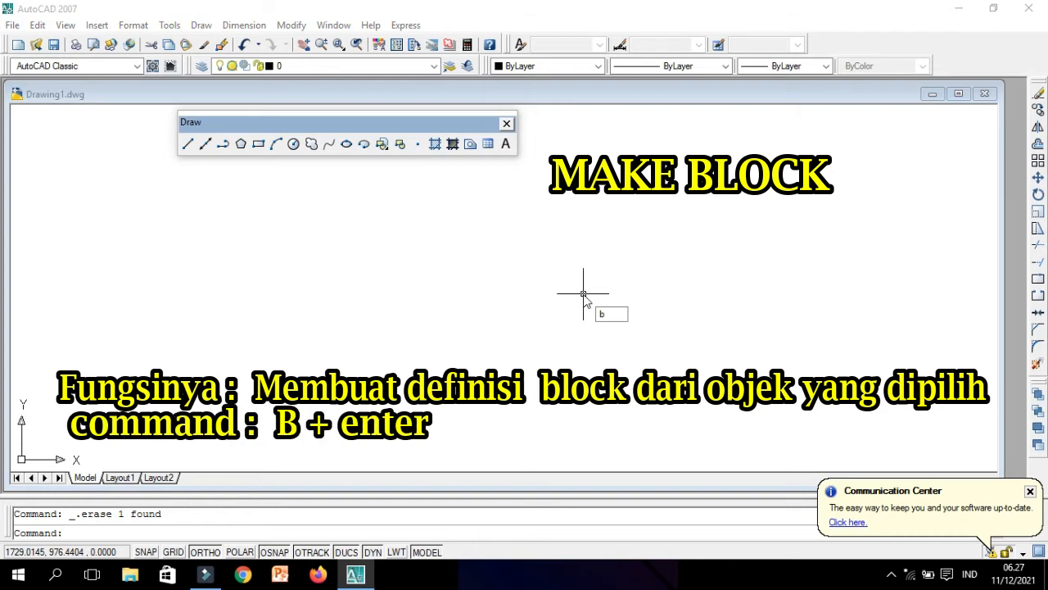
key("Return")
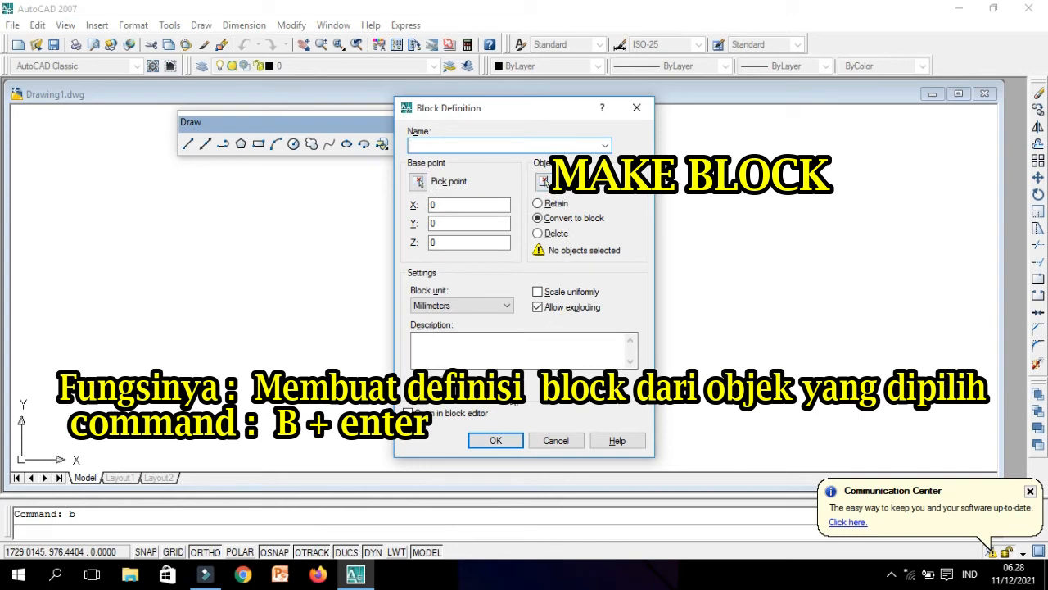
left_click(496, 440)
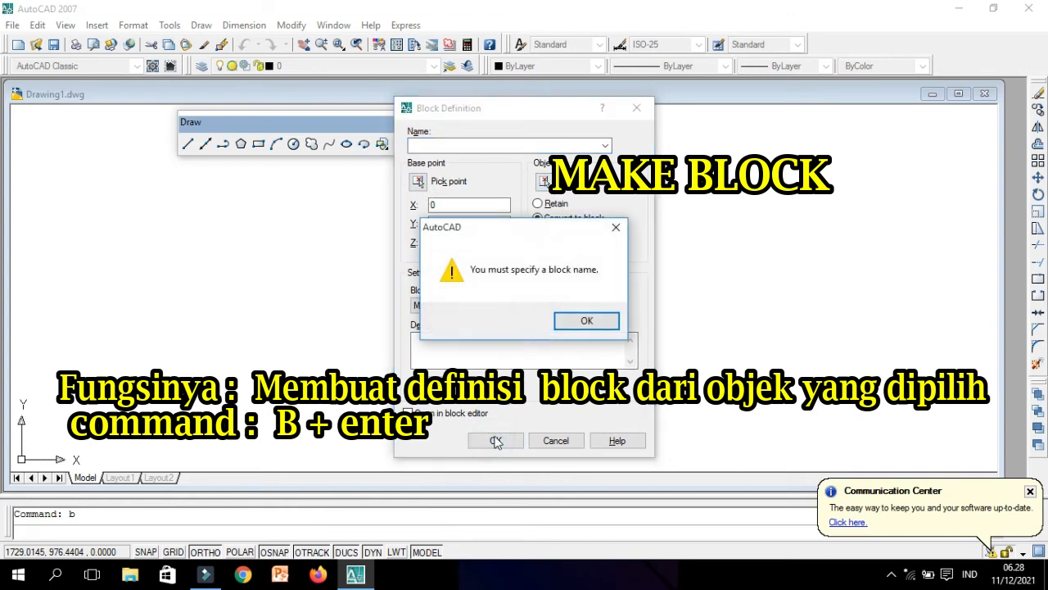
left_click(588, 321)
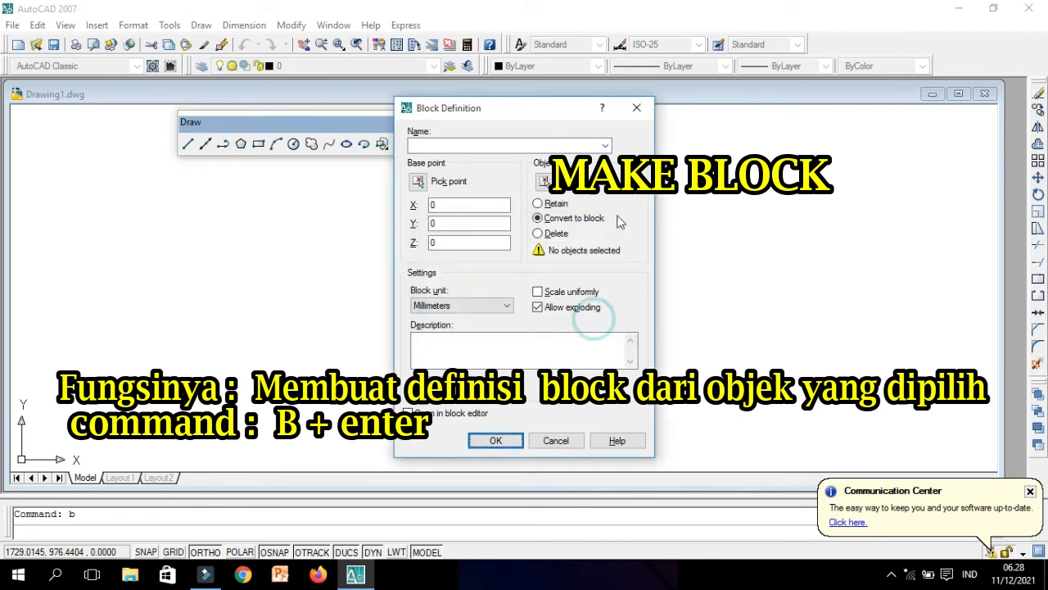
left_click(634, 105)
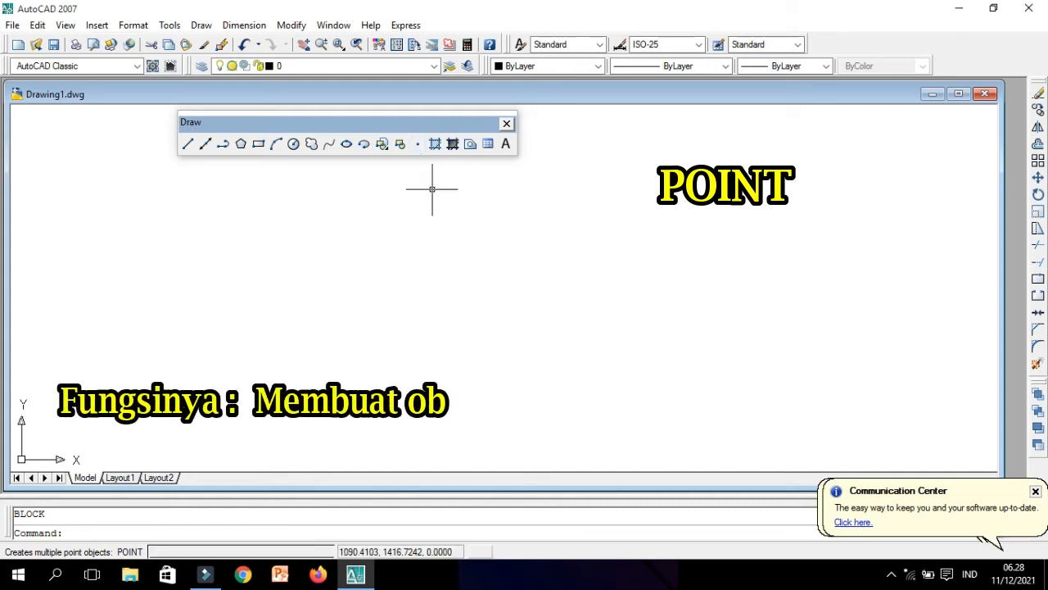
Place a single point in the empty drawing area with the Point command.
type("p")
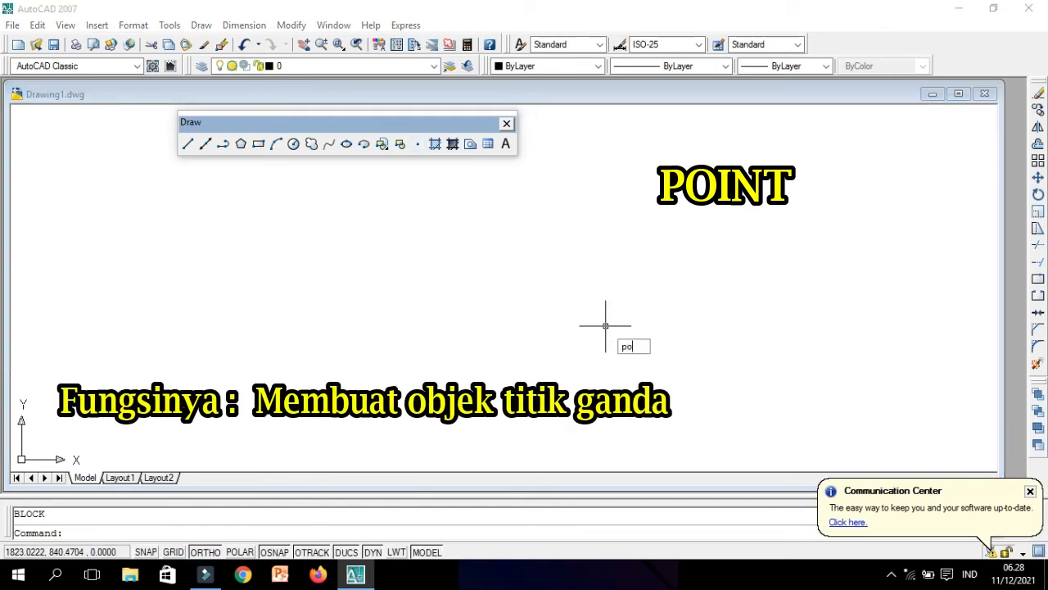
type("o")
key("Return")
left_click(609, 253)
Select the single point and erase it.
left_click(665, 307)
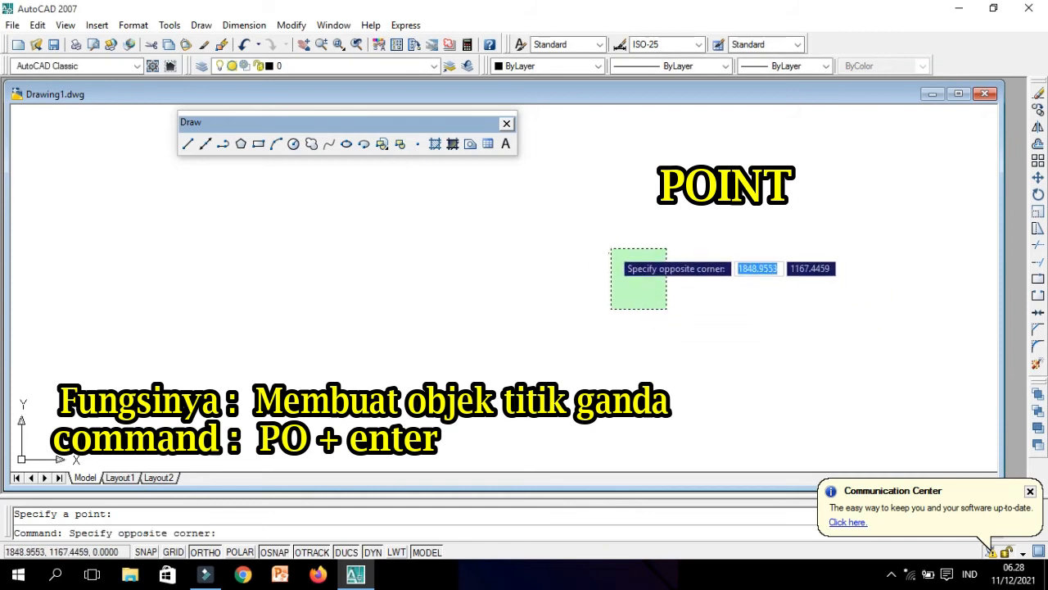
left_click(613, 248)
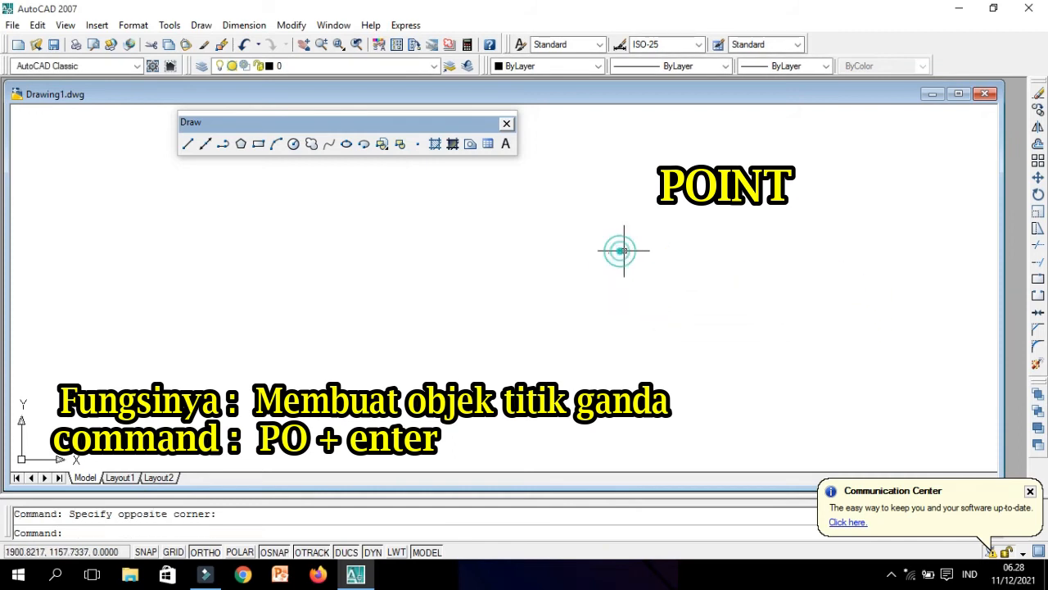
left_click(545, 241)
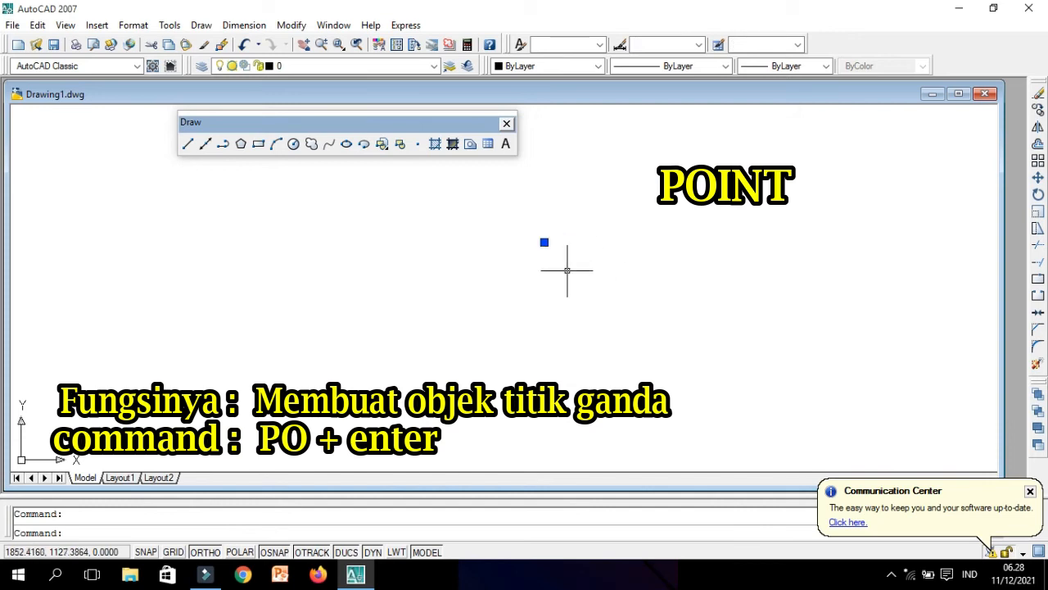
key("Delete")
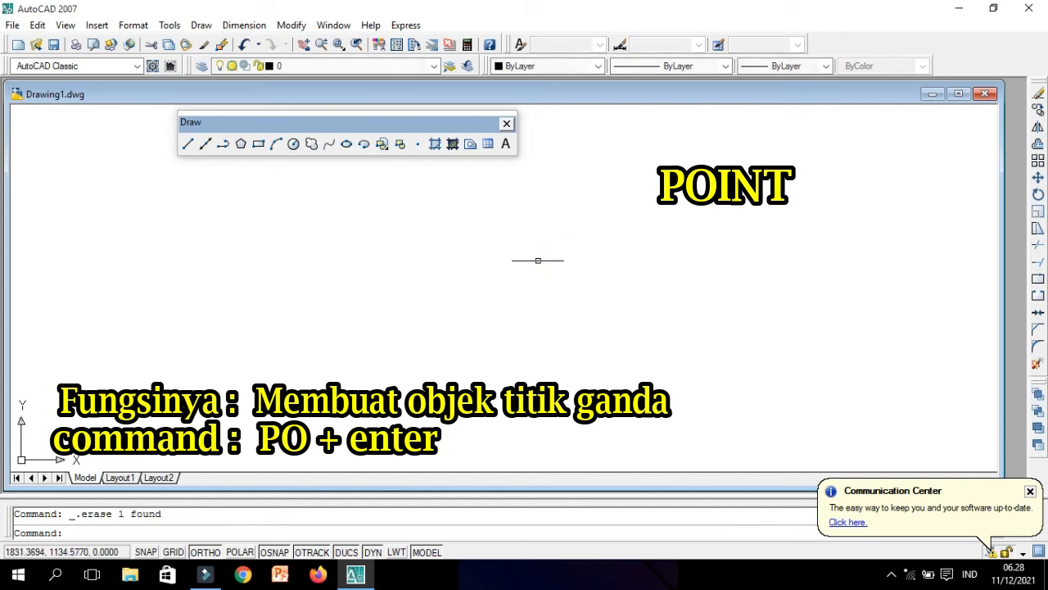
Draw a wide rectangle and place a point at the midpoint of its upper edge with the multiple Point command.
left_click(258, 144)
left_click(532, 264)
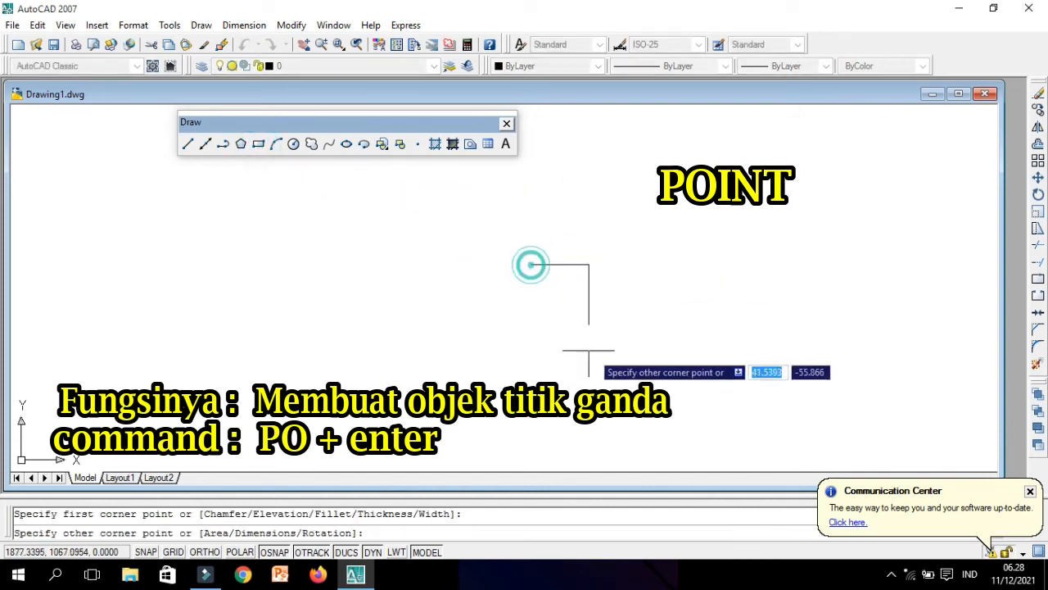
left_click(702, 336)
left_click(418, 144)
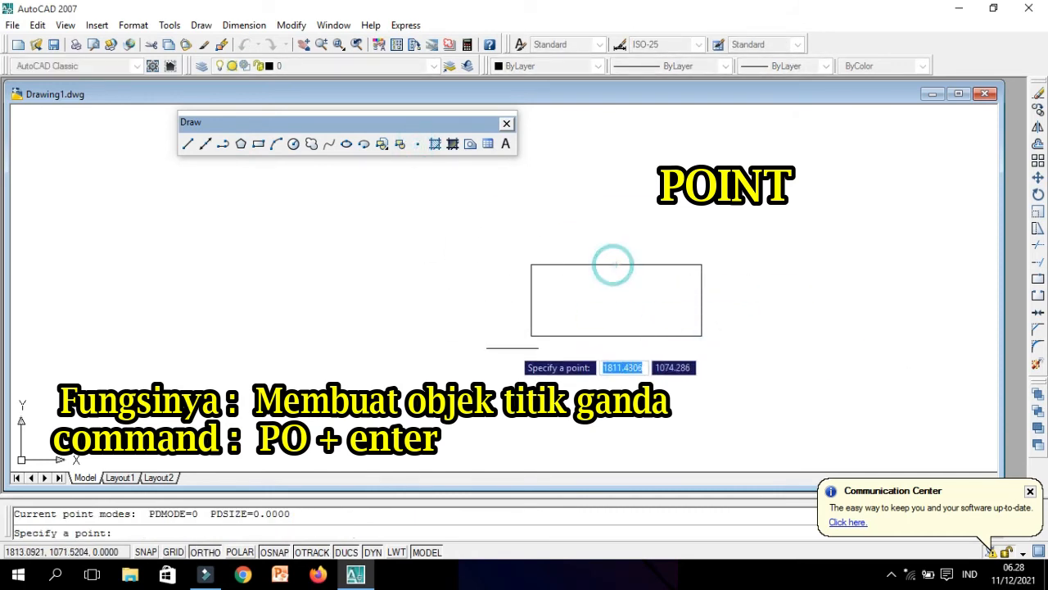
key("Escape")
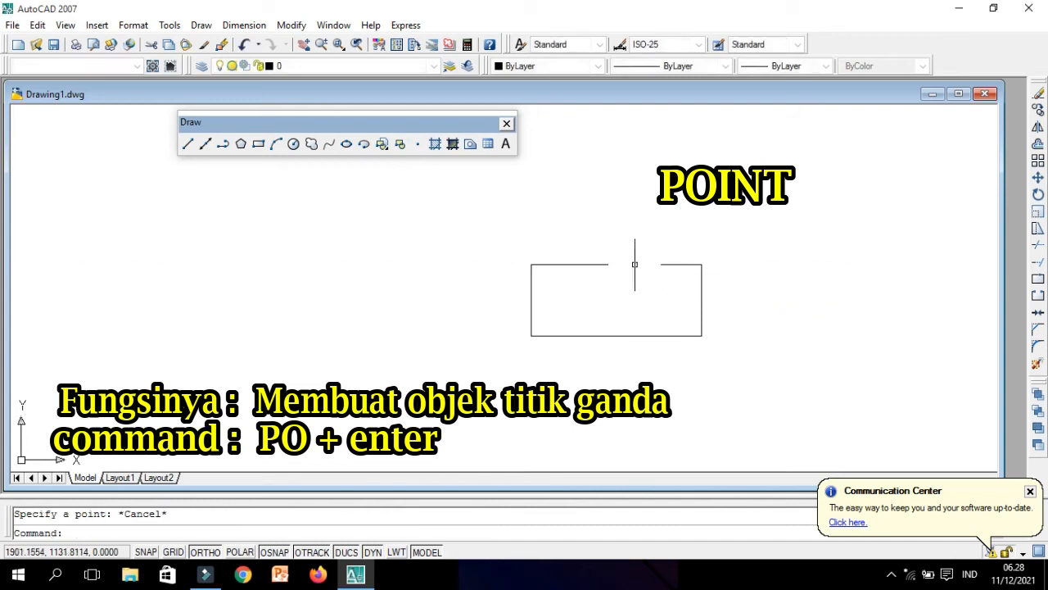
Erase the rectangle, and draw a narrower, taller rectangle enclosing the remaining point.
left_click(617, 262)
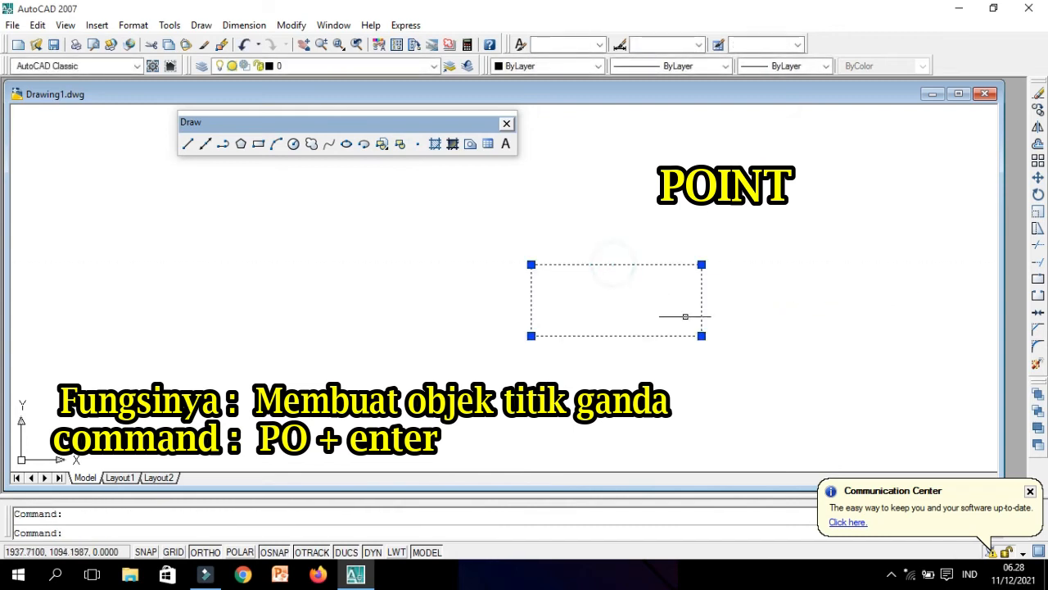
key("Delete")
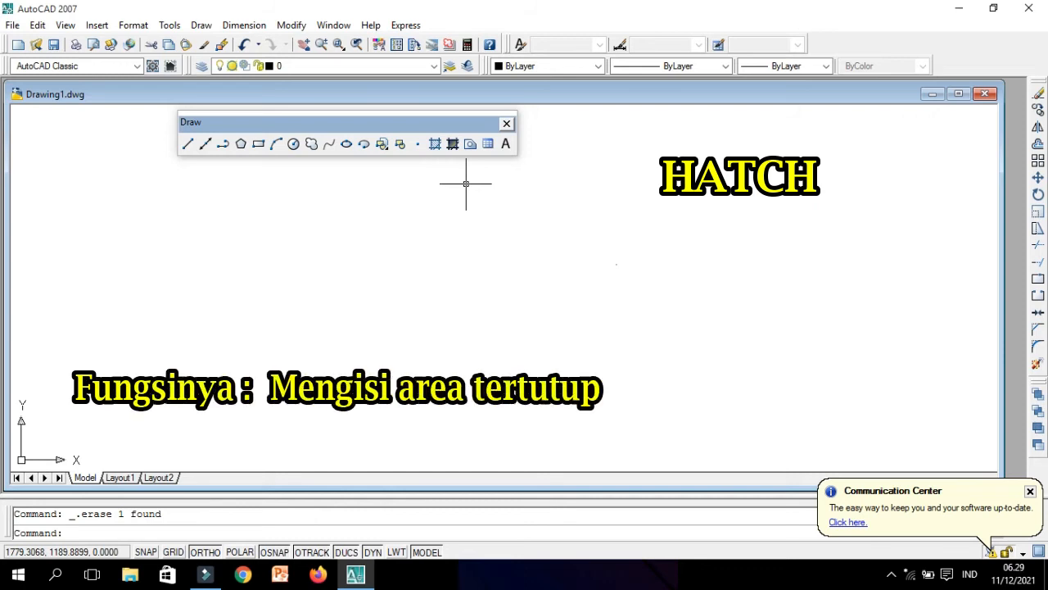
left_click(523, 246)
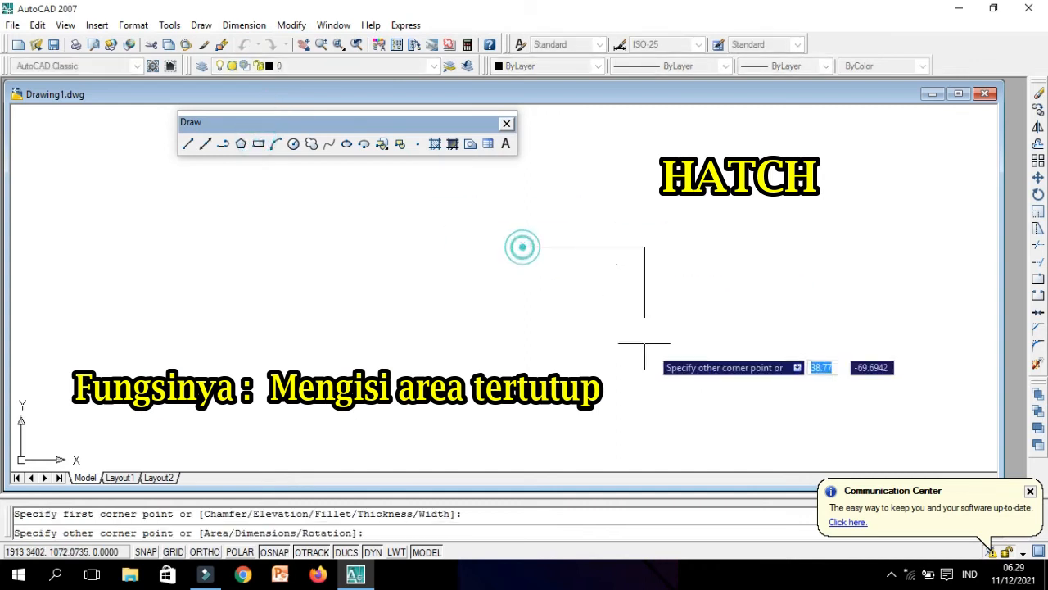
left_click(652, 347)
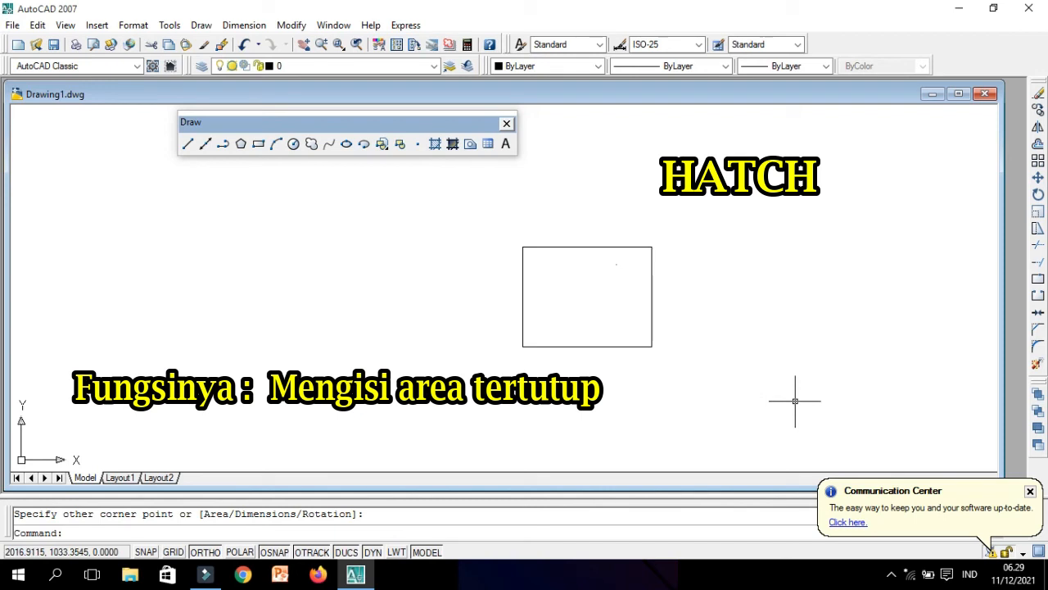
Start the Hatch command and choose the predefined SOLID pattern from the pattern palette.
type("h")
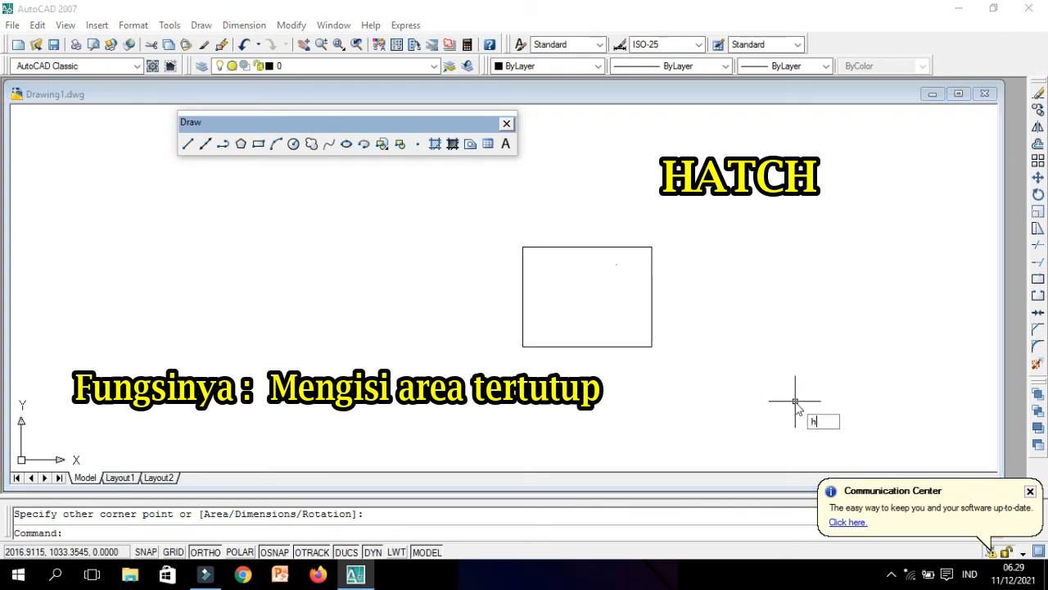
key("Return")
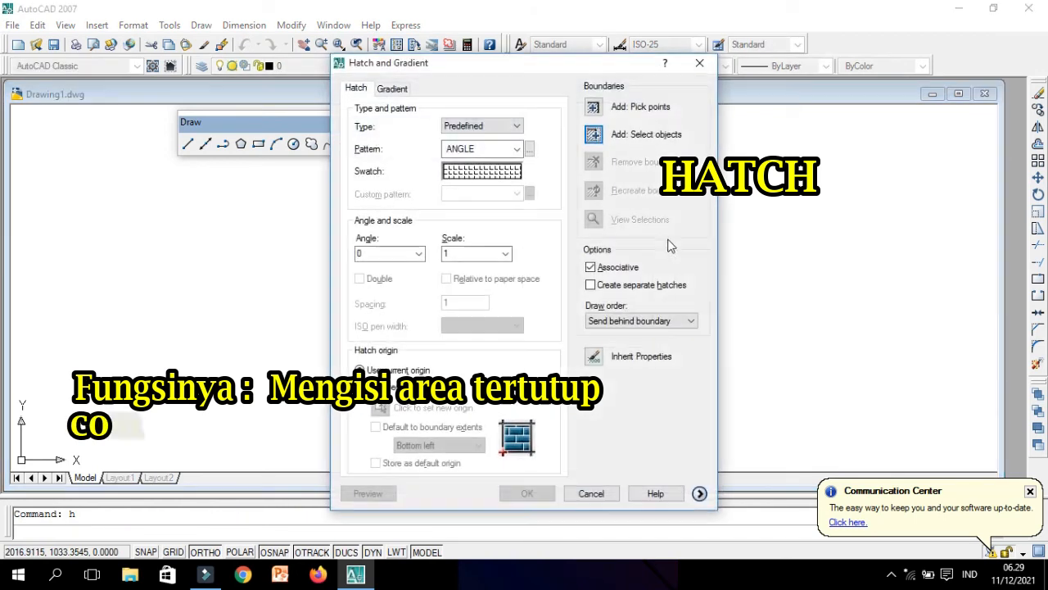
left_click(516, 150)
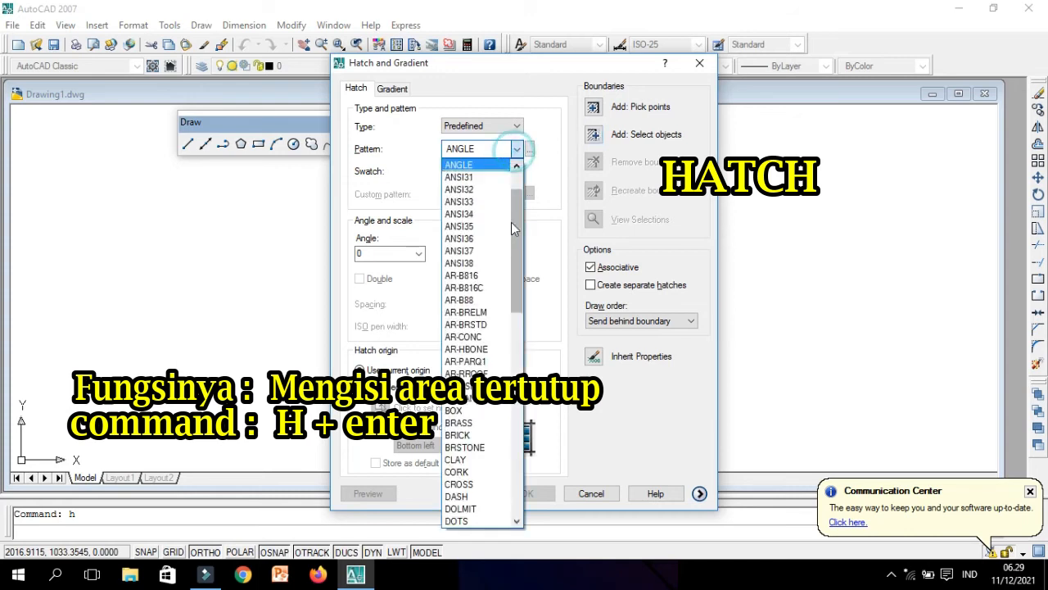
left_click(562, 176)
left_click(530, 148)
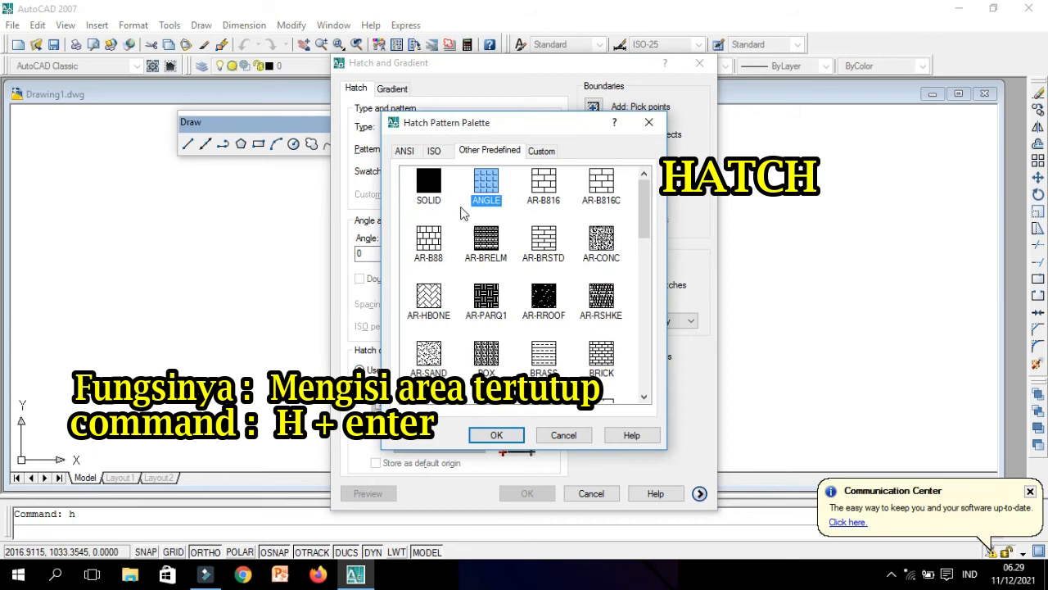
left_click(429, 195)
left_click(496, 434)
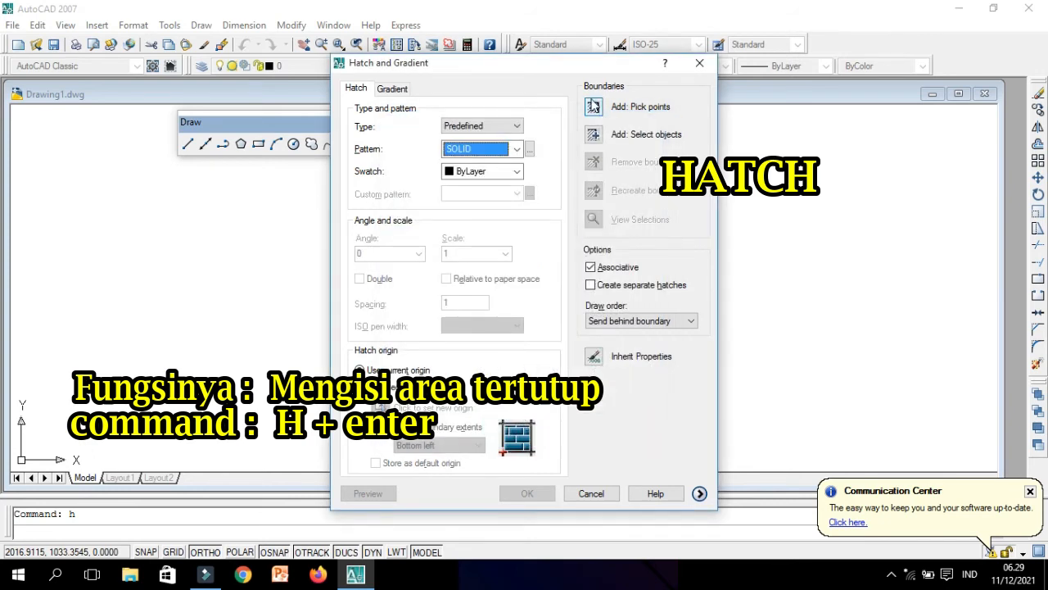
Define the hatch boundary by picking a point inside the rectangle and selecting the rectangle, and apply the solid hatch.
left_click(594, 106)
left_click(601, 319)
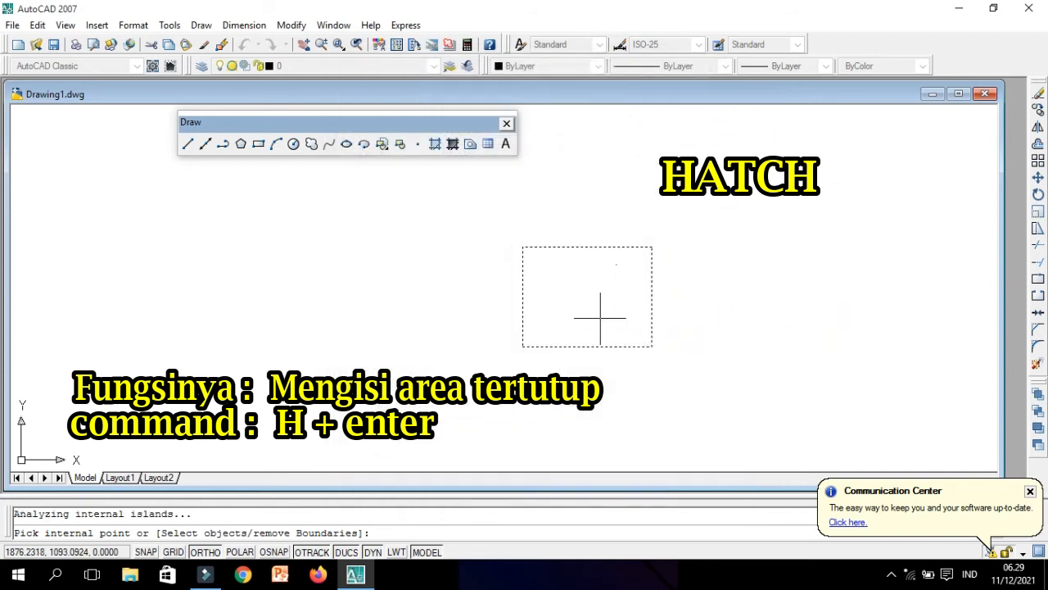
key("Return")
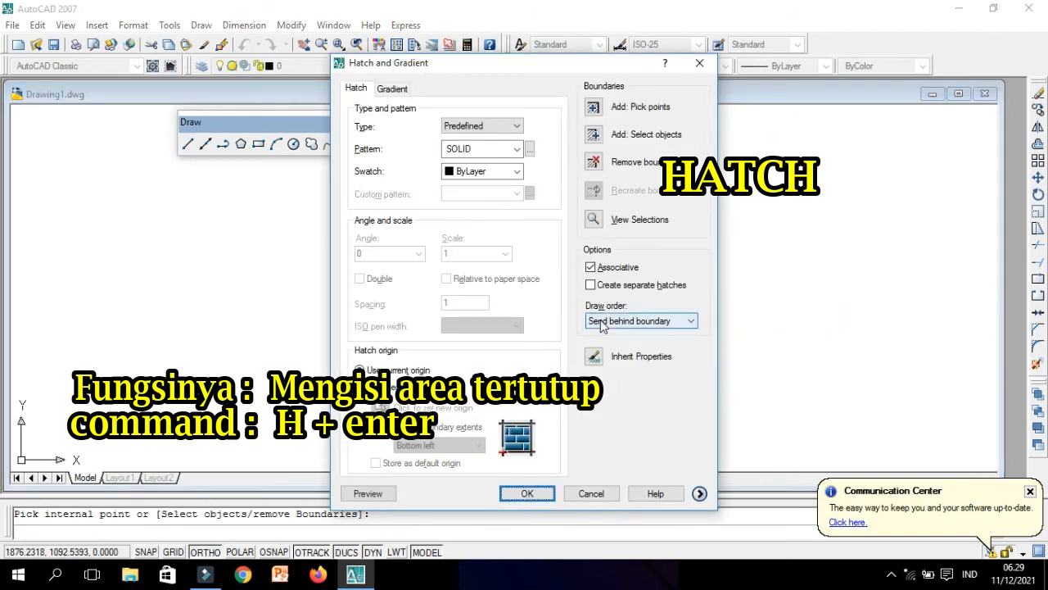
left_click(595, 135)
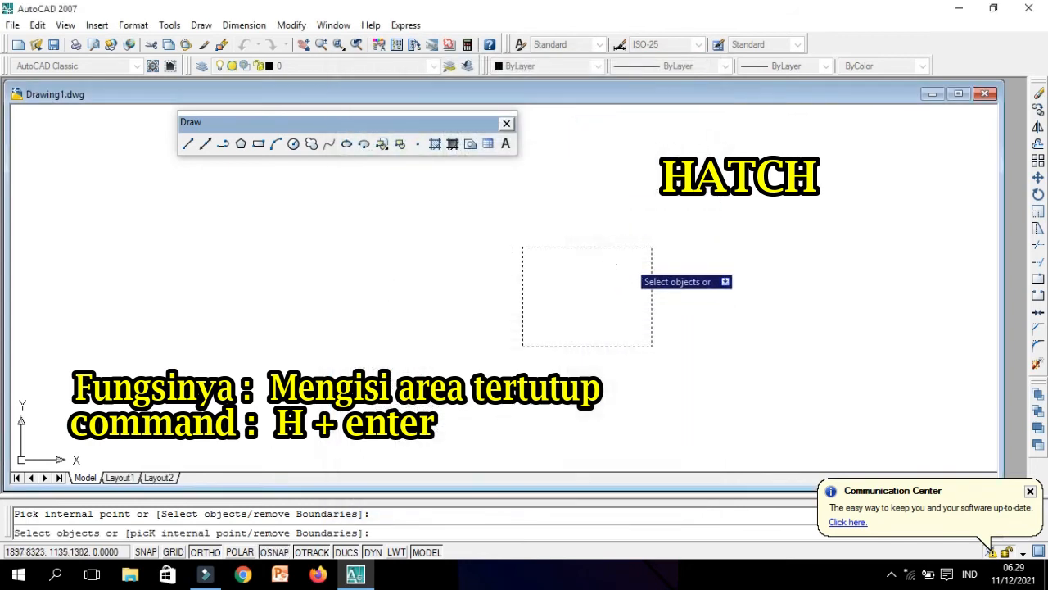
left_click(651, 275)
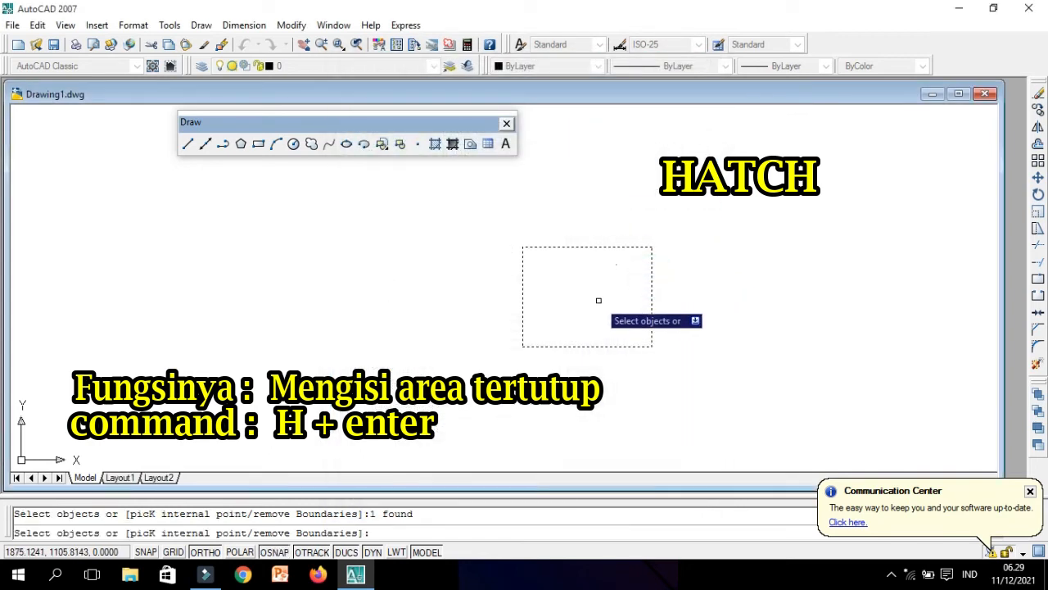
key("Return")
left_click(542, 492)
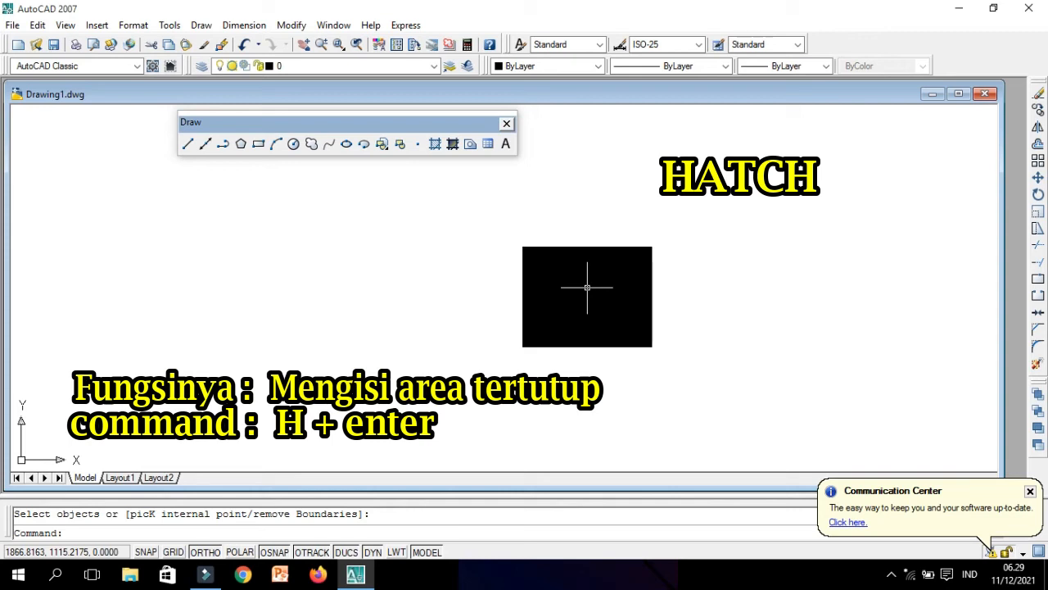
Repeat the Hatch command with the SOLID pattern and set the swatch colour to Red.
right_click(629, 311)
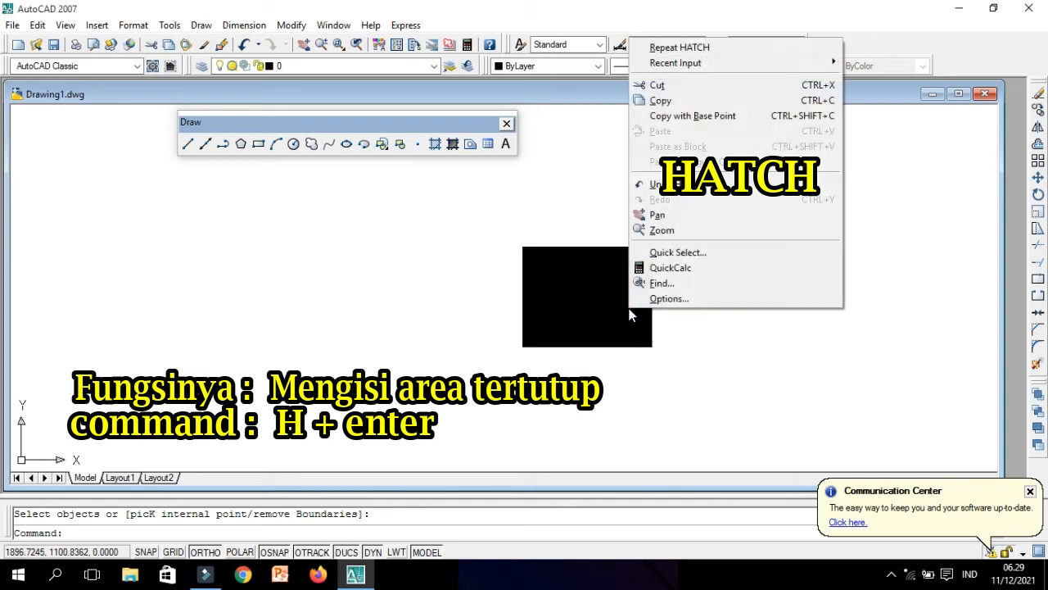
left_click(692, 49)
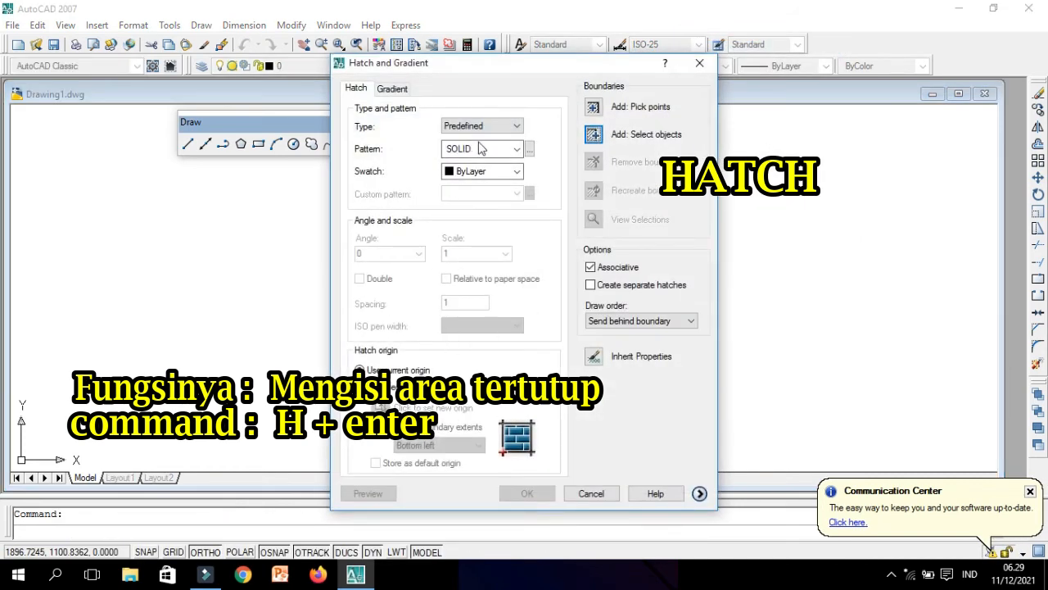
left_click(504, 171)
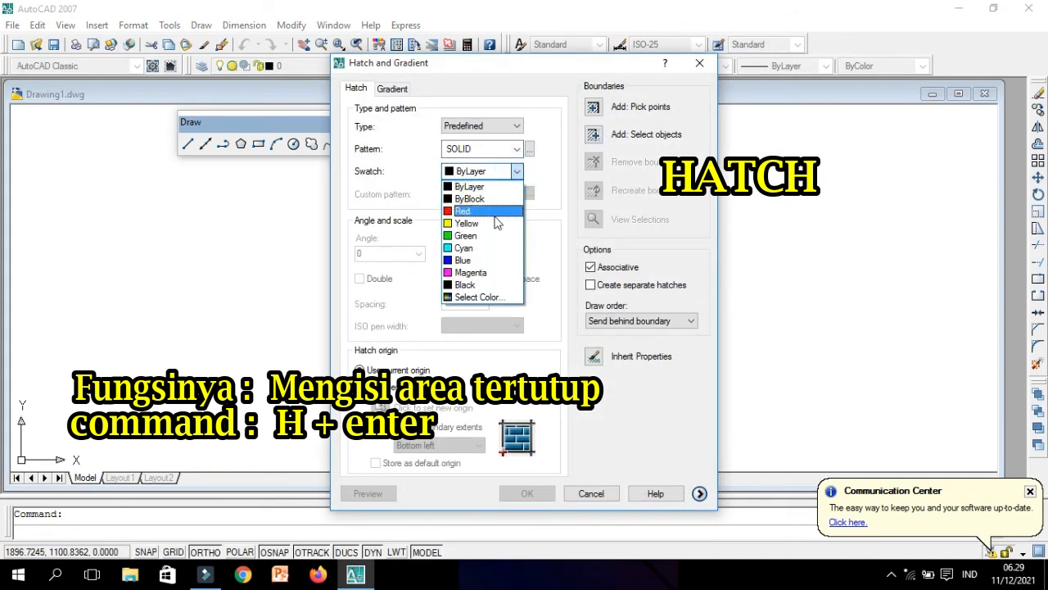
left_click(490, 211)
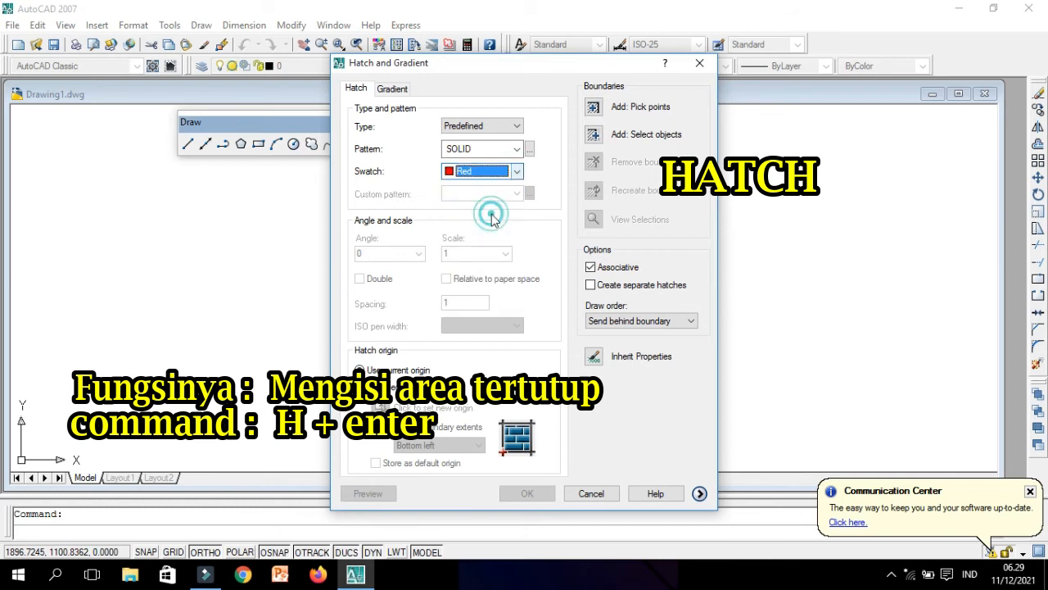
Define the hatch boundary by an internal point and the rectangle itself, and apply the red solid fill.
left_click(599, 115)
left_click(573, 278)
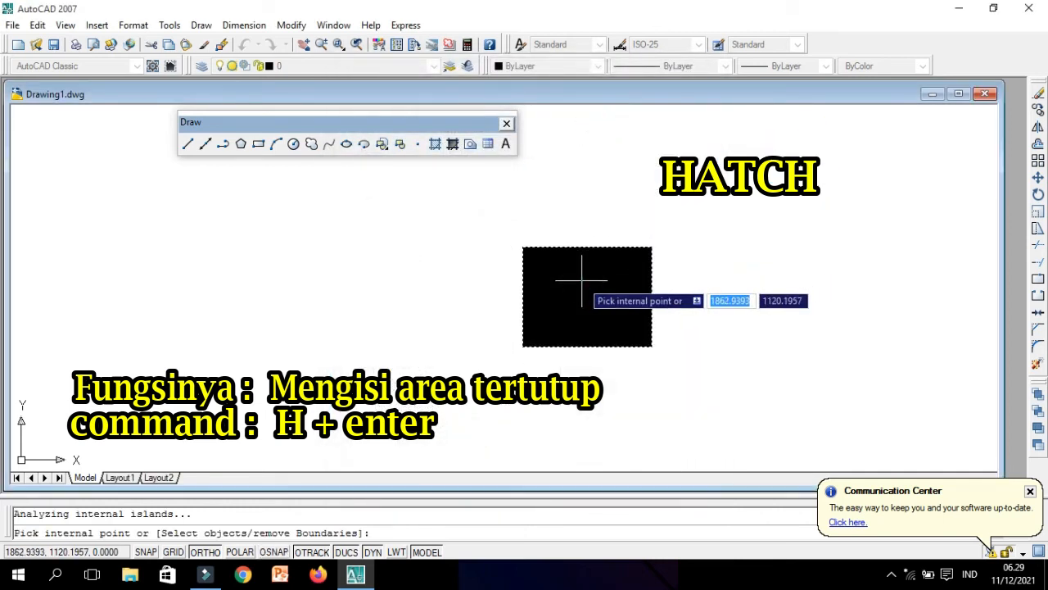
key("Return")
left_click(600, 135)
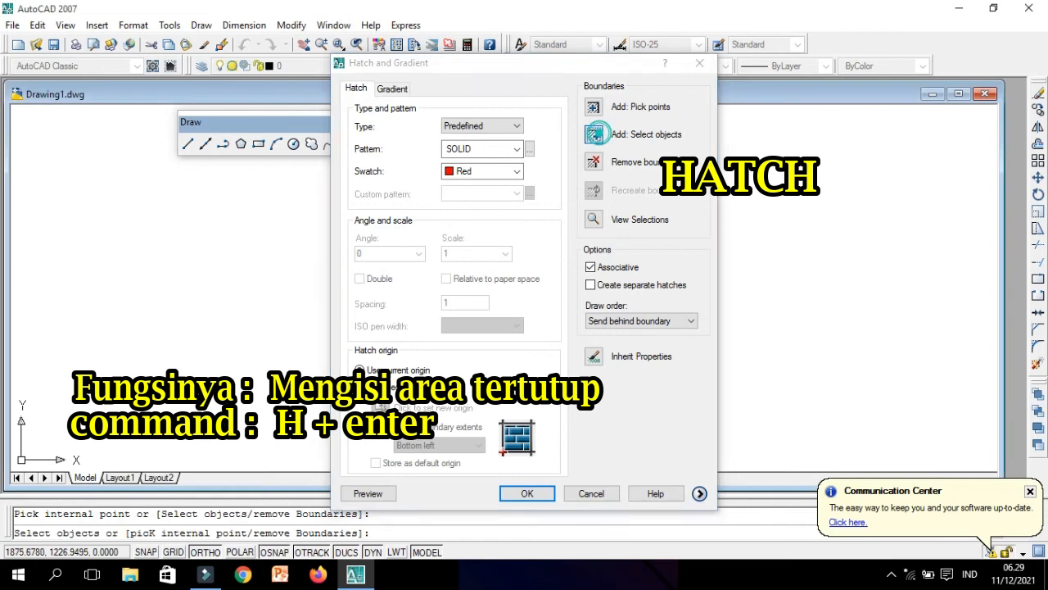
left_click(652, 324)
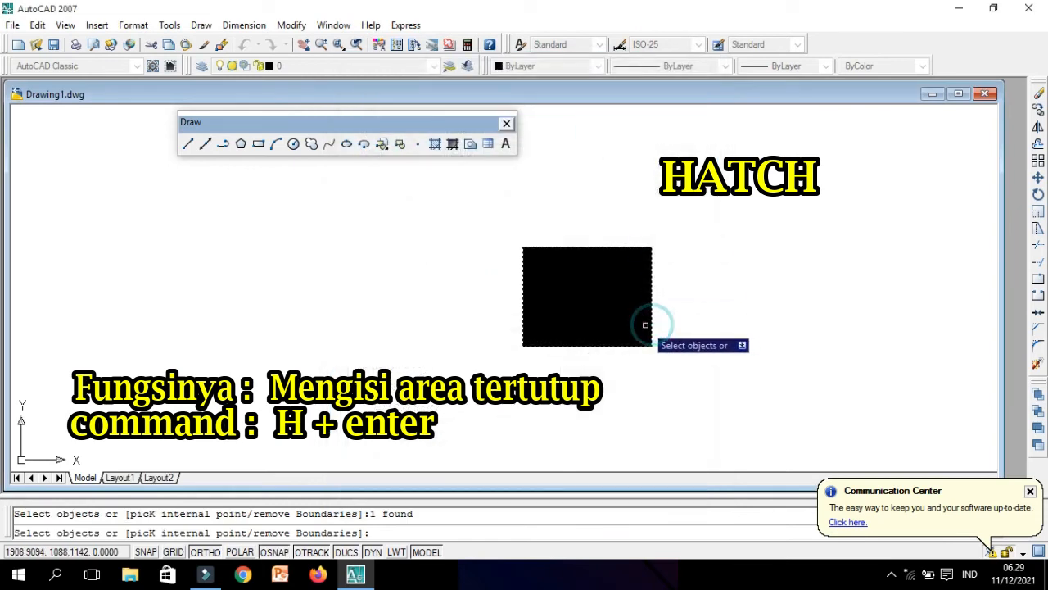
key("Return")
left_click(527, 493)
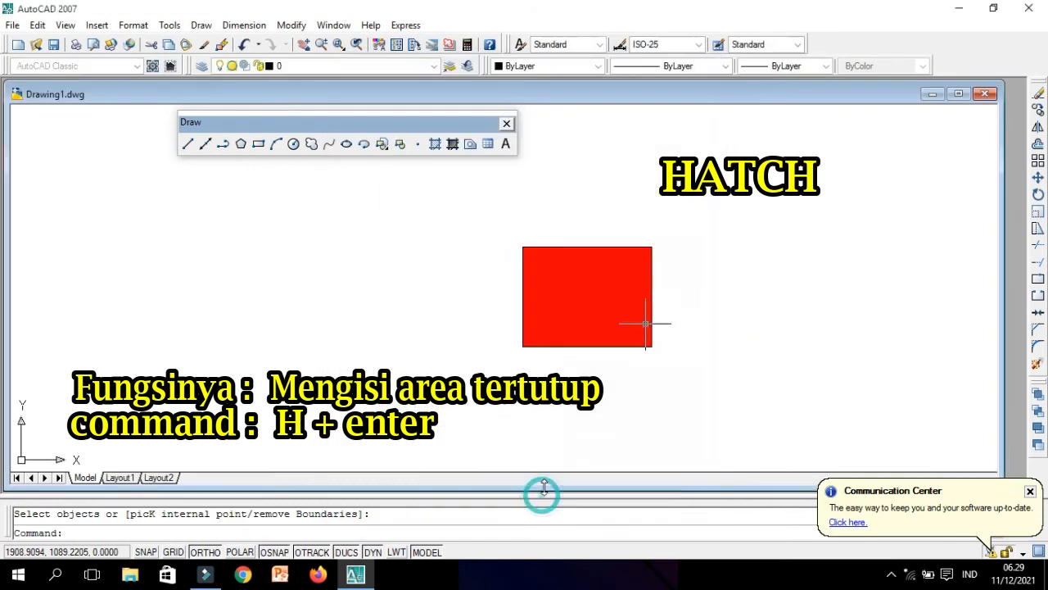
Erase the filled rectangle together with everything inside it.
left_click(686, 376)
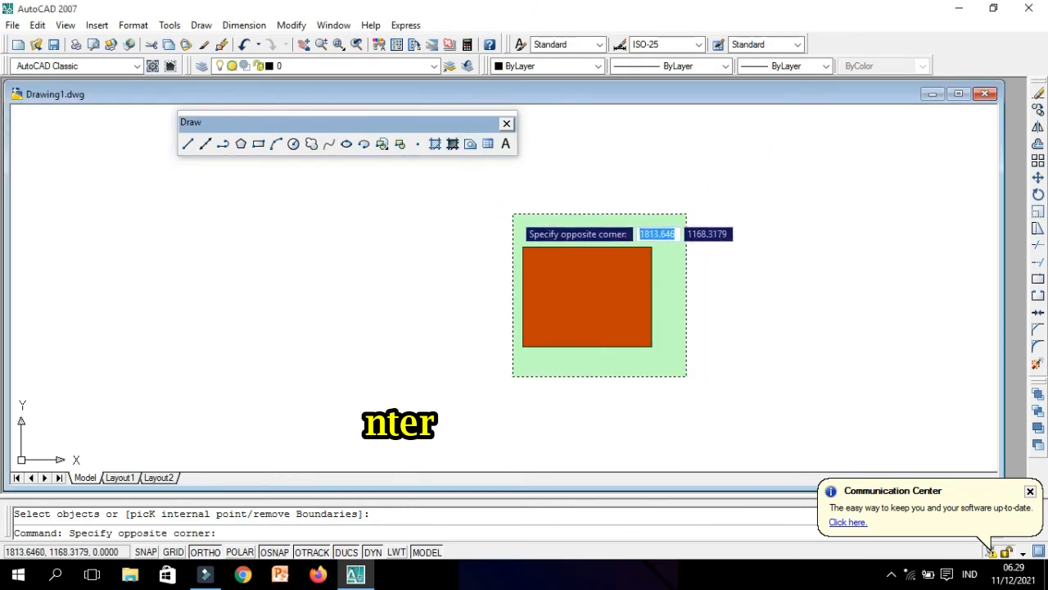
left_click(515, 210)
key("Delete")
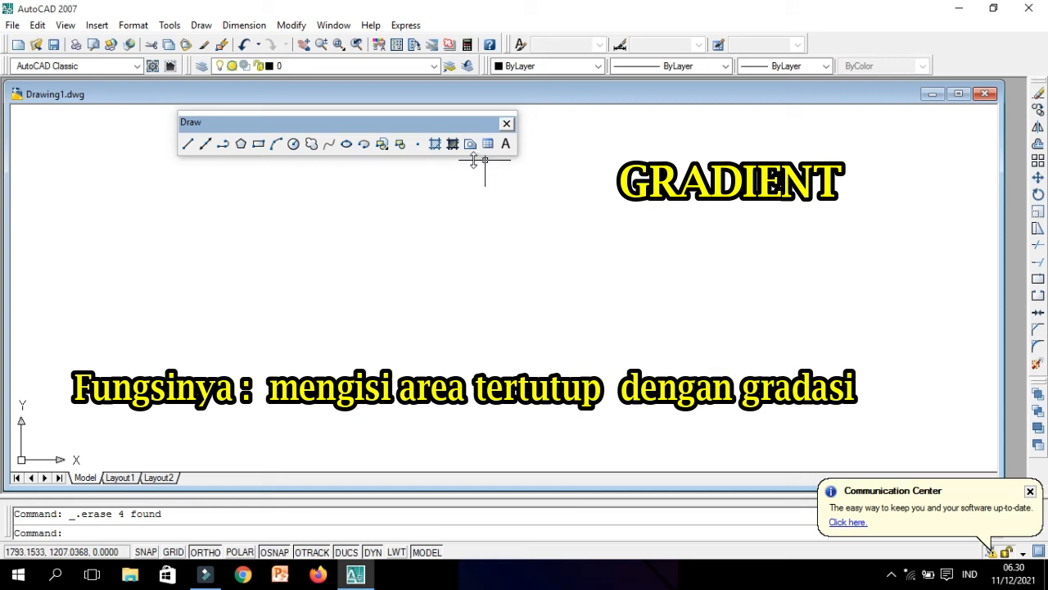
type("grad")
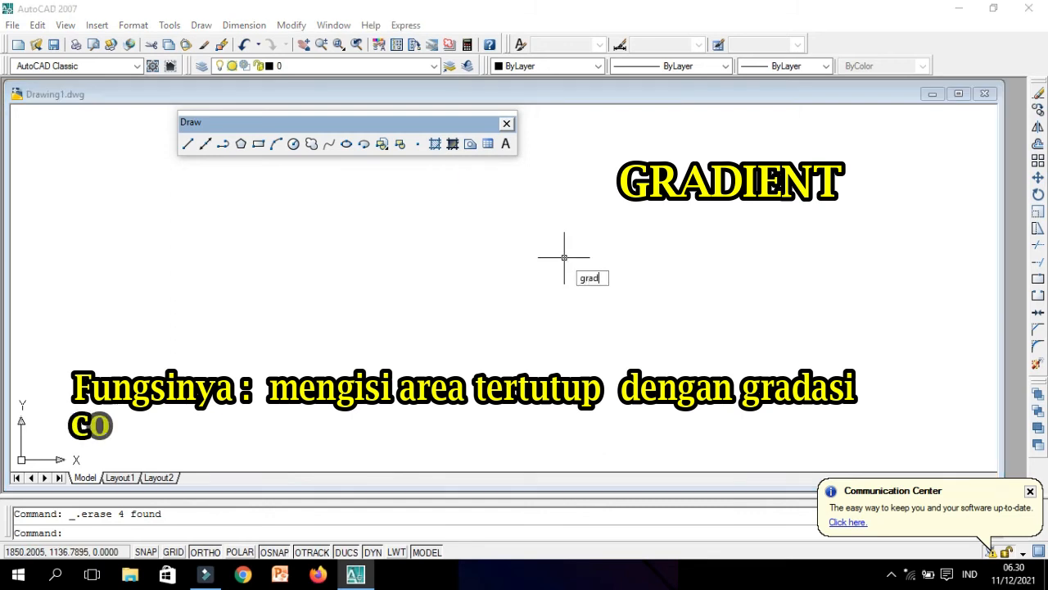
type("ient")
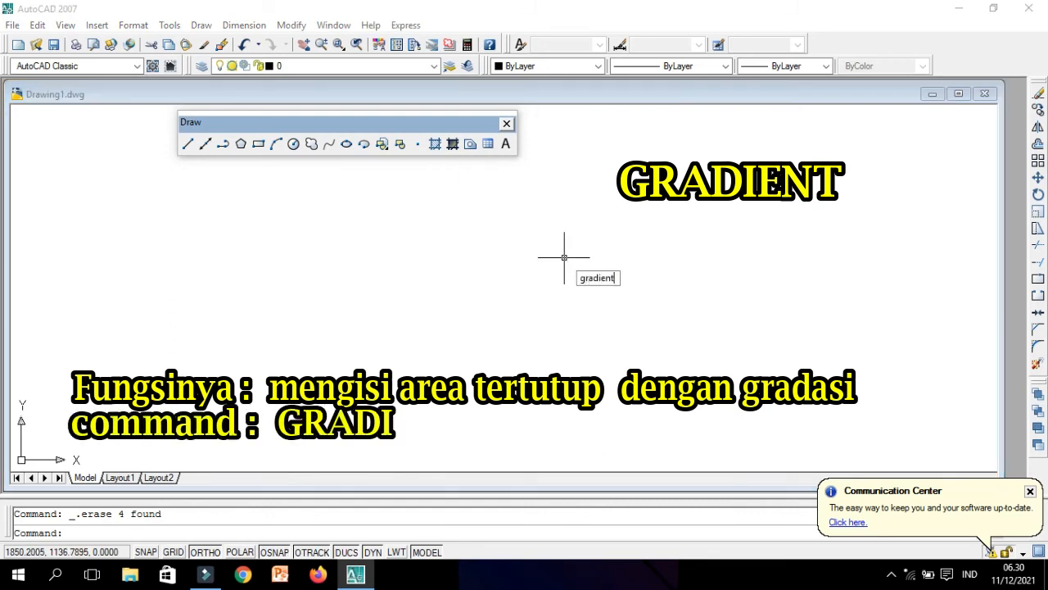
key("Return")
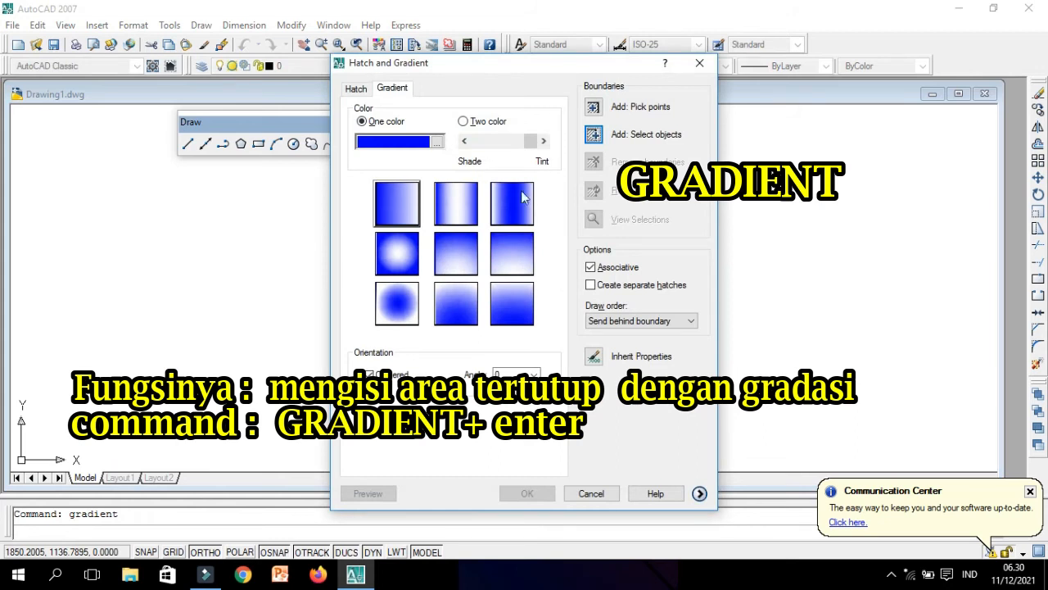
left_click(699, 63)
Draw a nearly square rectangle in the empty drawing with the Rectangle command.
left_click(258, 144)
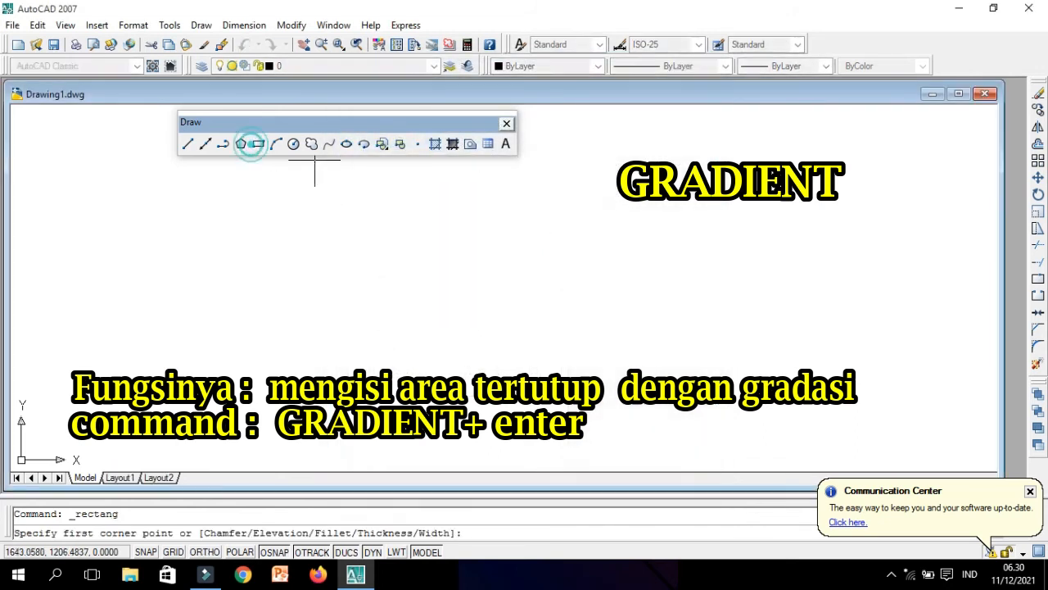
left_click(425, 201)
left_click(550, 322)
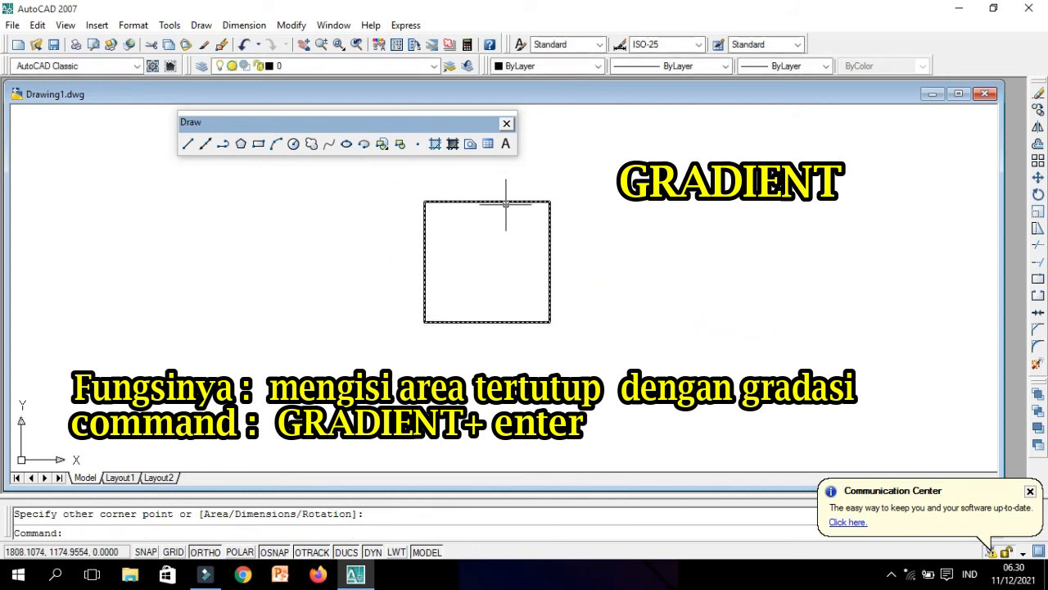
Fill the rectangle with the one-color blue linear gradient, bounding it by an internal point and the rectangle object.
left_click(452, 144)
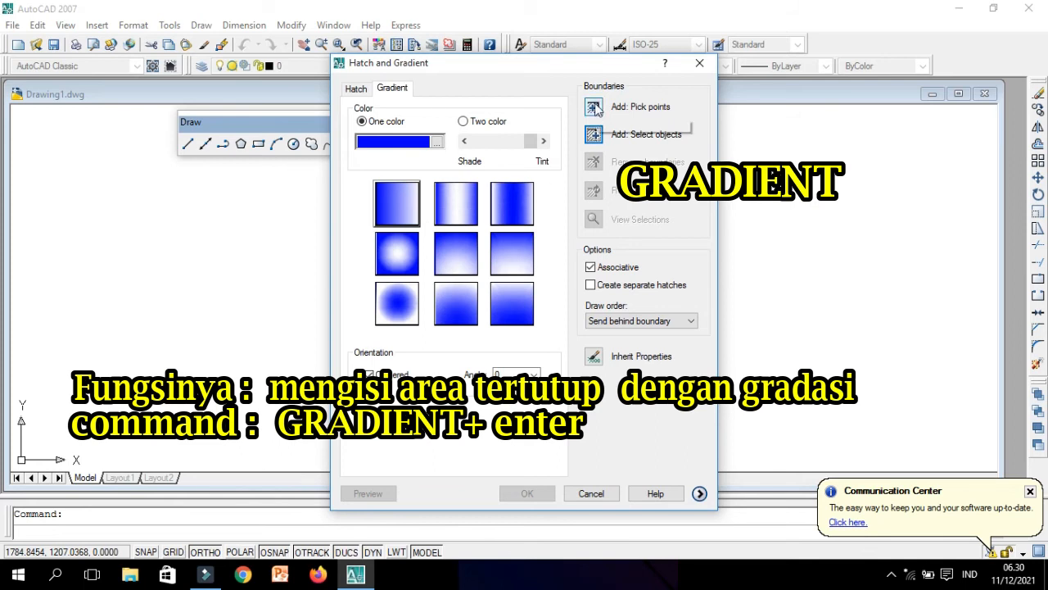
left_click(593, 107)
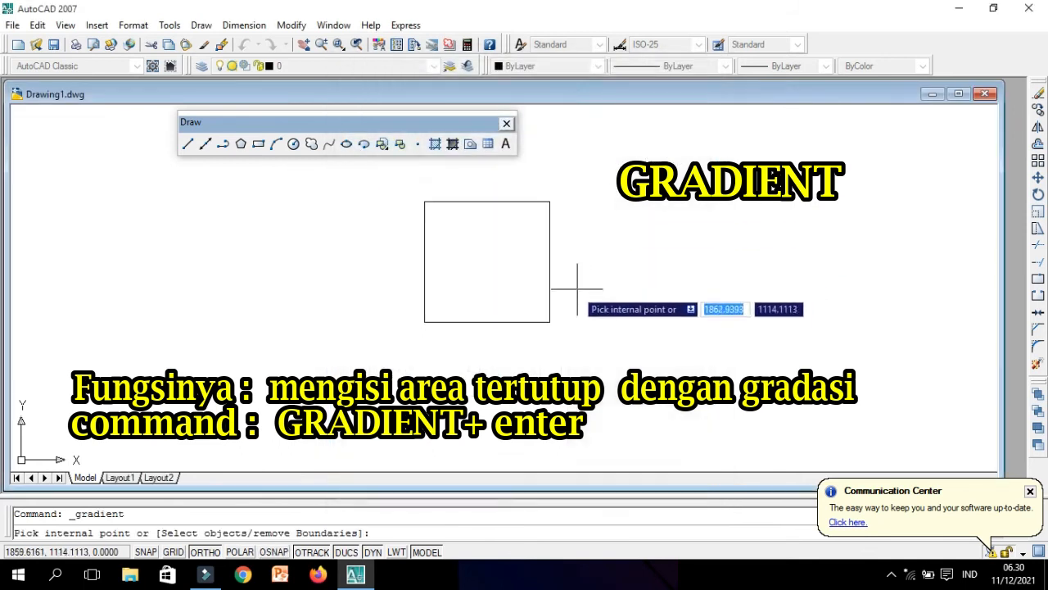
left_click(521, 282)
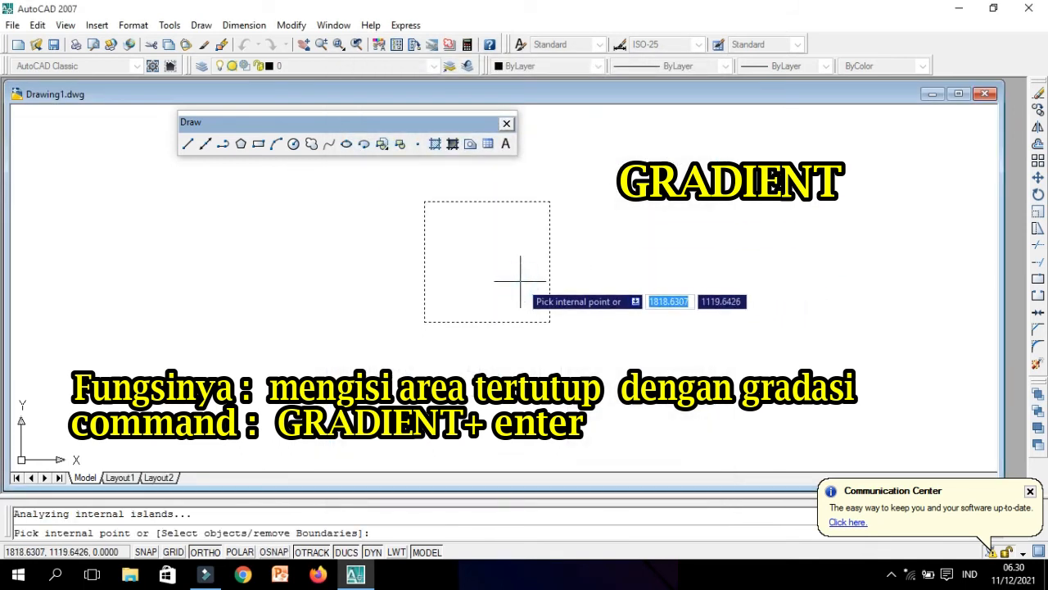
key("Return")
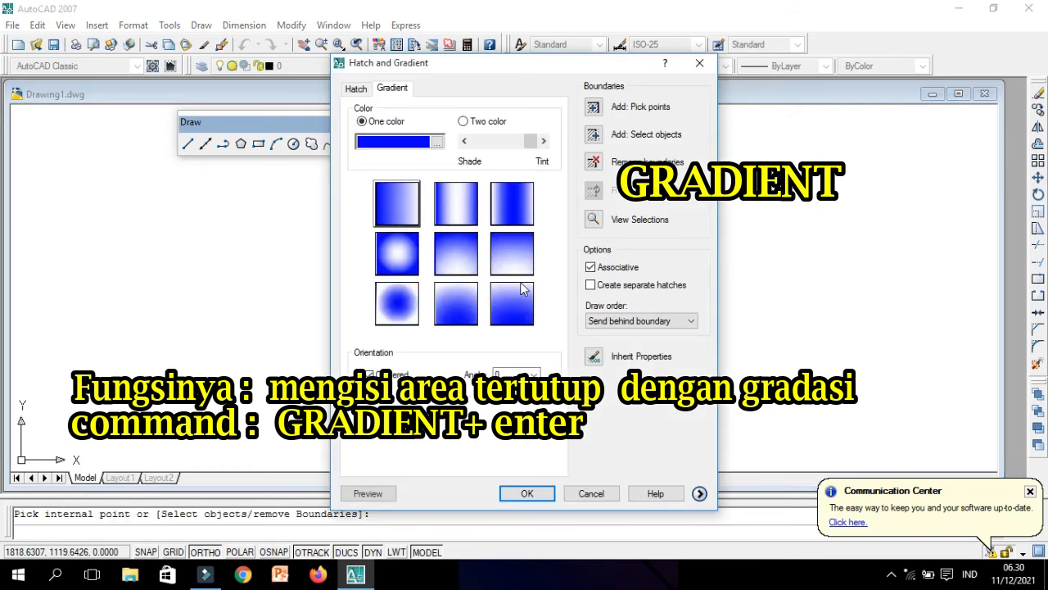
left_click(595, 136)
left_click(549, 303)
key("Return")
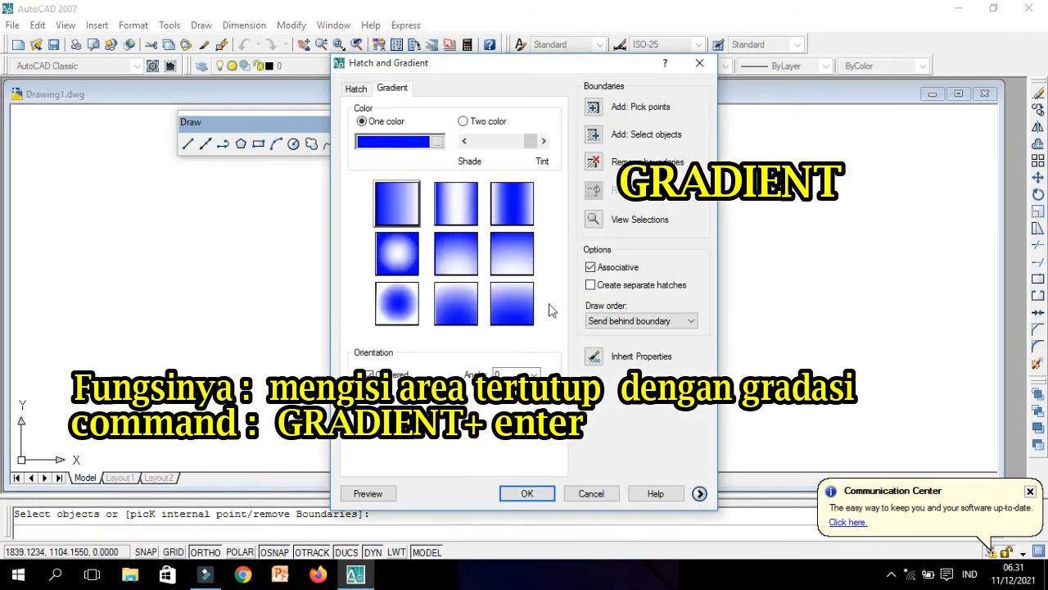
left_click(528, 493)
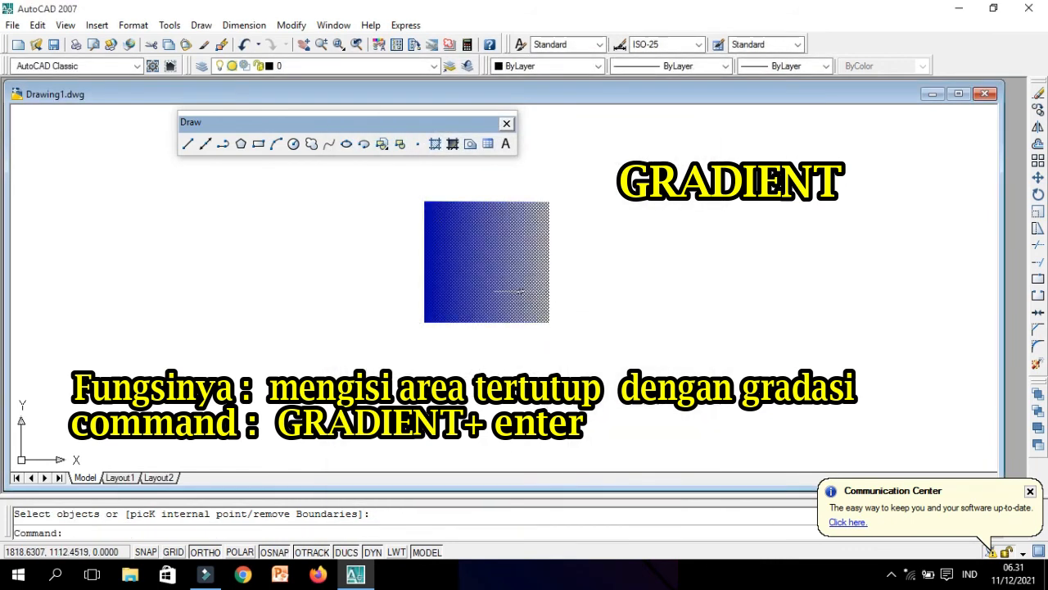
Erase the rectangle and its gradient fill.
left_click(610, 371)
left_click(352, 194)
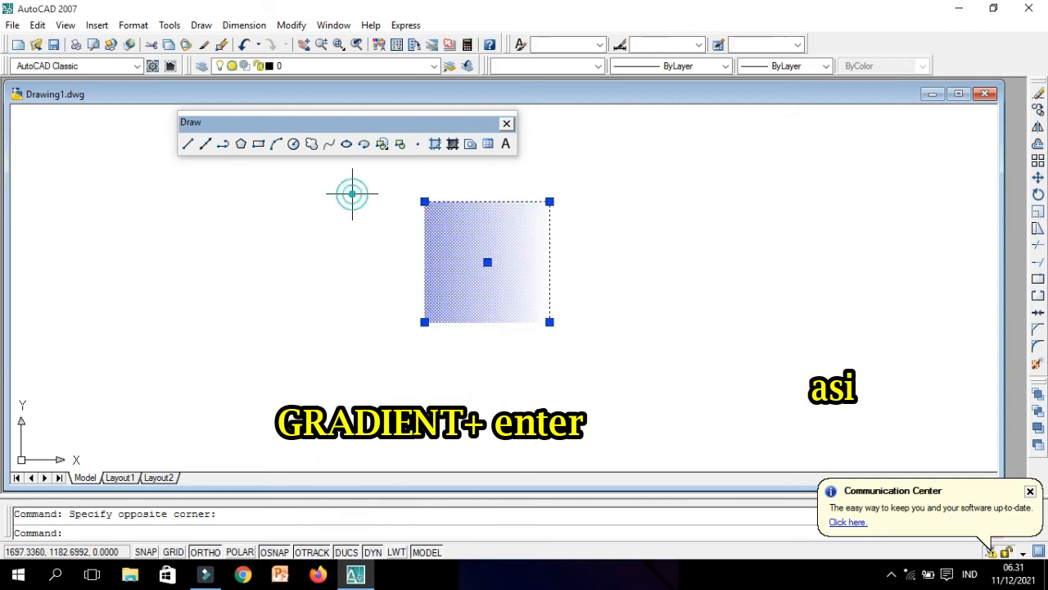
key("Delete")
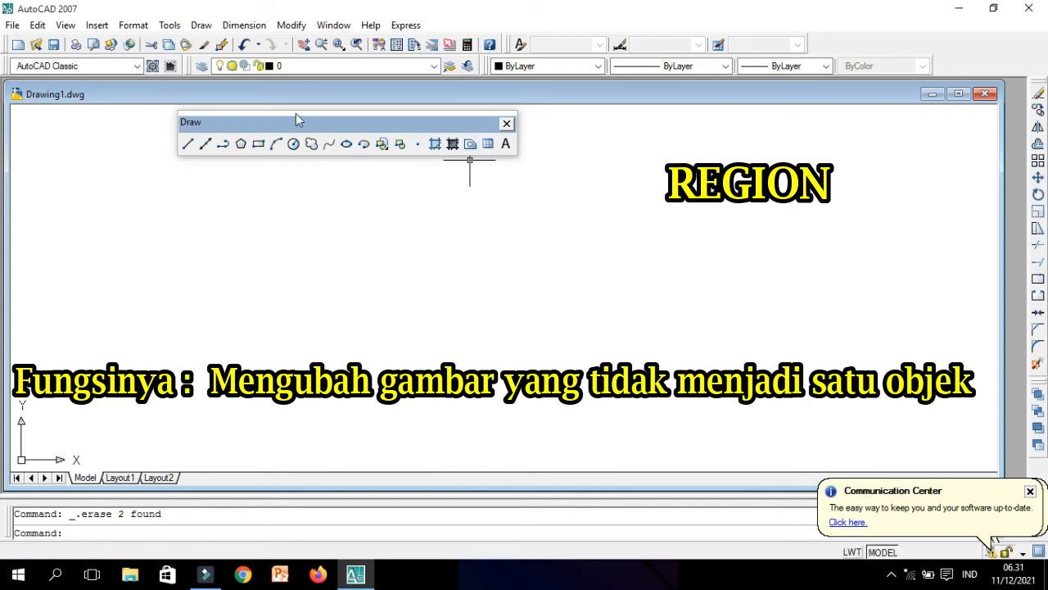
Draw a closed, wide rectangular outline from four separate orthogonal lines with the Line command.
left_click(188, 143)
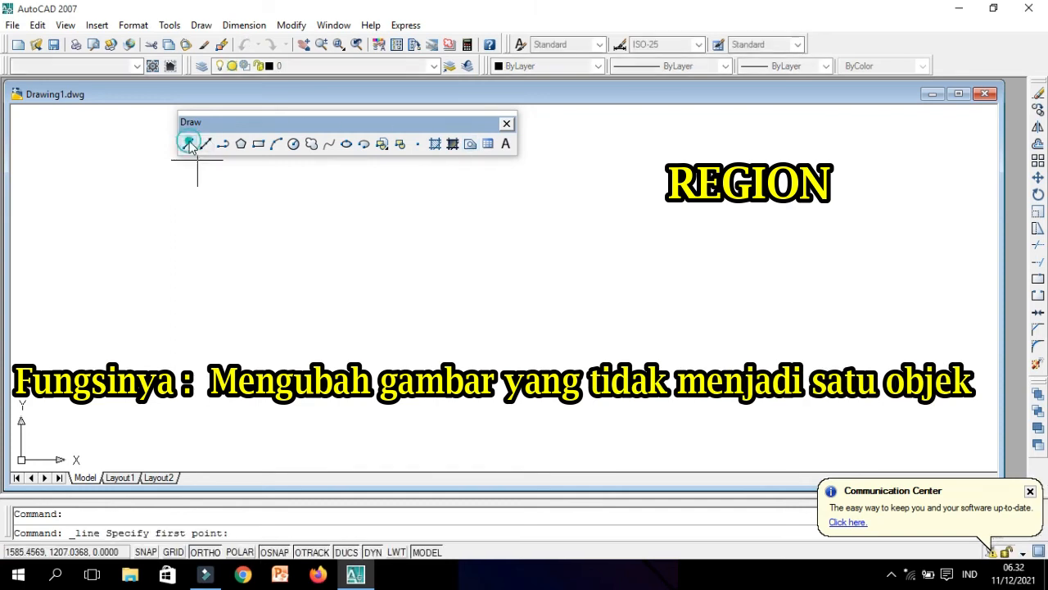
left_click(490, 203)
left_click(490, 367)
left_click(764, 363)
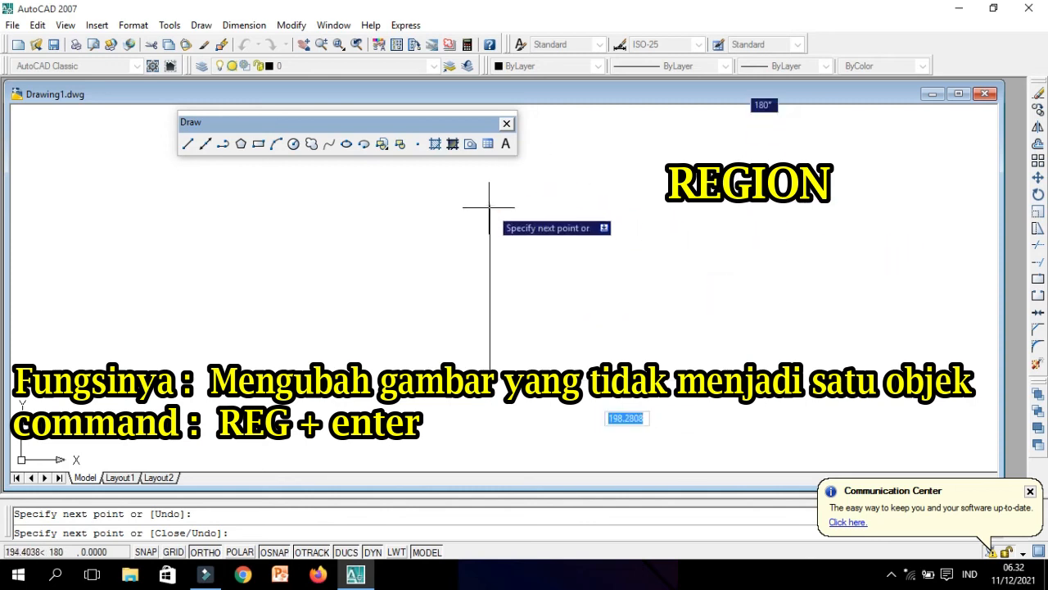
left_click(764, 206)
left_click(489, 206)
key("Escape")
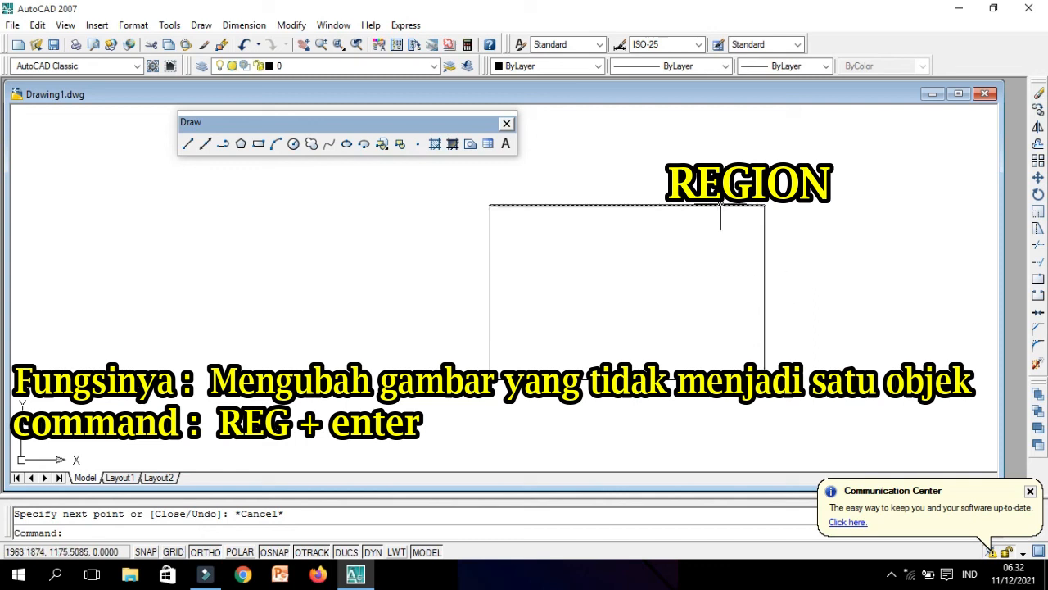
Convert the four lines of the outline into one object with the Region command.
type("re")
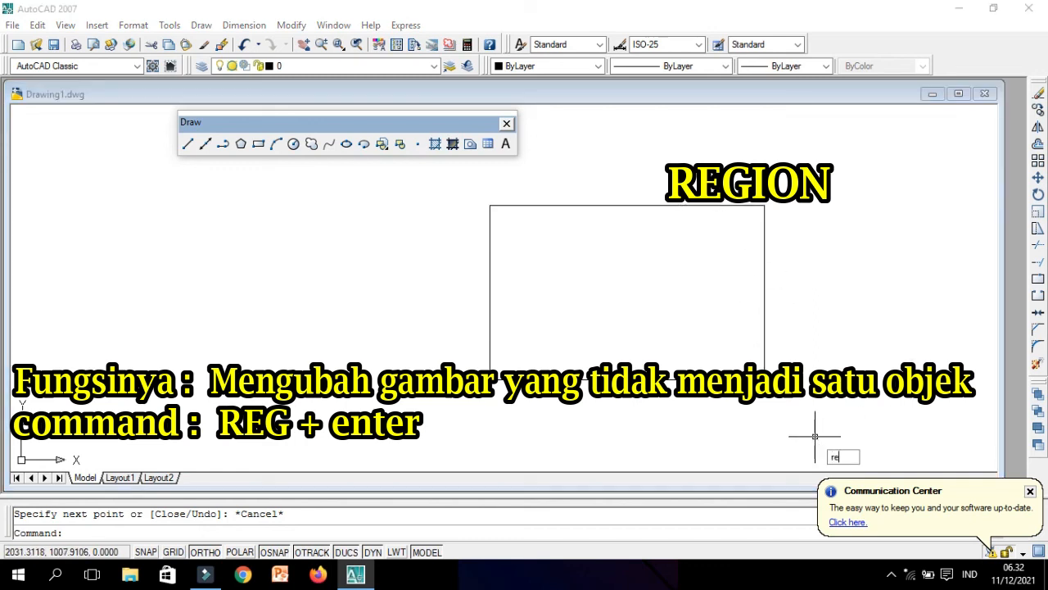
type("g")
key("Return")
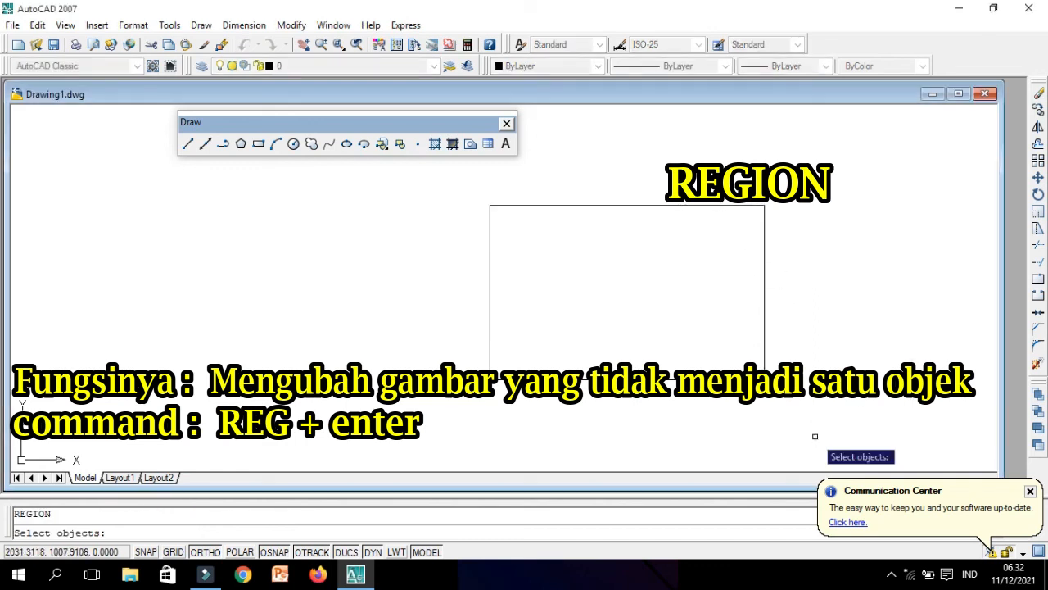
left_click(809, 416)
left_click(459, 205)
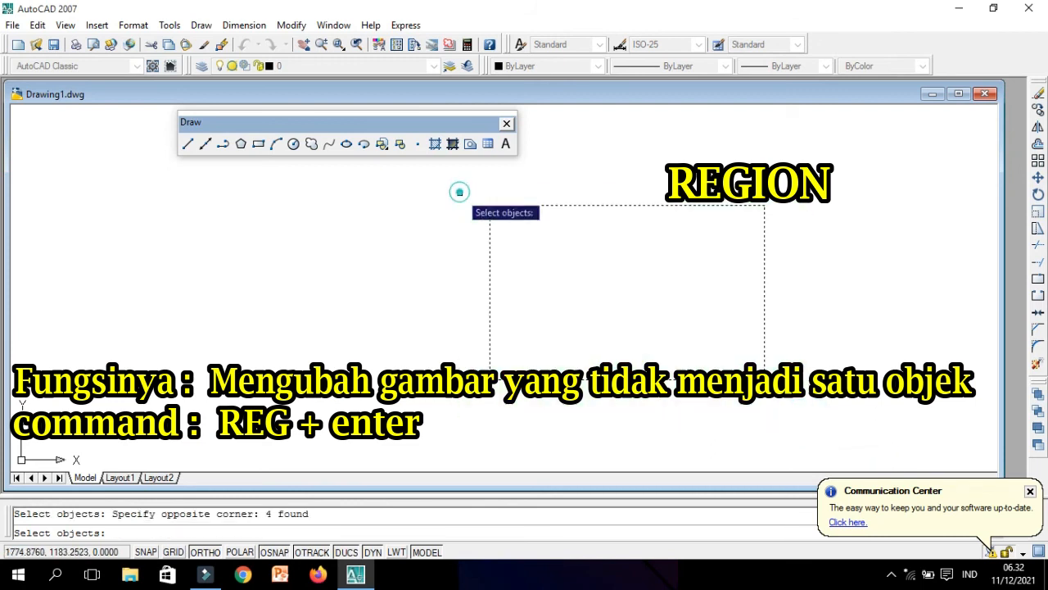
key("Return")
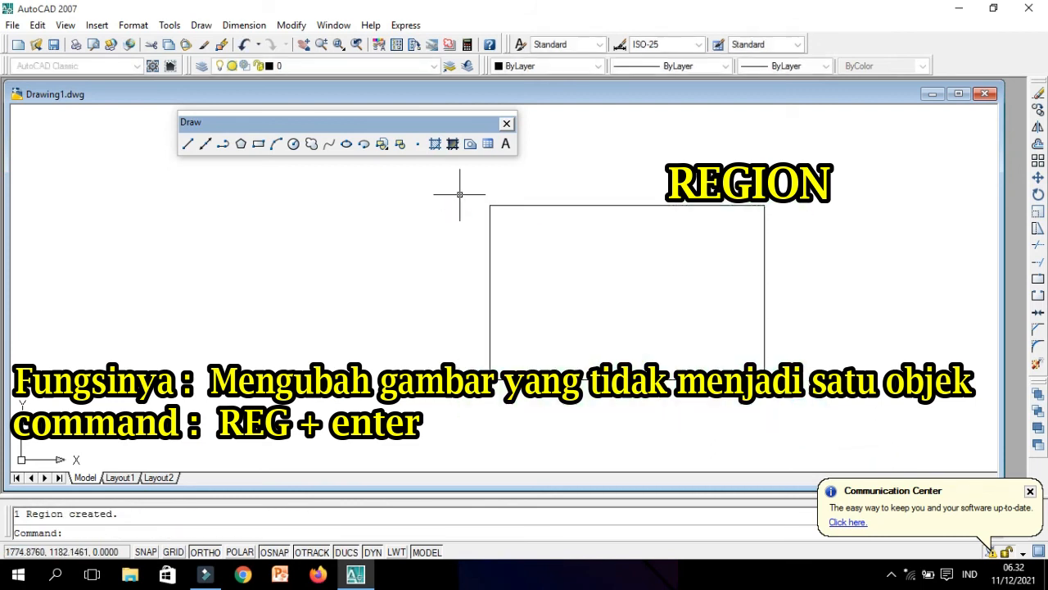
Select the region by its upper edge to check that it is a single object, and erase it.
left_click(508, 203)
key("Escape")
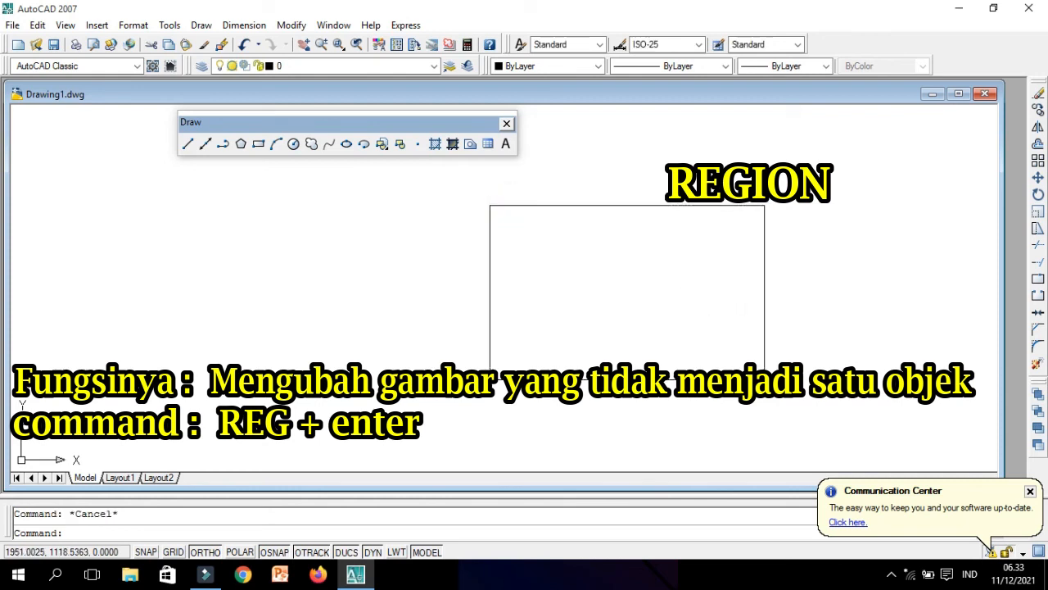
left_click(661, 205)
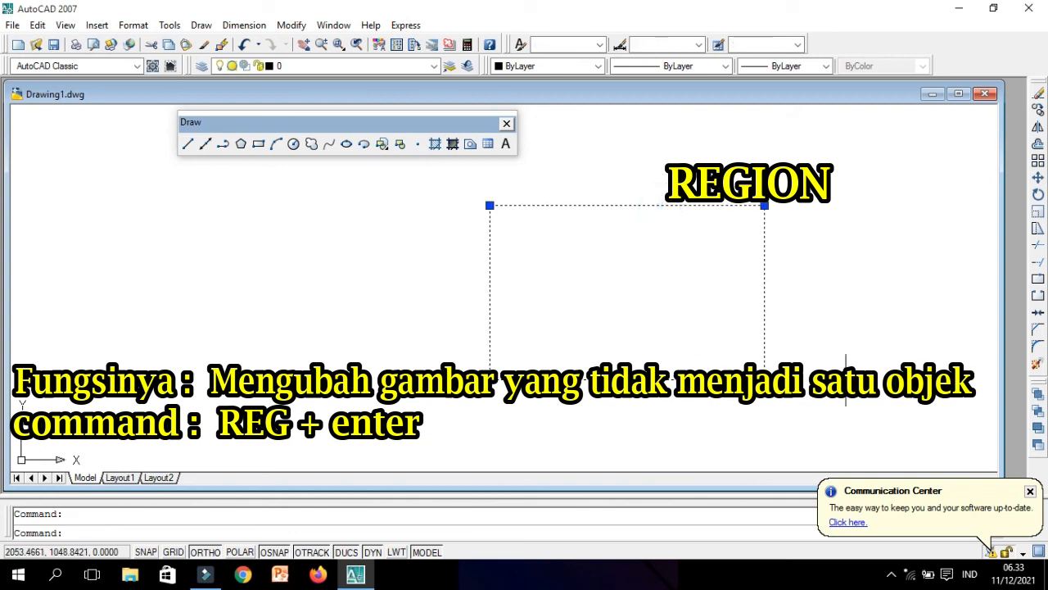
key("Delete")
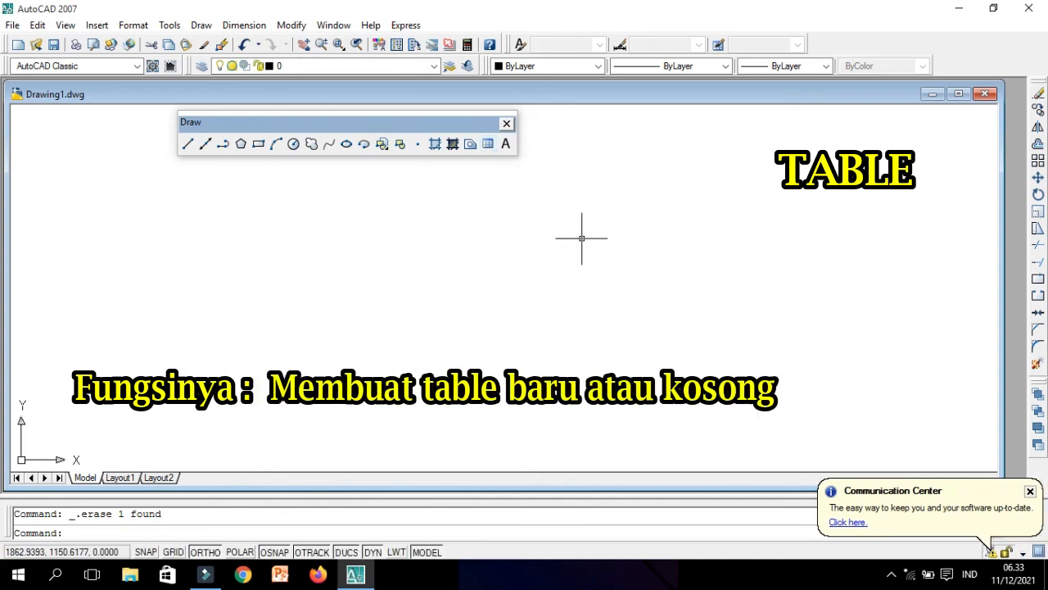
Set up a new Standard-style table with 5 columns, 2 data rows and a column width of 63.5, using an insertion point.
type("table")
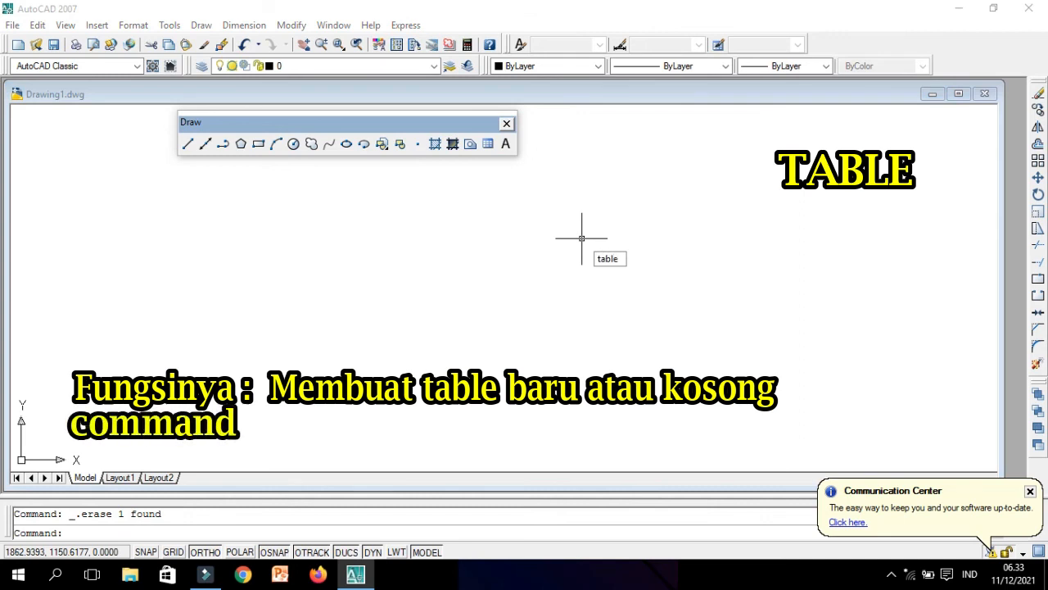
key("Return")
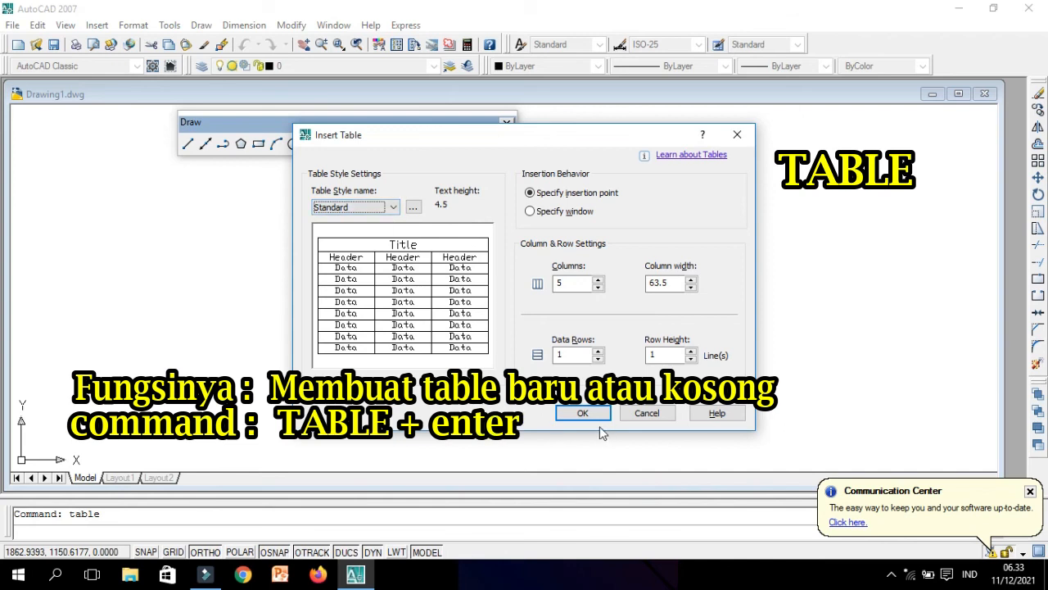
left_click(598, 286)
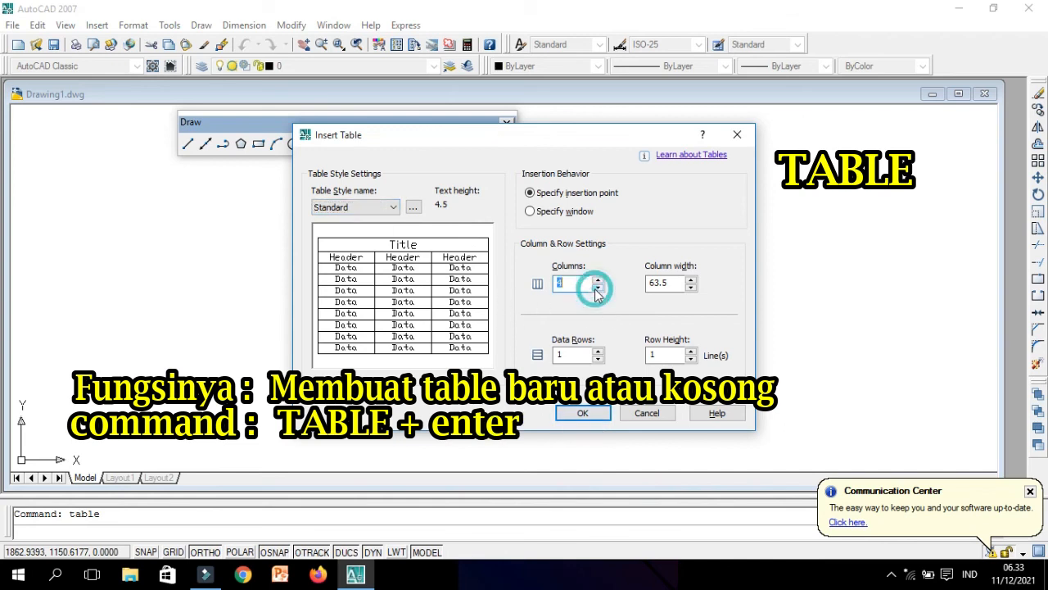
left_click(598, 279)
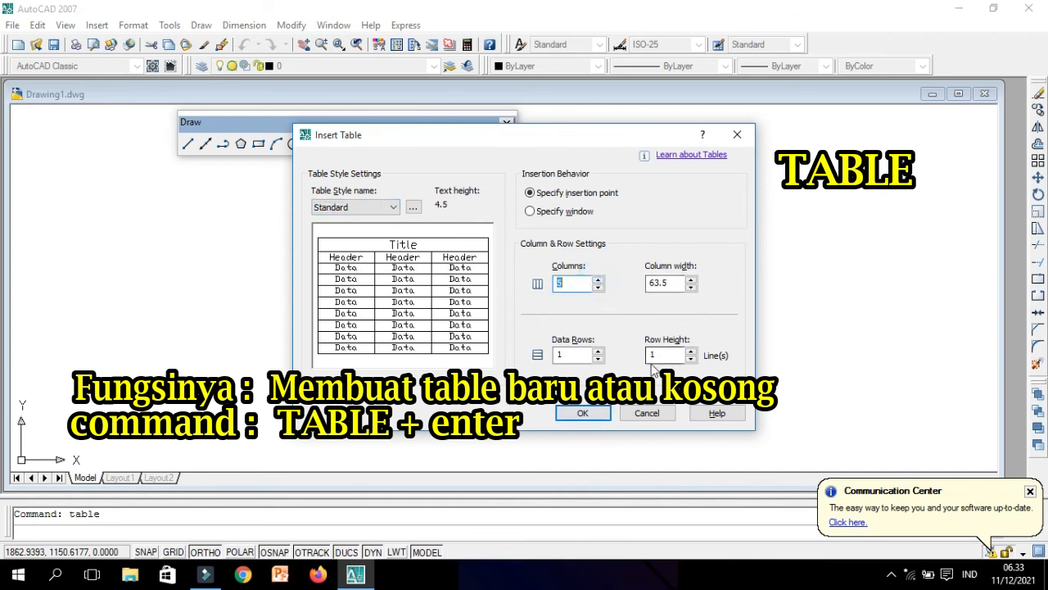
left_click(599, 360)
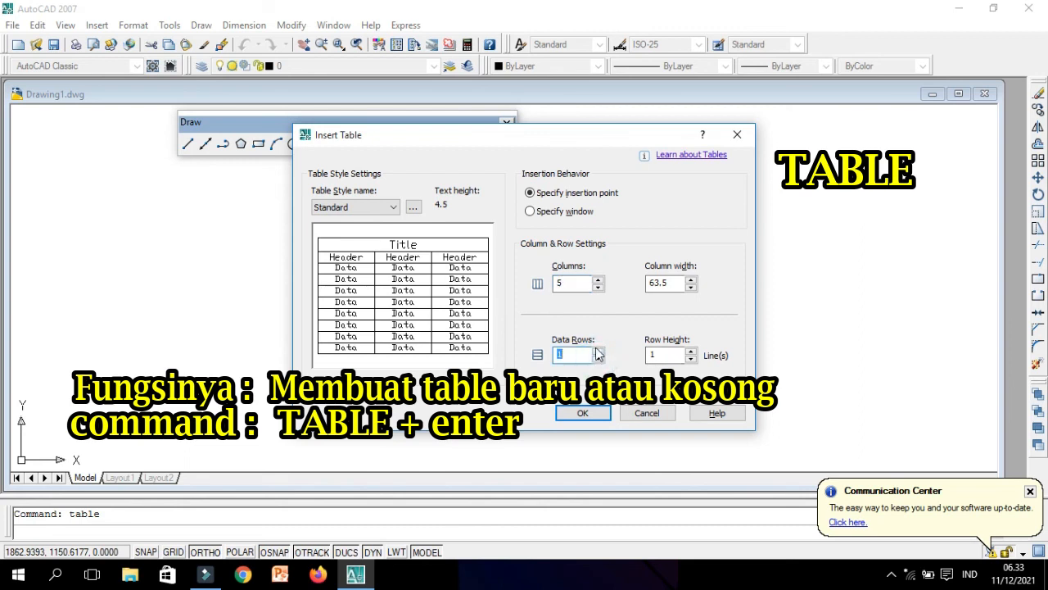
left_click(597, 348)
left_click(691, 280)
left_click(691, 286)
left_click(582, 412)
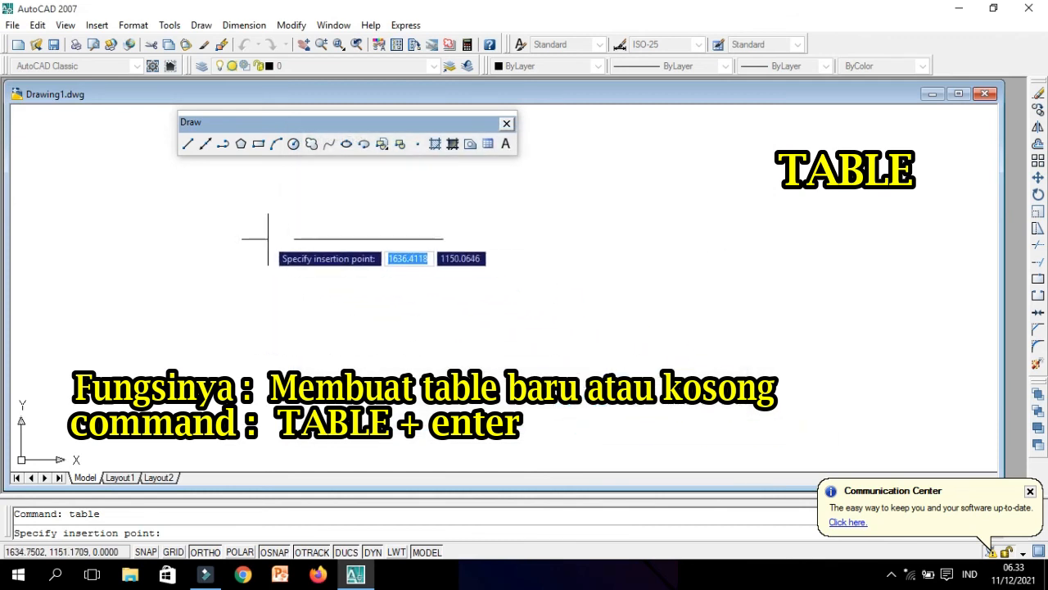
Place the table in the middle of the drawing and enter "sfhufoiuigiu" in its title row.
left_click(244, 227)
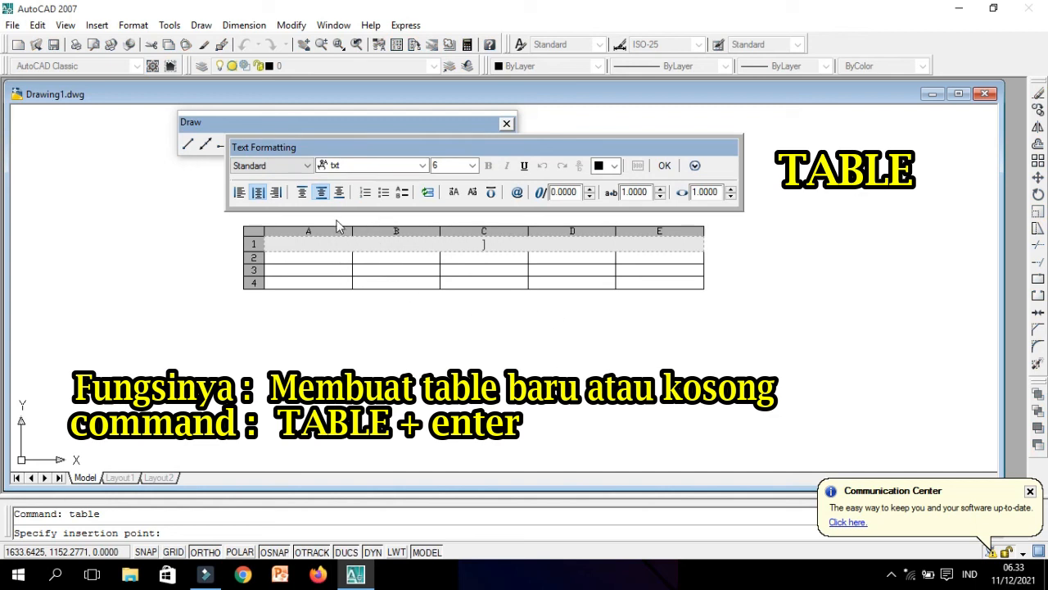
type("sfhufoiuigiu")
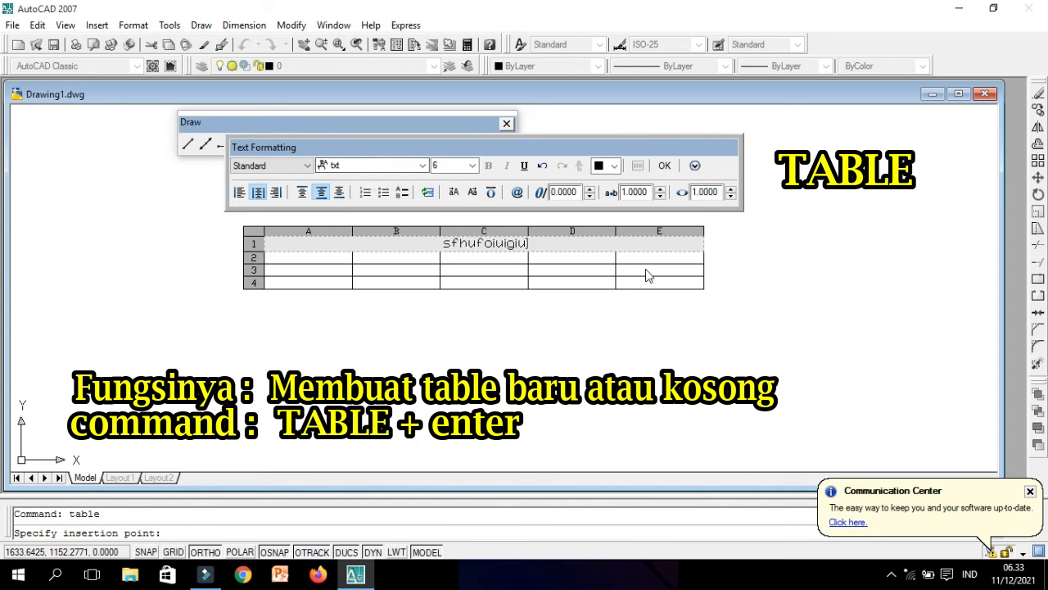
left_click(731, 292)
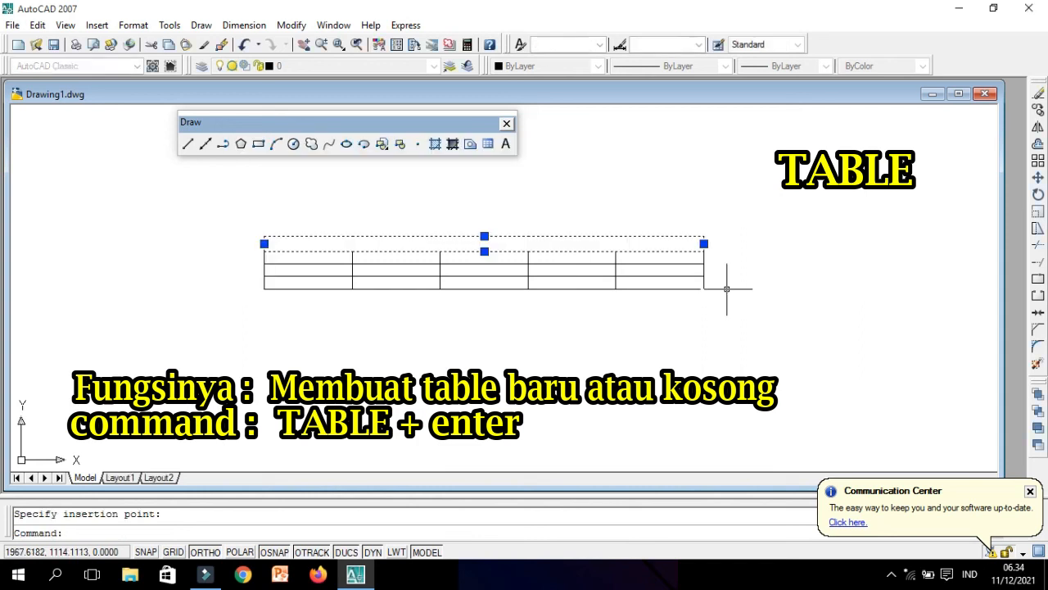
Select the whole table with a crossing window and erase it.
left_click(756, 333)
left_click(244, 189)
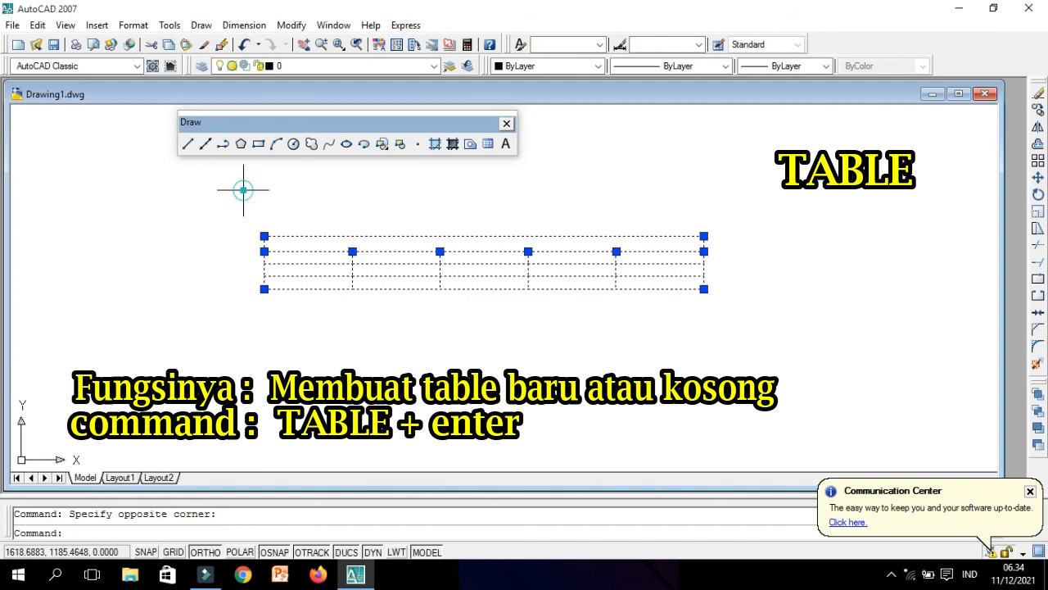
key("Delete")
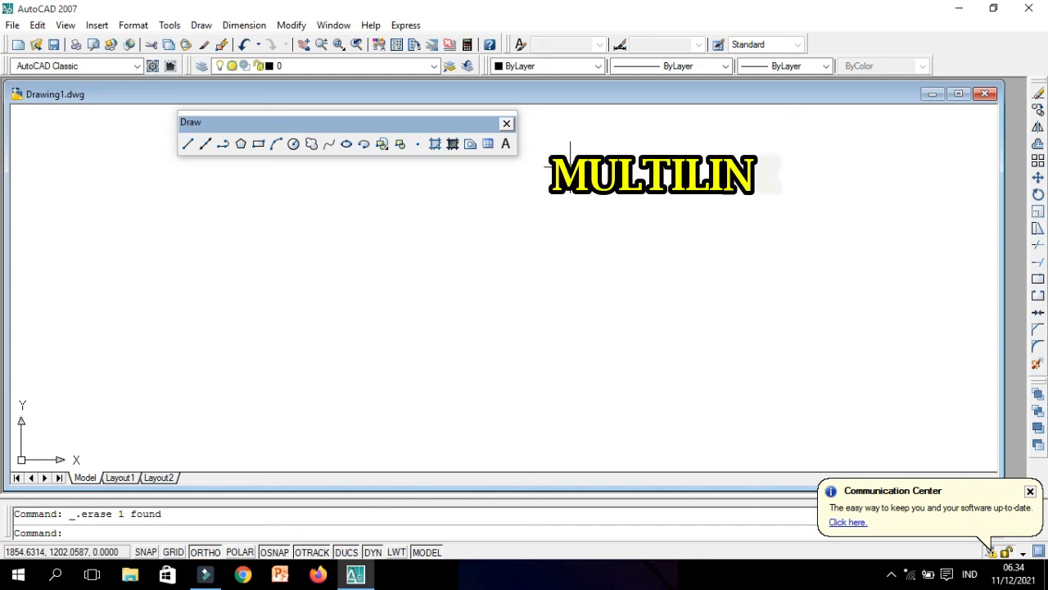
Create a multiline text about 286 units wide with text height 6, reading "mnkkewhjrghu".
left_click(505, 146)
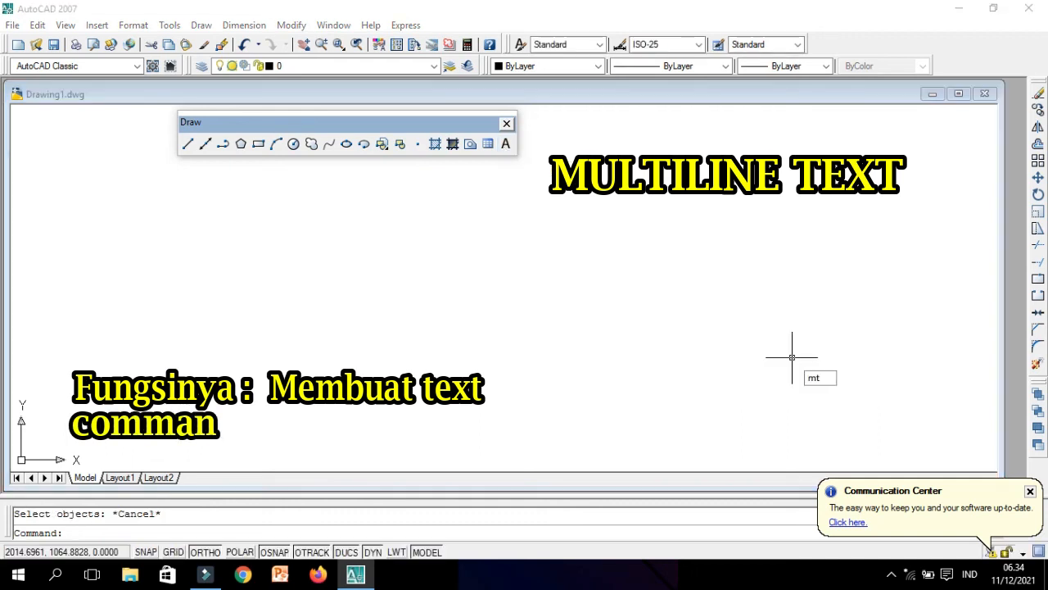
left_click(527, 239)
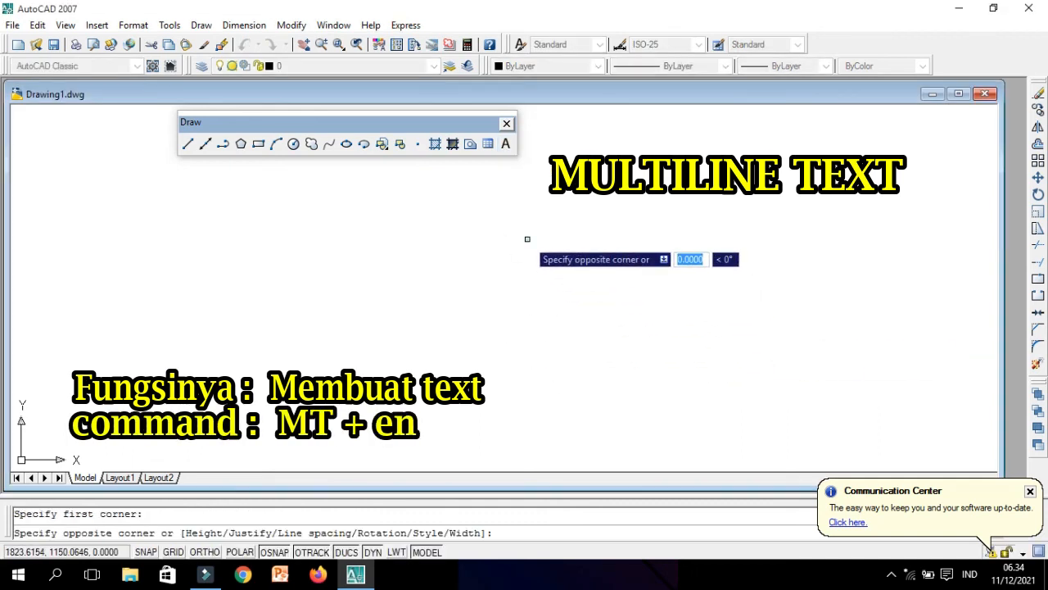
left_click(134, 235)
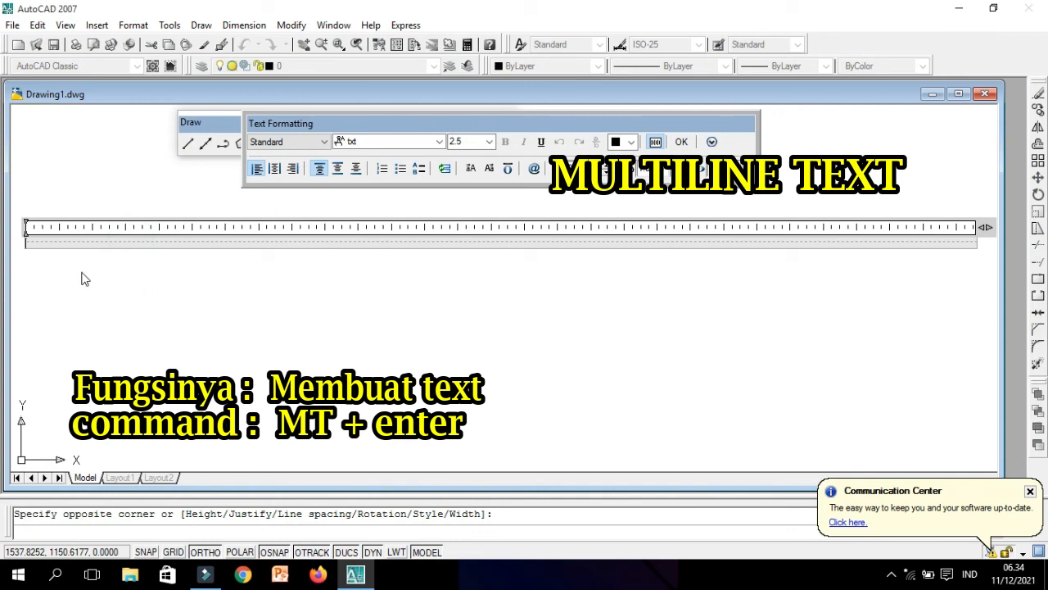
left_click(489, 142)
left_click(483, 167)
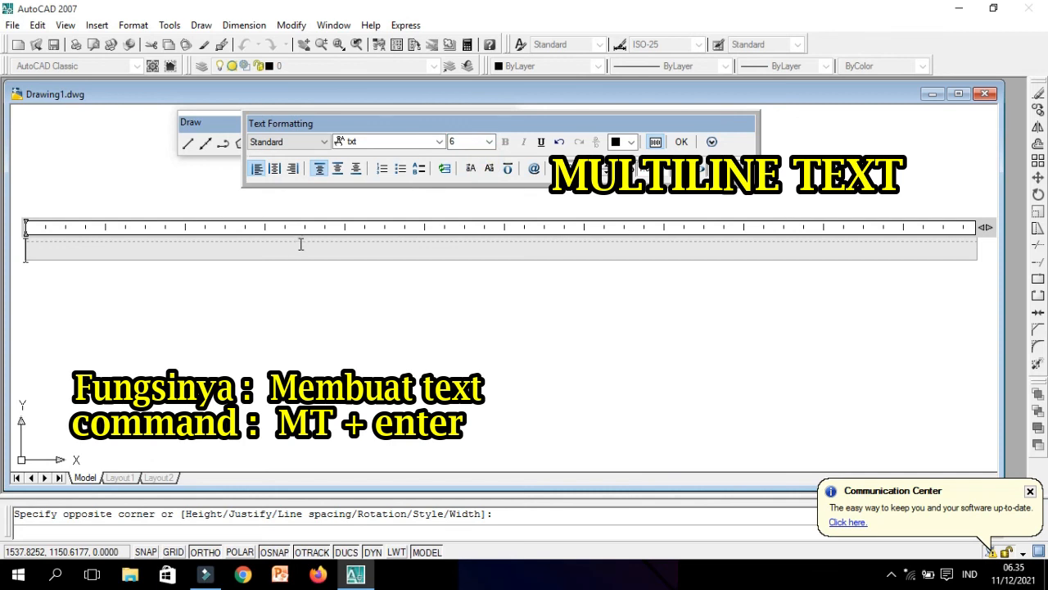
type("mnkkewhjrghu")
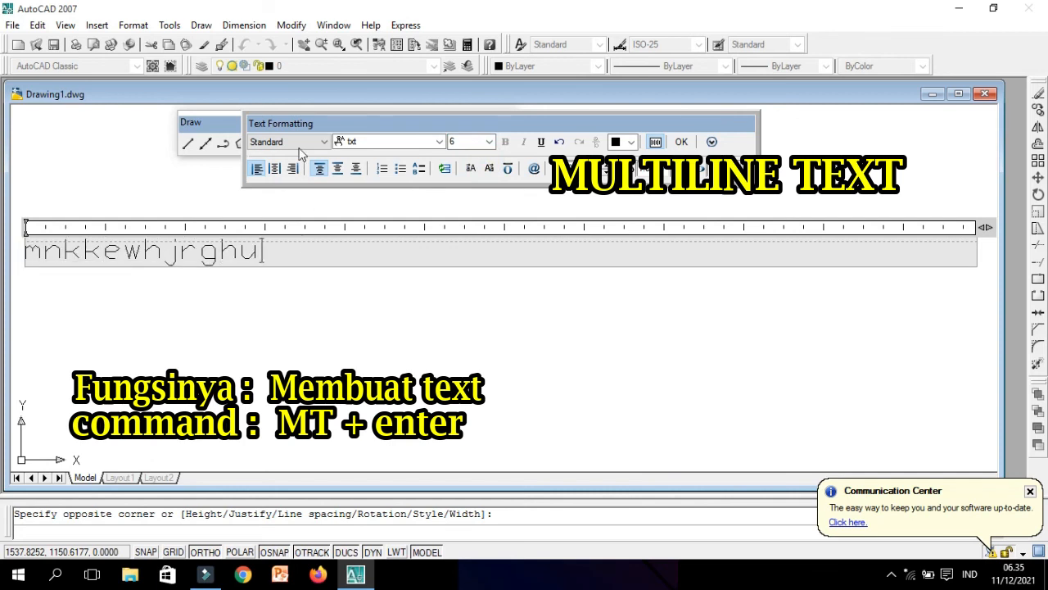
Look through the fonts available for the multiline text, down to the Yu Gothic variants.
left_click(439, 142)
scroll(406, 194, "down", 4)
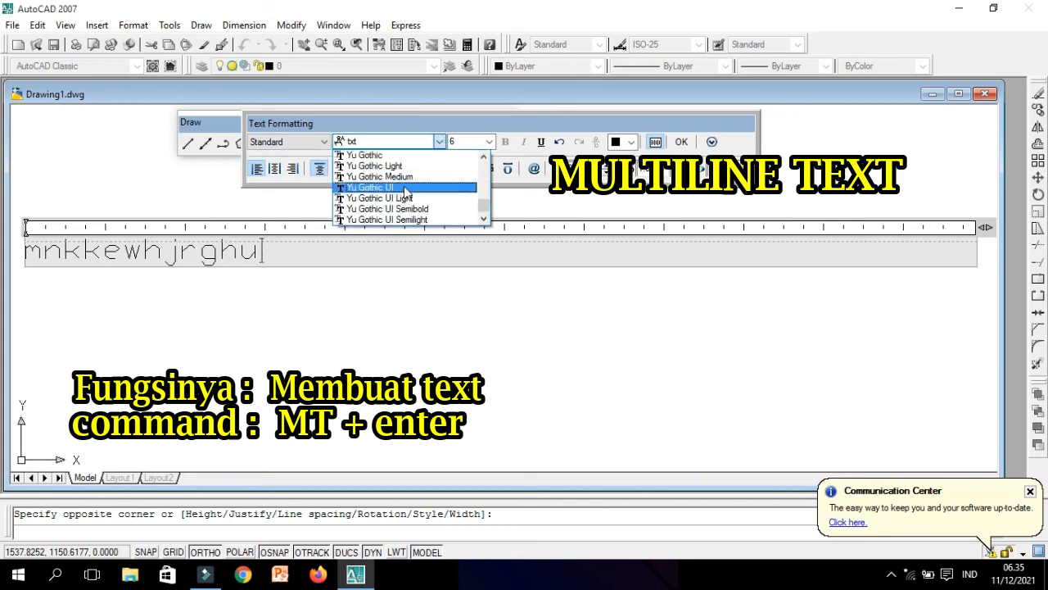
left_click(382, 140)
left_click(382, 140)
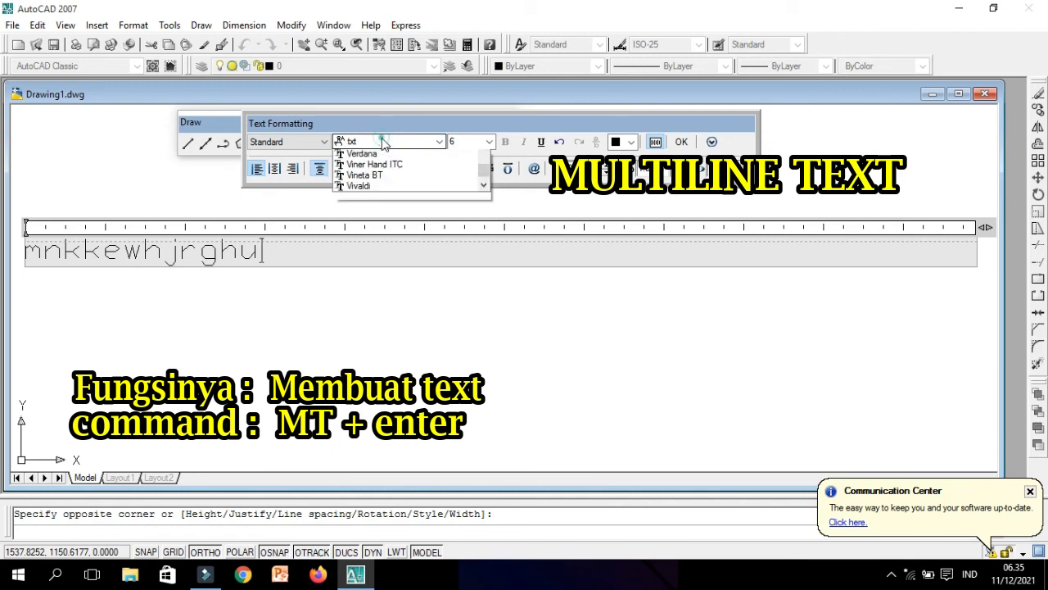
scroll(390, 183, "down", 4)
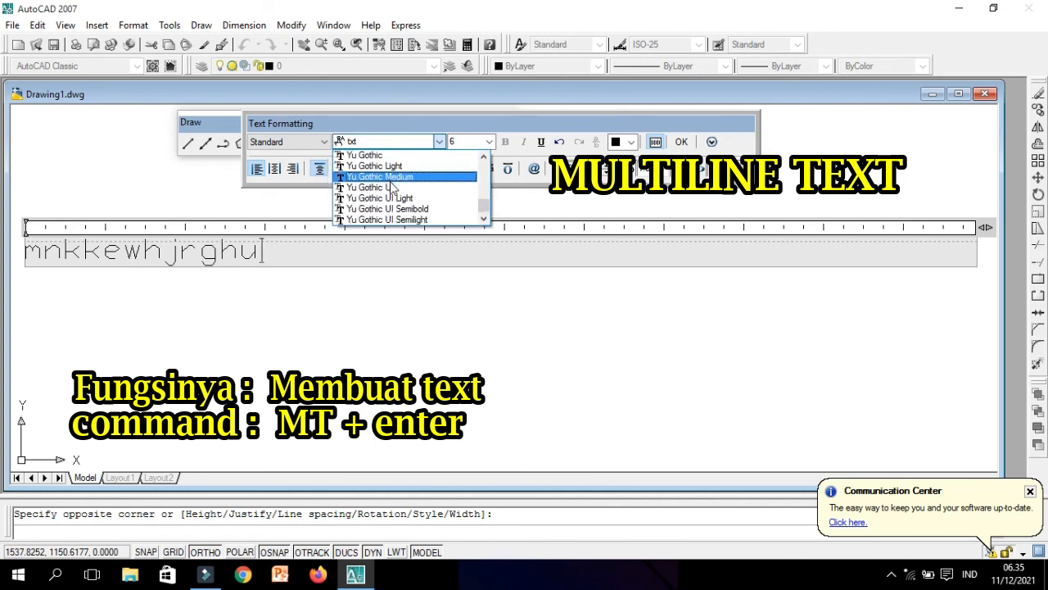
left_click(428, 197)
left_click(309, 253)
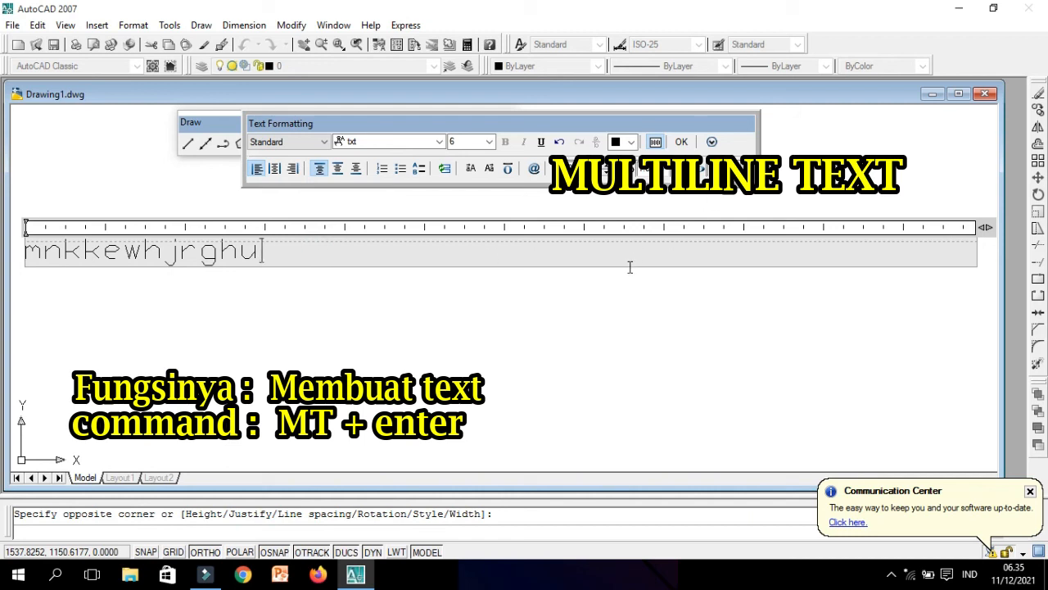
Finish editing the multiline text, select it with a crossing window and erase it.
left_click(688, 320)
left_click(270, 293)
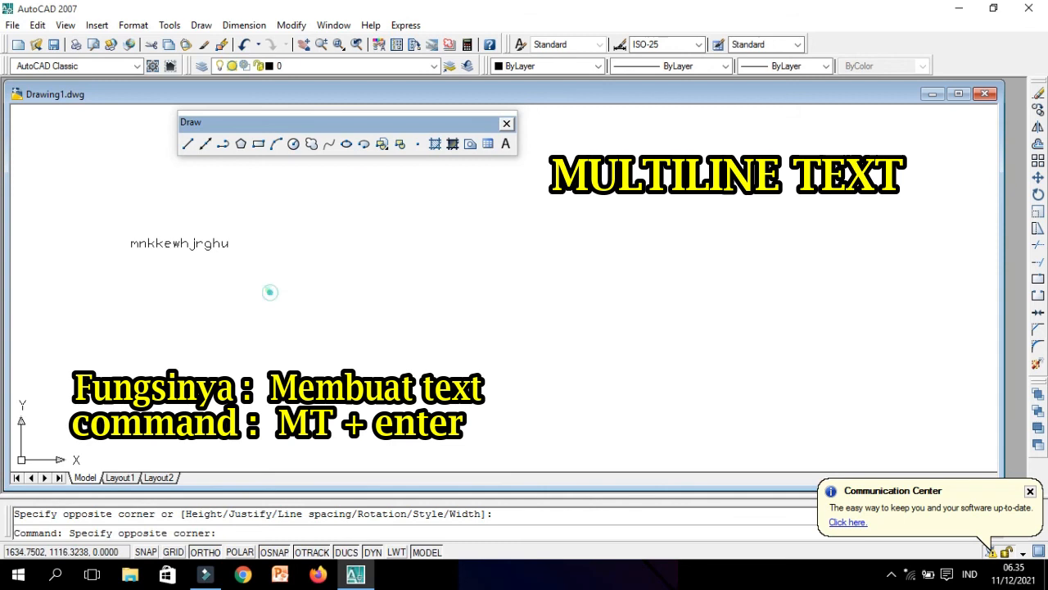
left_click(129, 223)
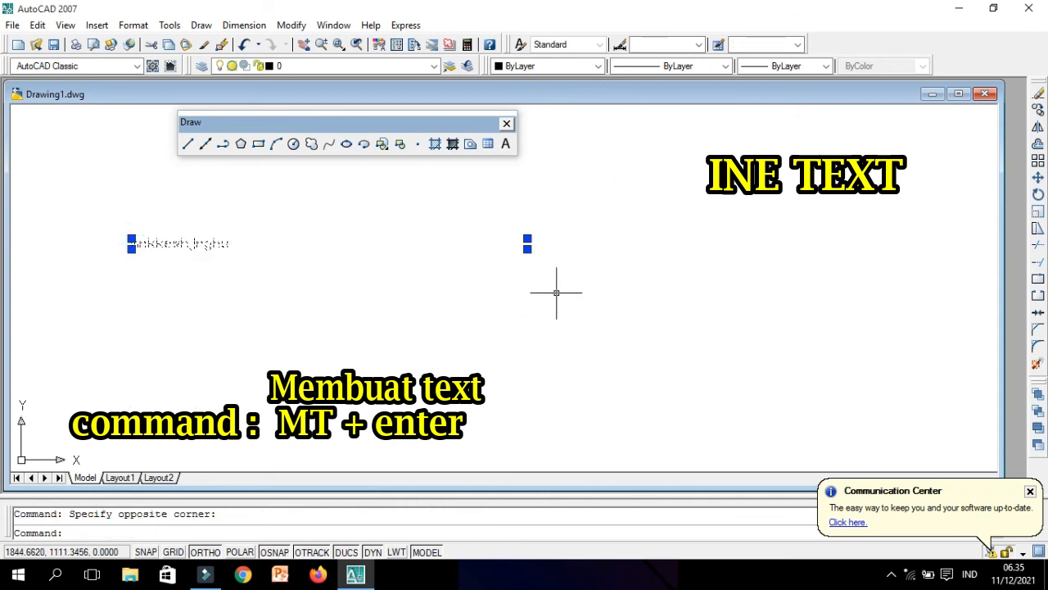
key("Delete")
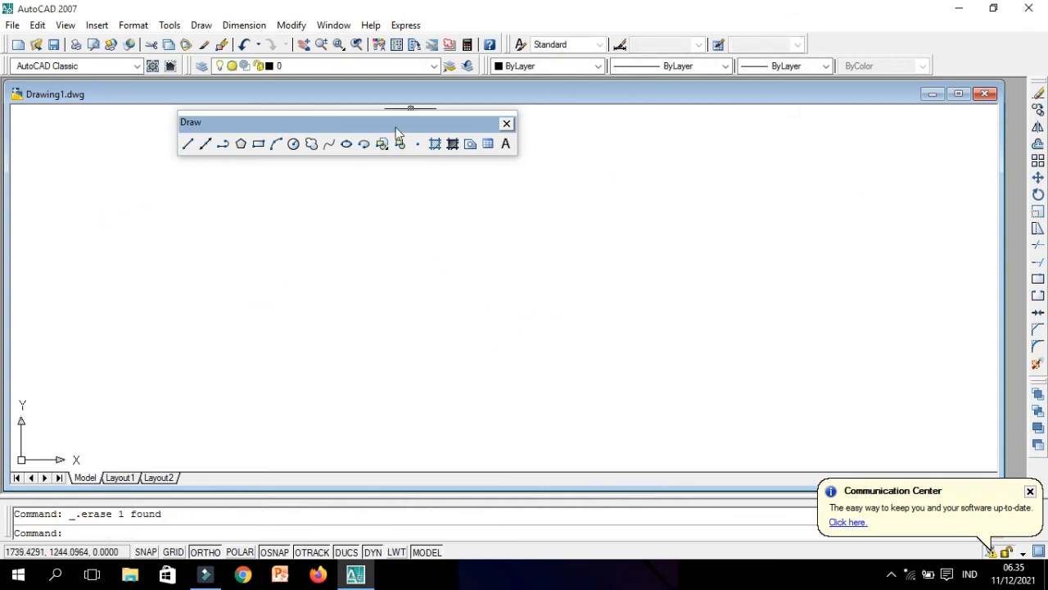